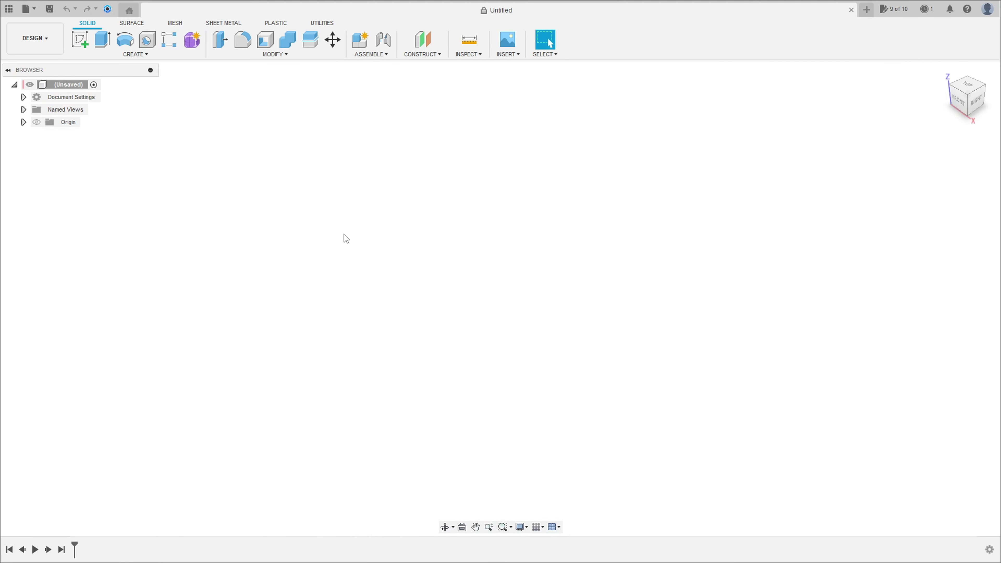
On the XY plane, sketch a 160 × 90 mm center rectangle anchored at the origin.
{"action": "left_click", "coordinate": [80, 40]}
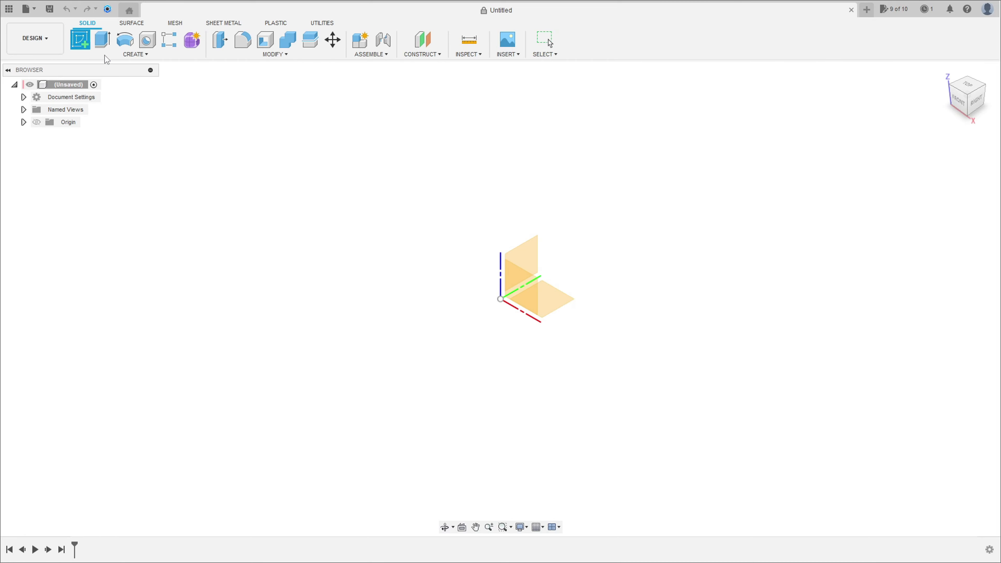
{"action": "left_click", "coordinate": [556, 305]}
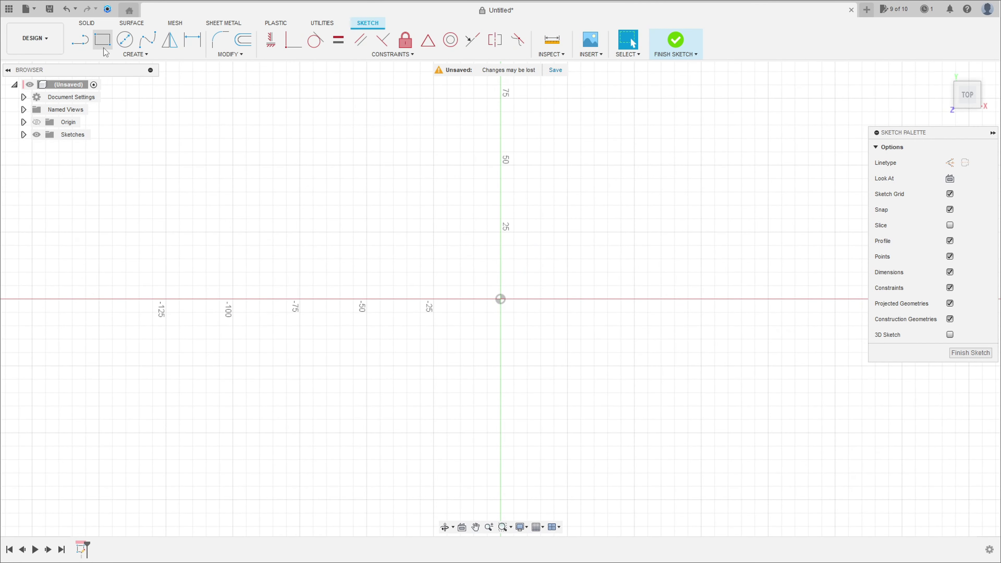
{"action": "left_click", "coordinate": [107, 48]}
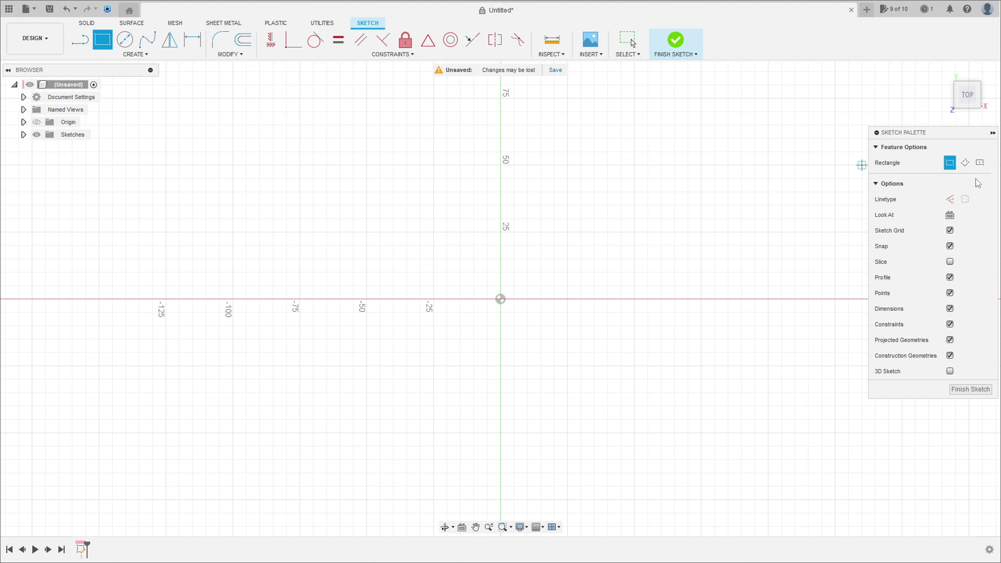
{"action": "left_click", "coordinate": [980, 163]}
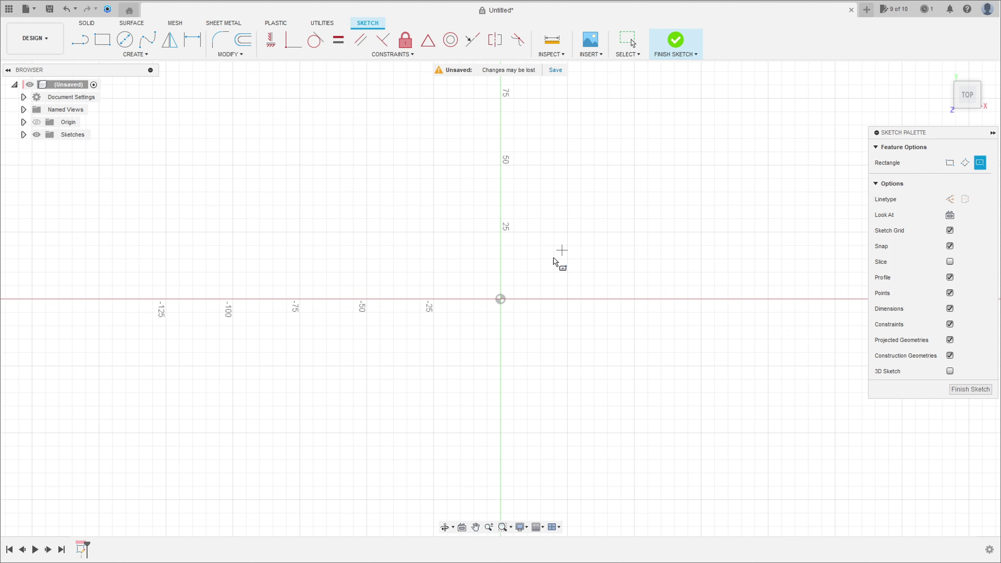
{"action": "left_click", "coordinate": [501, 300]}
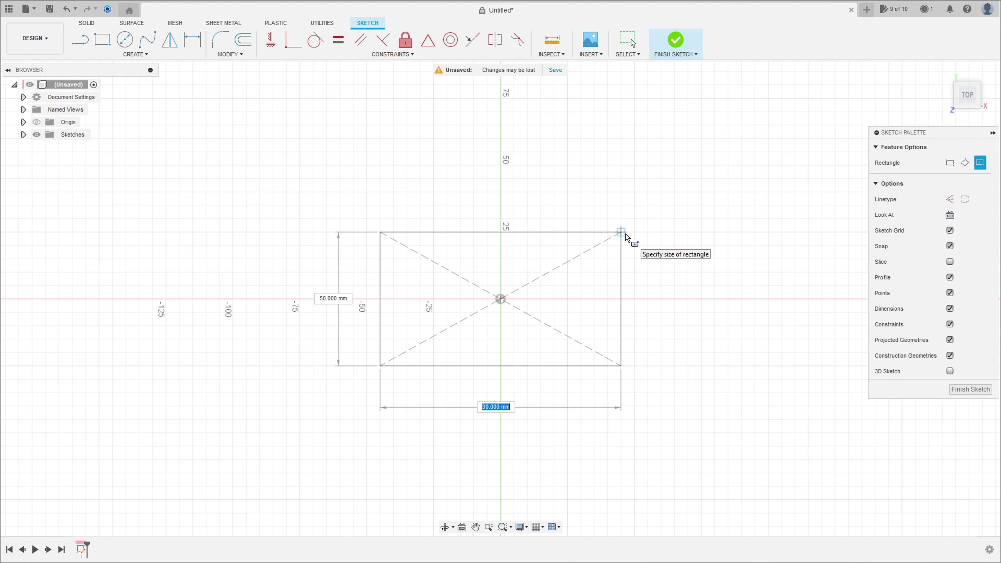
{"action": "key", "text": "Tab"}
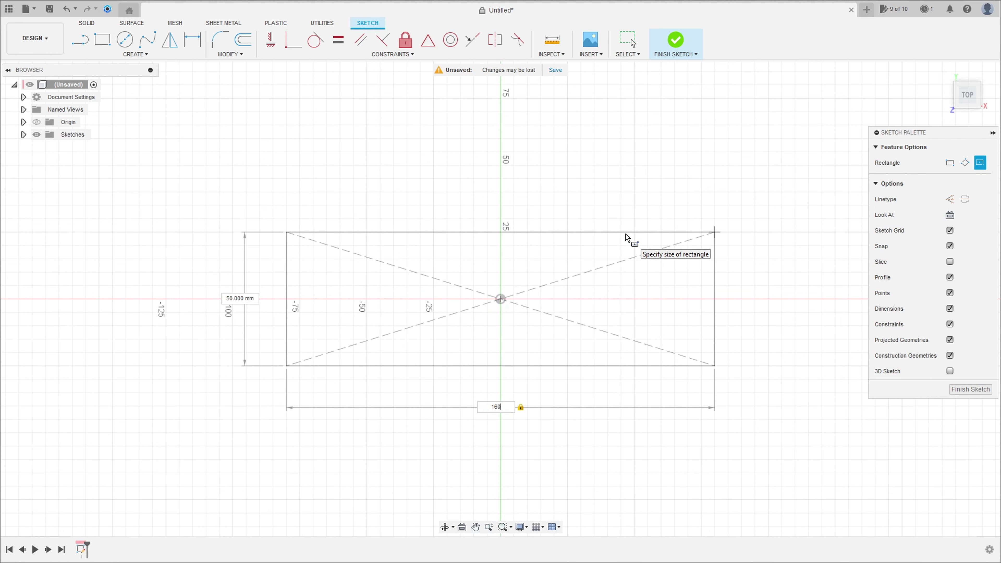
{"action": "key", "text": "Tab"}
{"action": "type", "text": "90"}
{"action": "key", "text": "Tab"}
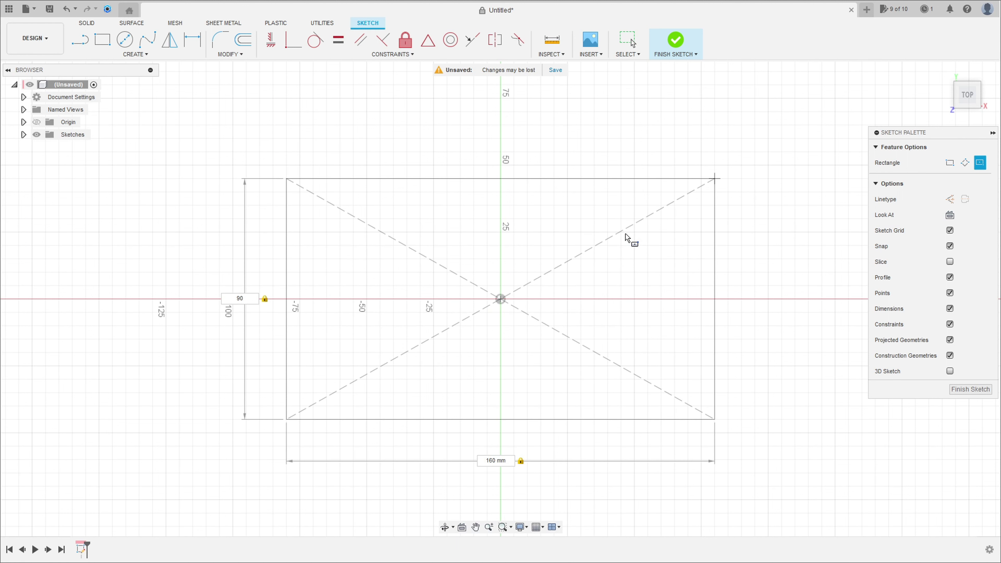
{"action": "key", "text": "Return"}
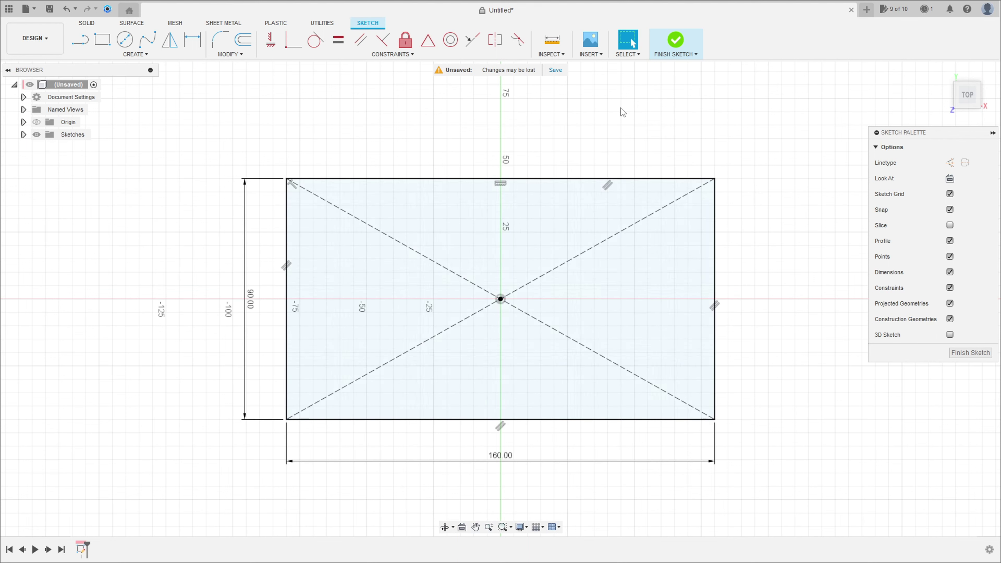
{"action": "left_click", "coordinate": [675, 41]}
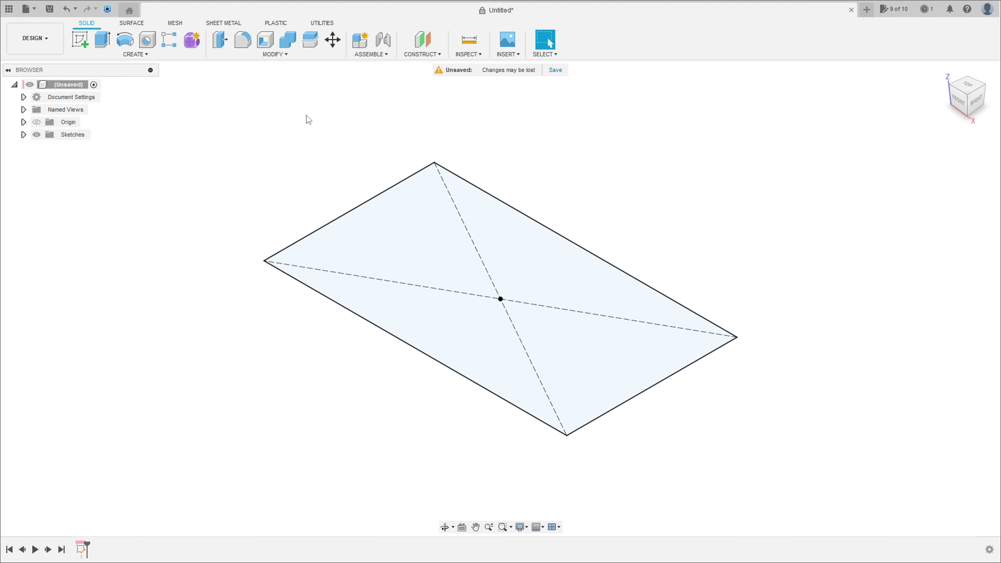
Extrude the rectangle 15 mm as a new body, giving a 160 × 90 × 15 mm block.
{"action": "left_click", "coordinate": [103, 40]}
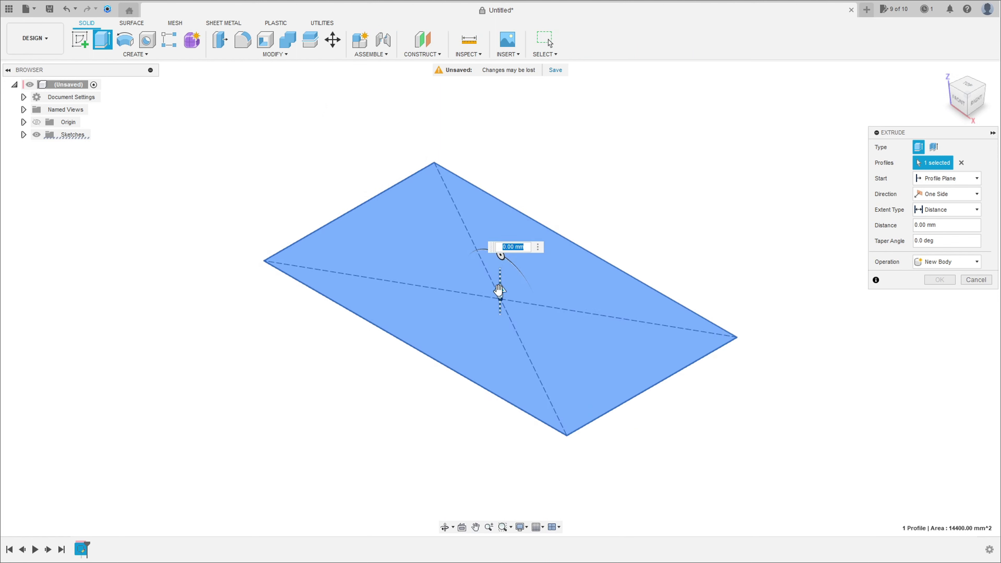
{"action": "left_click_drag", "start_coordinate": [500, 274], "coordinate": [501, 232]}
{"action": "type", "text": "15"}
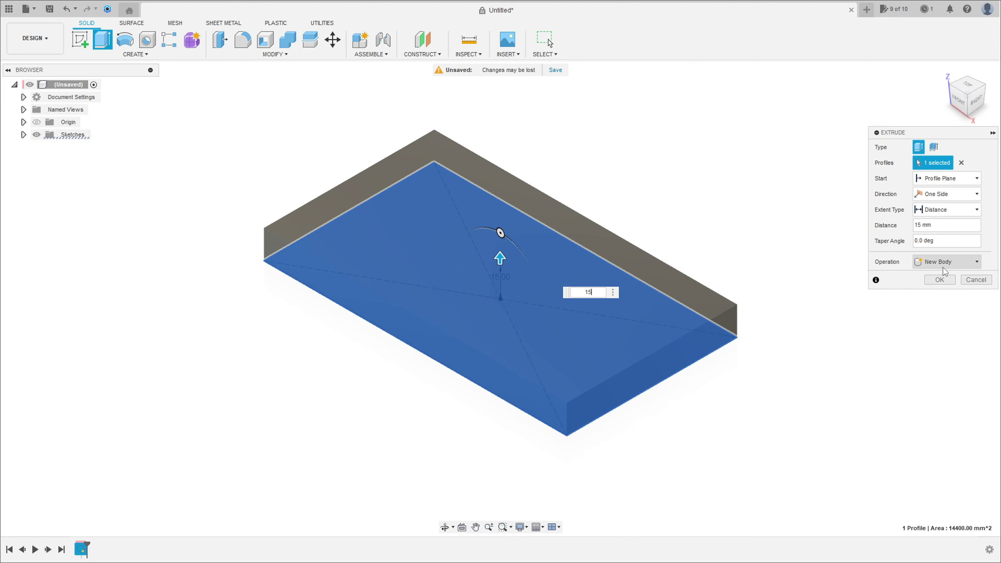
{"action": "left_click", "coordinate": [936, 283]}
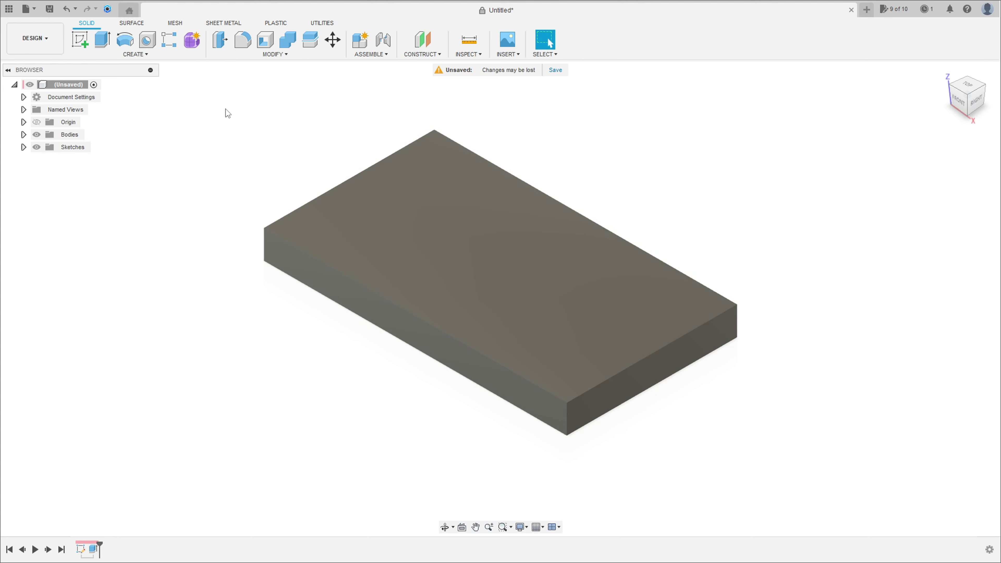
Fillet all four vertical corner edges of the slab with a 15 mm radius.
{"action": "left_click", "coordinate": [243, 39]}
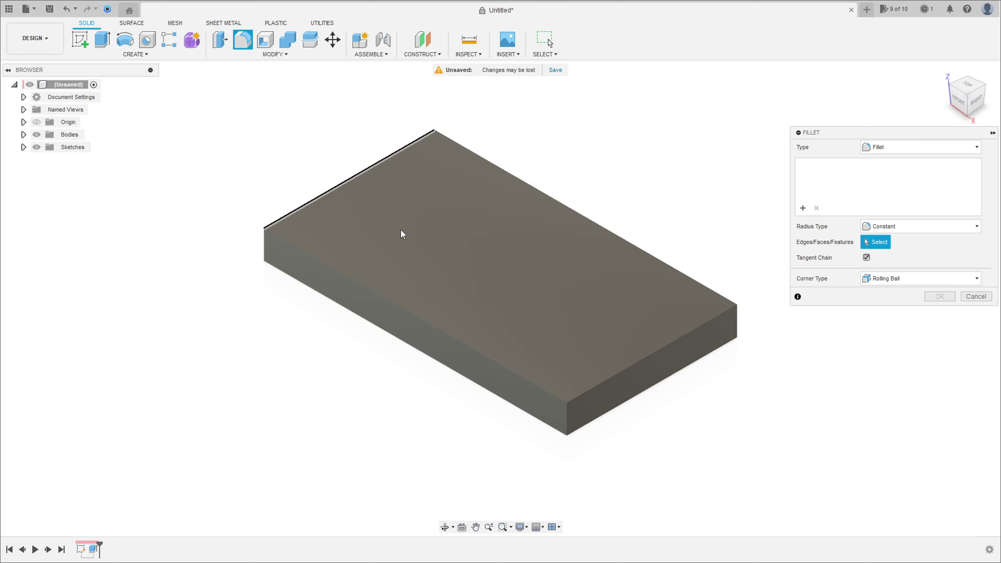
{"action": "left_click", "coordinate": [568, 420]}
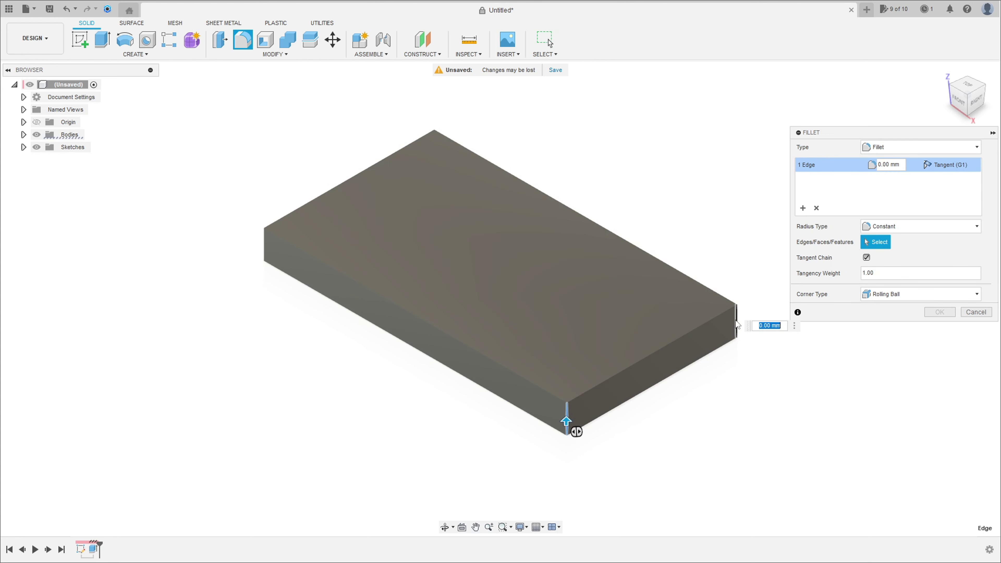
{"action": "left_click", "coordinate": [737, 323]}
{"action": "middle_click_drag", "start_coordinate": [414, 331], "coordinate": [574, 418], "text": "shift"}
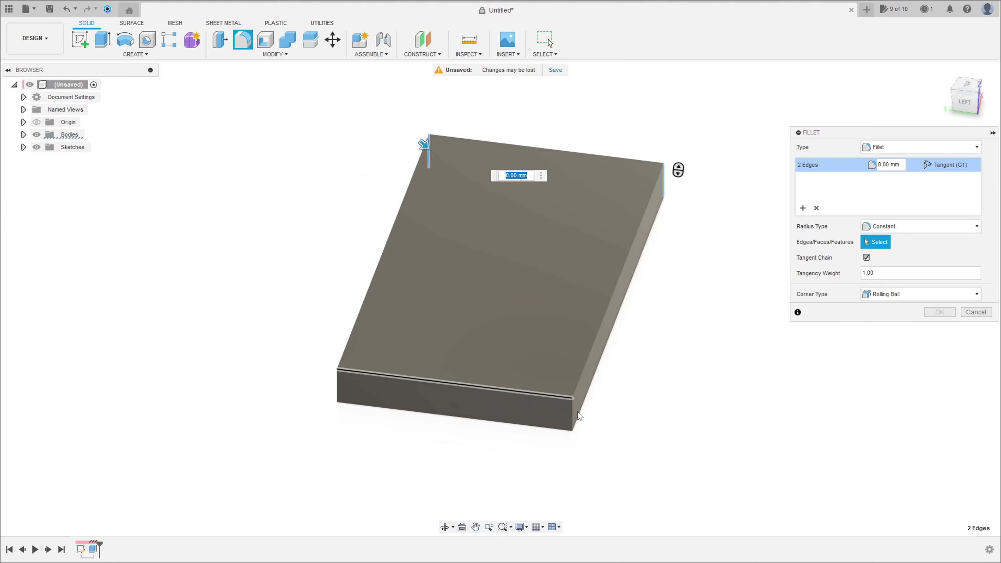
{"action": "left_click", "coordinate": [573, 419]}
{"action": "left_click", "coordinate": [337, 390]}
{"action": "type", "text": "15"}
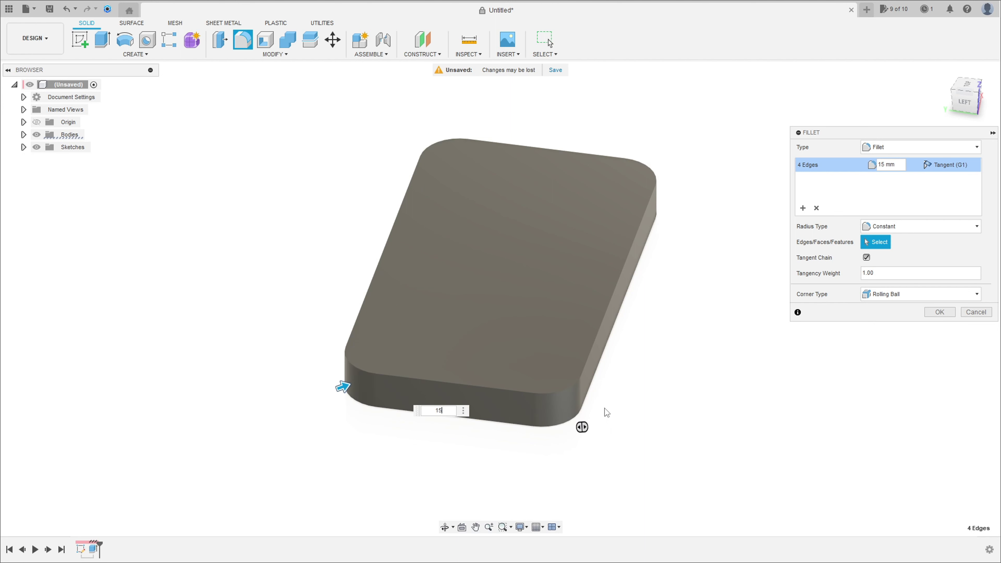
{"action": "key", "text": "Return"}
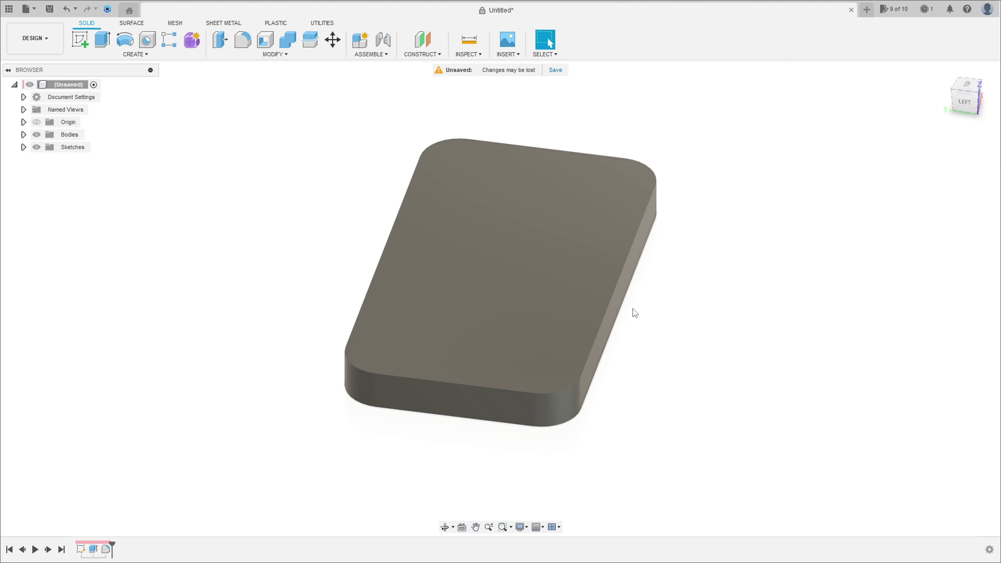
{"action": "middle_click_drag", "start_coordinate": [632, 308], "coordinate": [555, 297], "text": "shift"}
Start a sketch on the front plane with a construction line running down from the origin.
{"action": "left_click", "coordinate": [79, 40]}
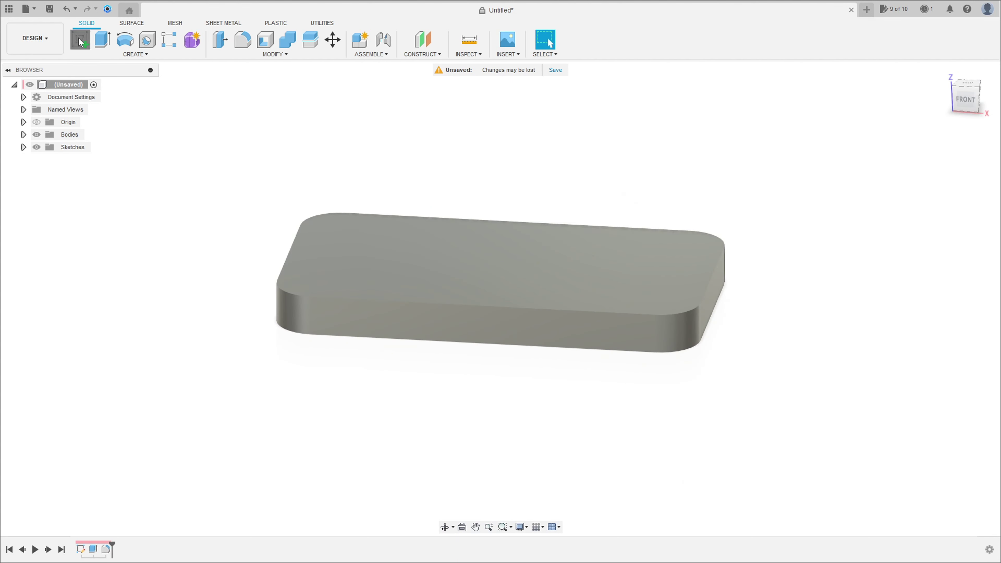
{"action": "left_click", "coordinate": [457, 324]}
{"action": "left_click", "coordinate": [458, 321]}
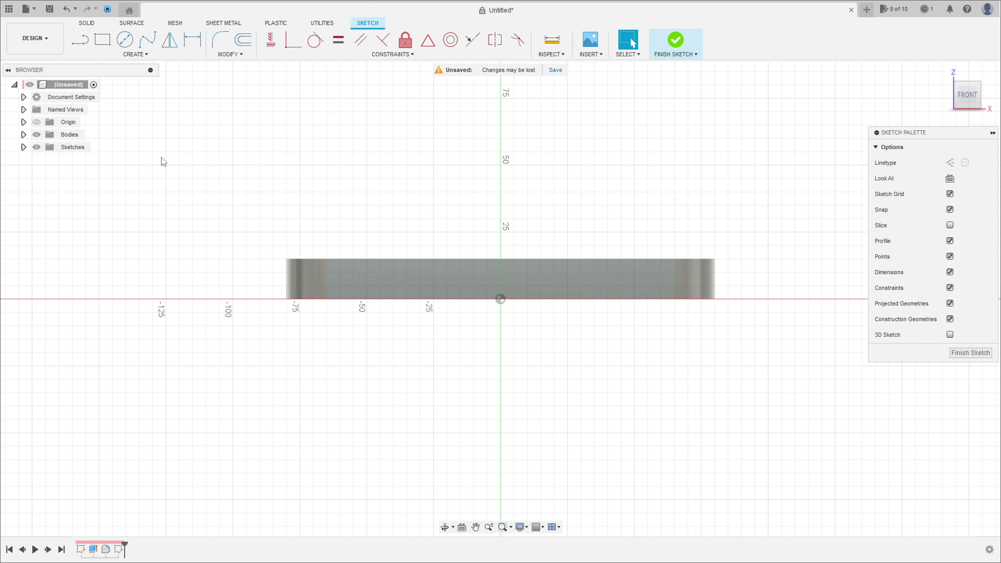
{"action": "left_click", "coordinate": [79, 40]}
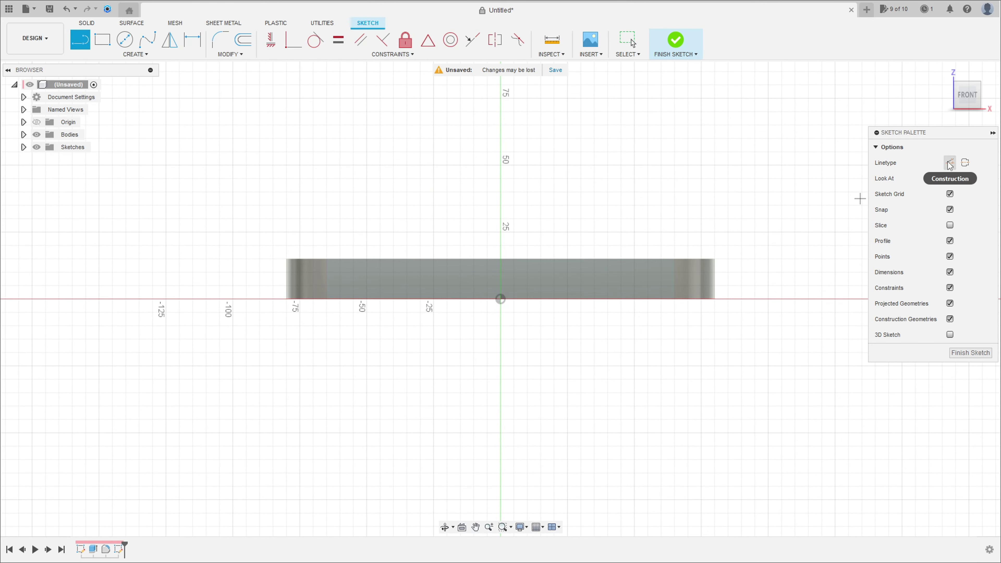
{"action": "left_click", "coordinate": [950, 162]}
{"action": "left_click", "coordinate": [501, 299]}
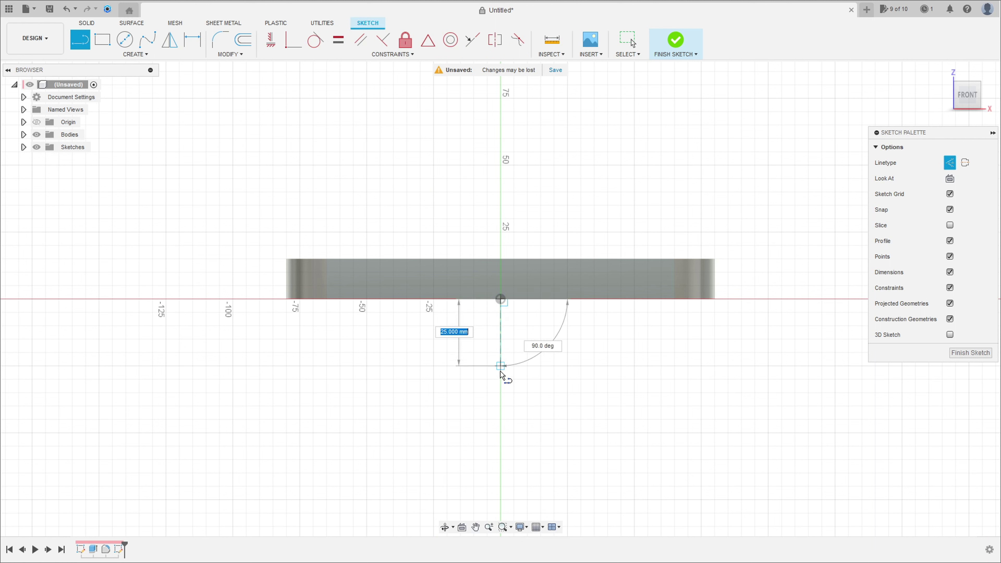
{"action": "left_click", "coordinate": [501, 379]}
{"action": "key", "text": "Escape"}
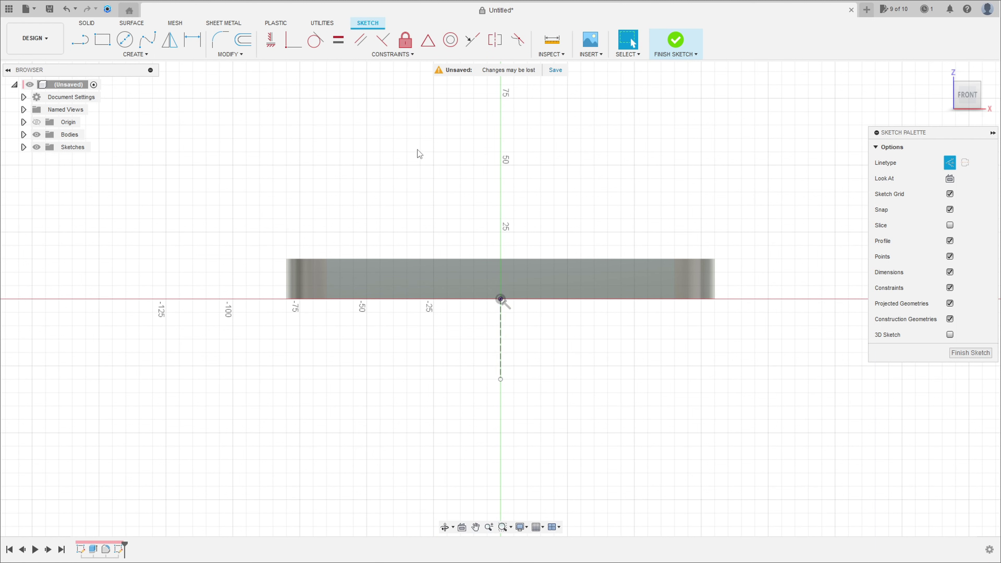
{"action": "left_click", "coordinate": [949, 165]}
Draw a 50 mm horizontal line centred on the construction line's lower end.
{"action": "left_click", "coordinate": [79, 40]}
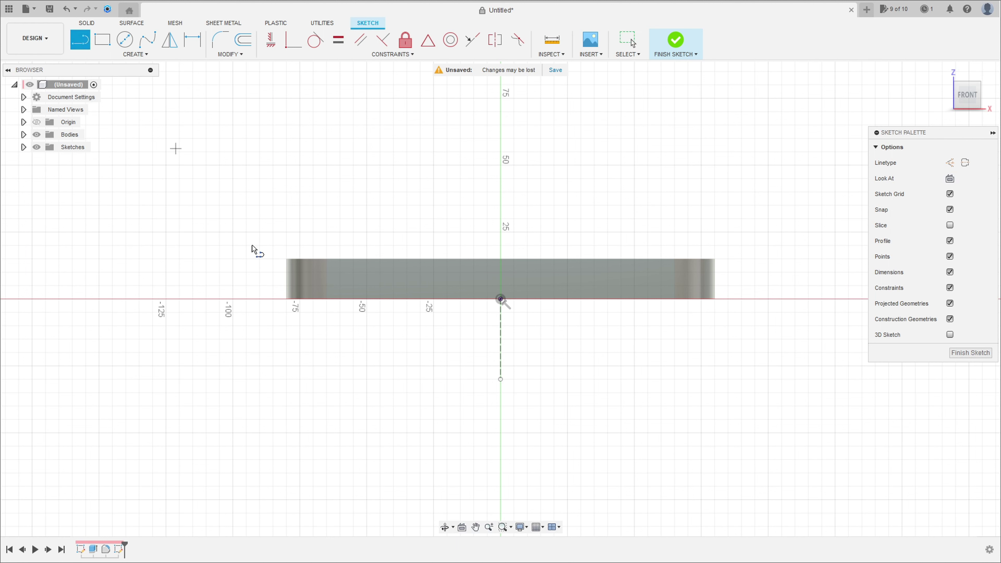
{"action": "left_click", "coordinate": [434, 379]}
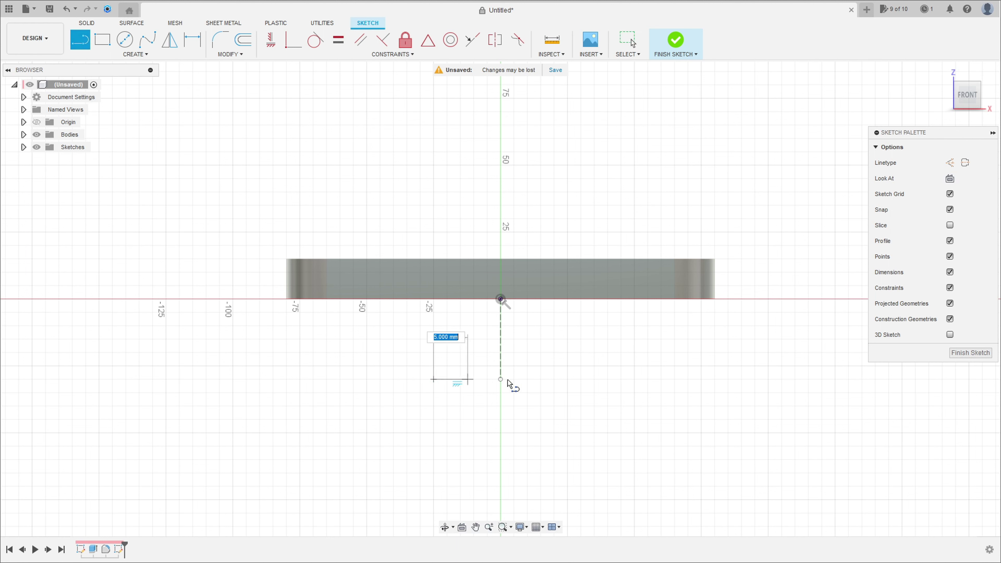
{"action": "left_click", "coordinate": [568, 382]}
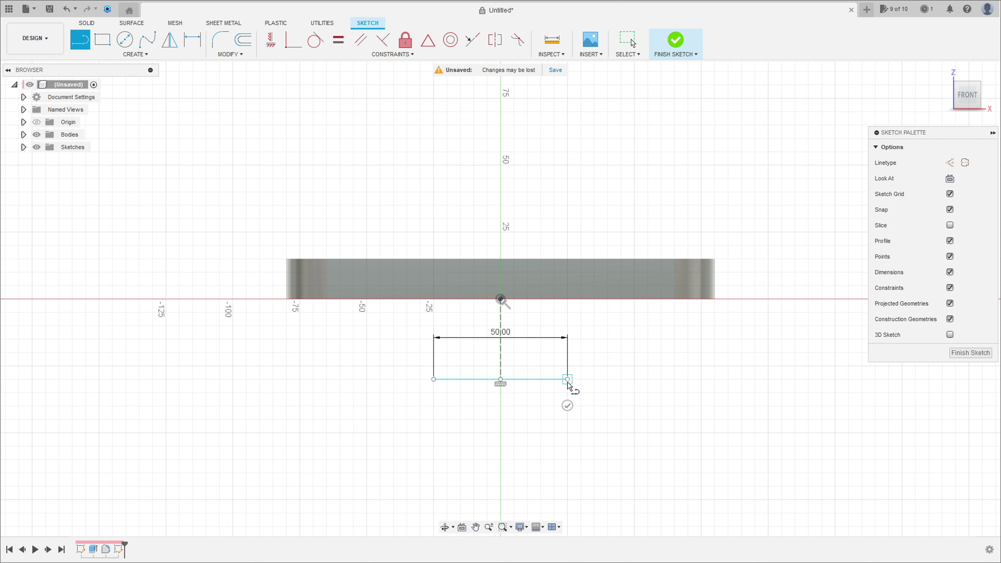
{"action": "key", "text": "Escape"}
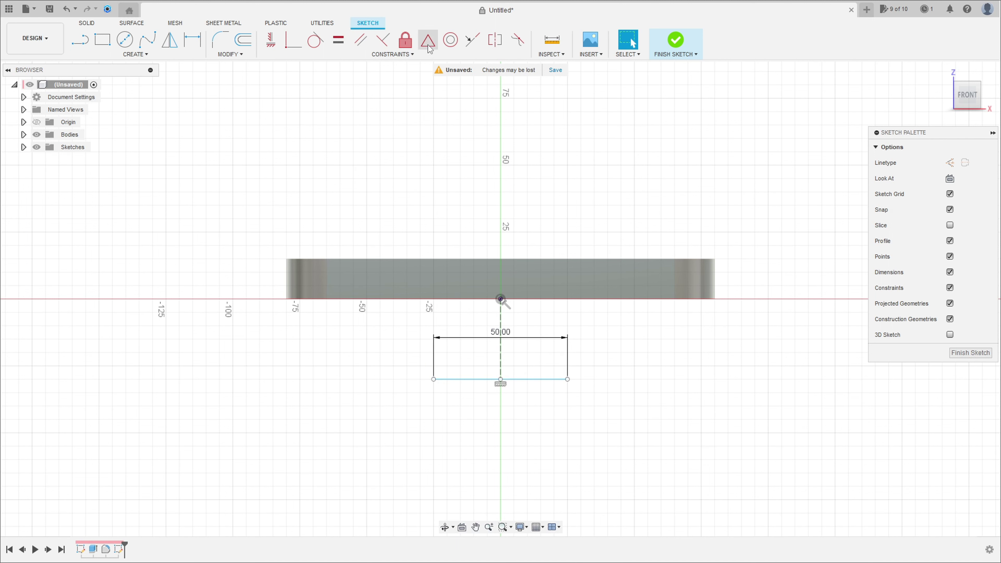
{"action": "left_click", "coordinate": [429, 41]}
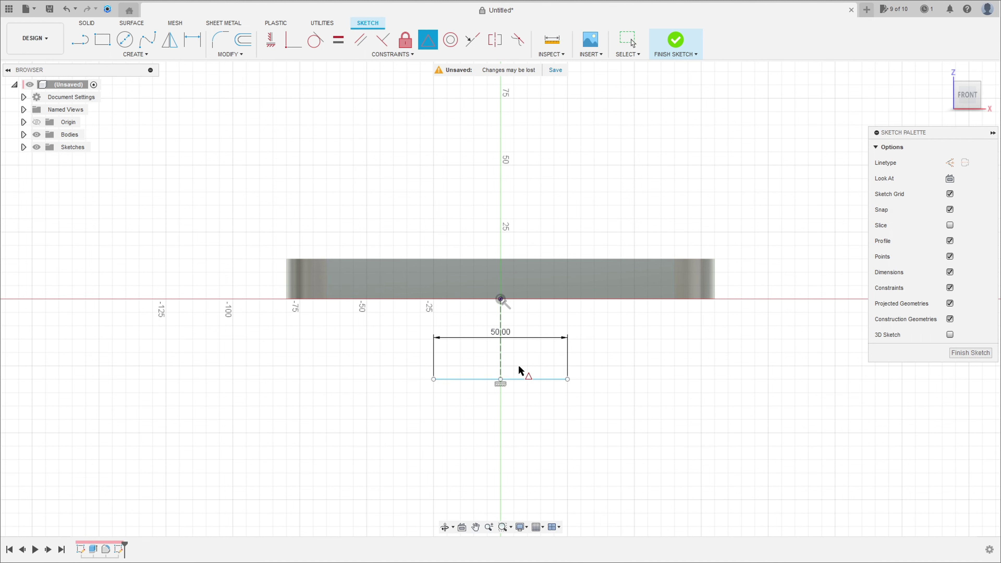
{"action": "left_click", "coordinate": [518, 380]}
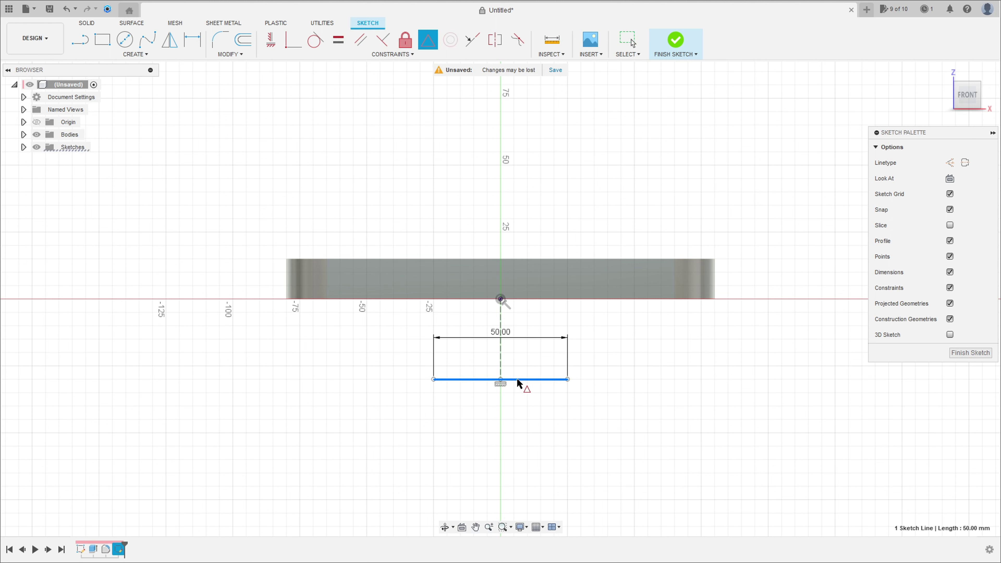
{"action": "left_click", "coordinate": [503, 381]}
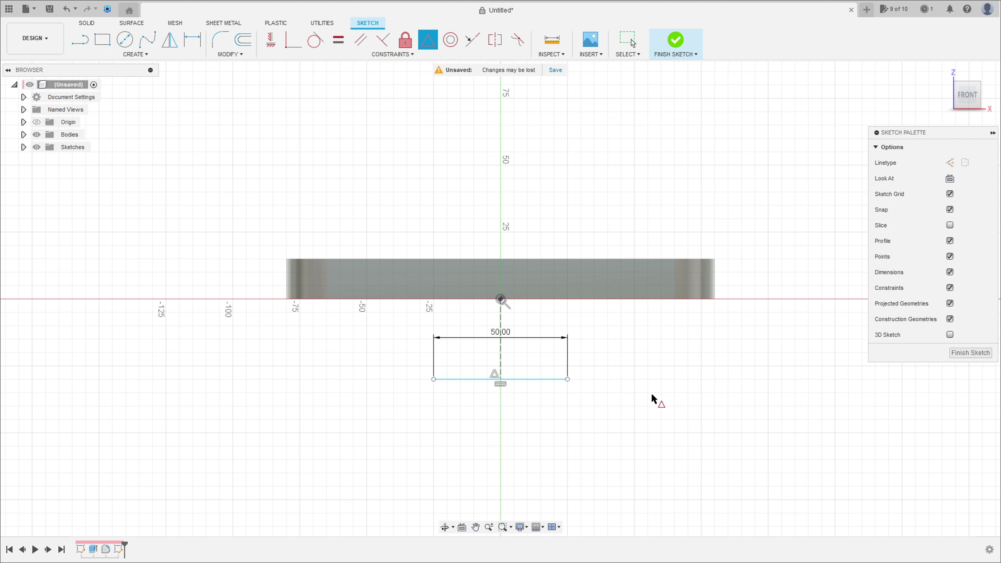
Dimension the line 12 mm below the plate and move the 50.00 label beneath it.
{"action": "left_click", "coordinate": [192, 39]}
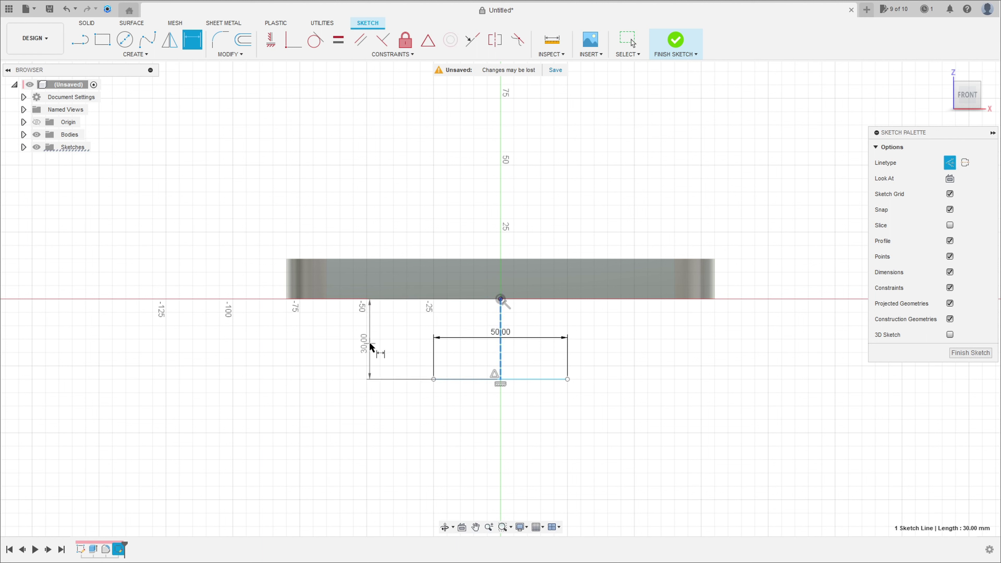
{"action": "left_click", "coordinate": [348, 338]}
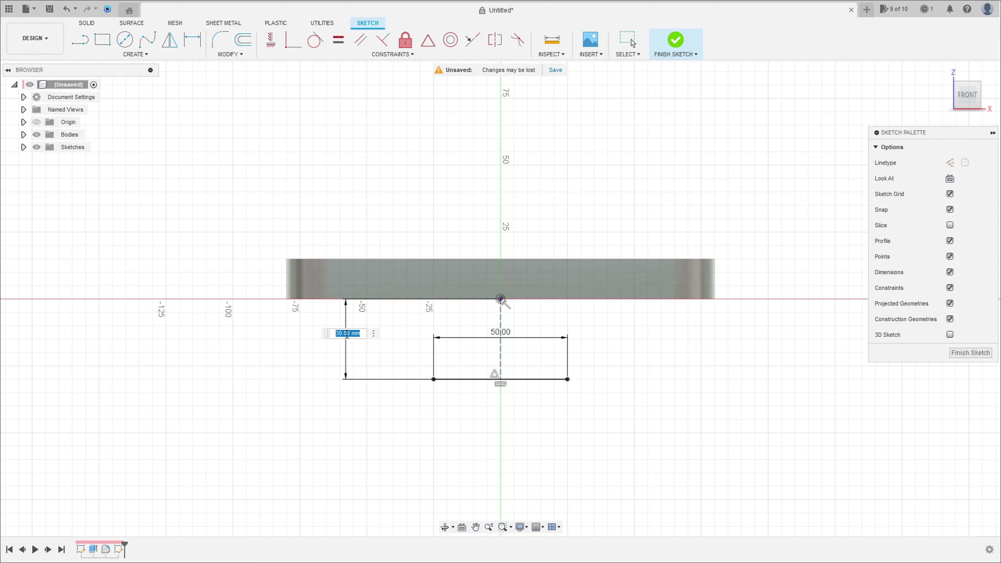
{"action": "key", "text": "Return"}
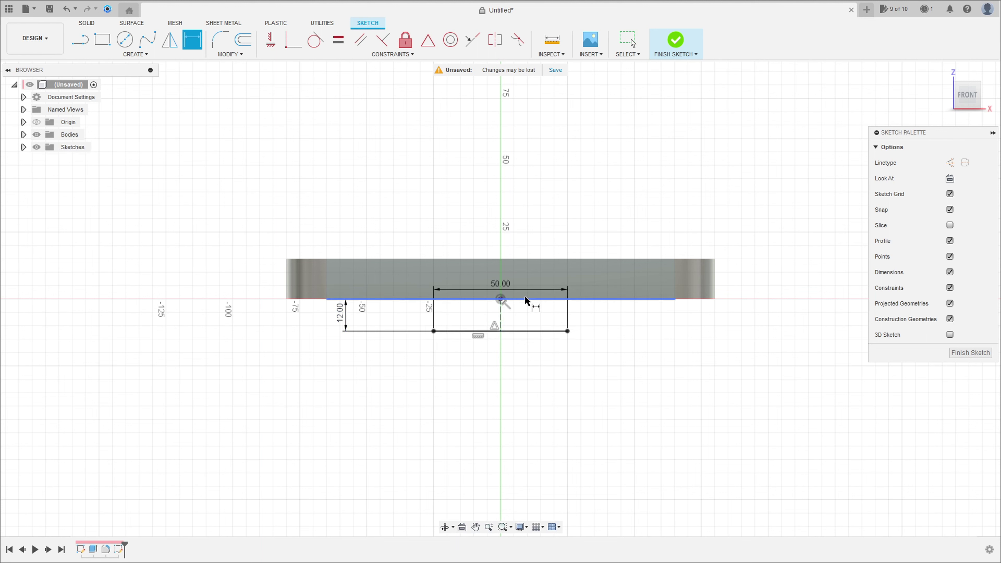
{"action": "key", "text": "Escape"}
{"action": "left_click_drag", "start_coordinate": [510, 290], "coordinate": [512, 392]}
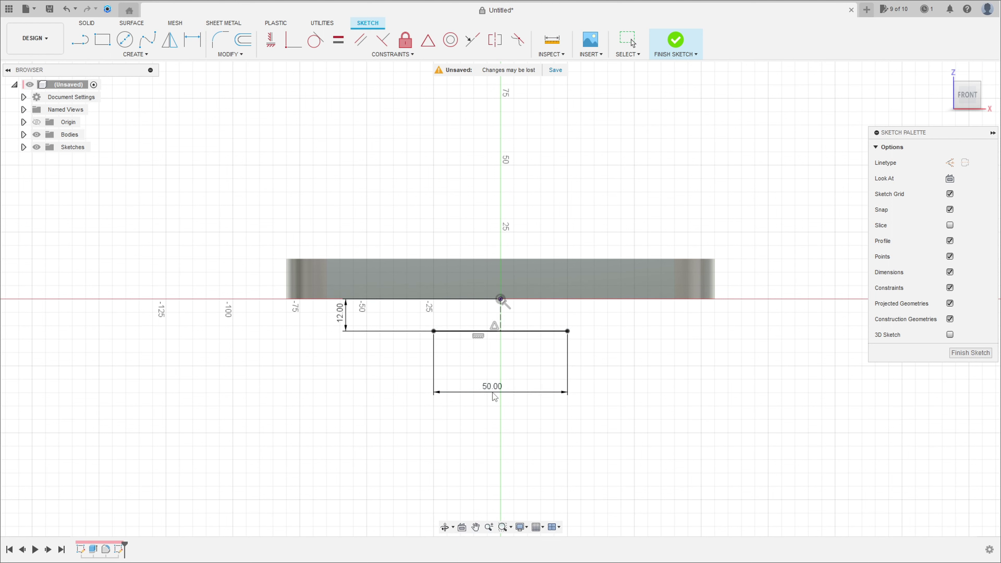
{"action": "left_click", "coordinate": [80, 40]}
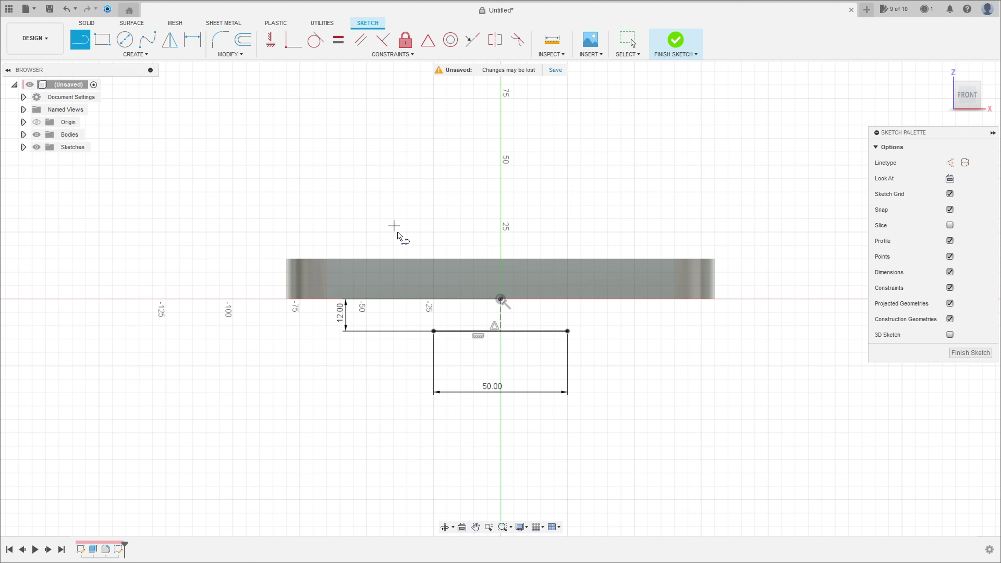
Draw slanted lines from both base-line ends up to the plate's underside.
{"action": "scroll", "coordinate": [389, 216], "scroll_direction": "up", "scroll_amount": 2}
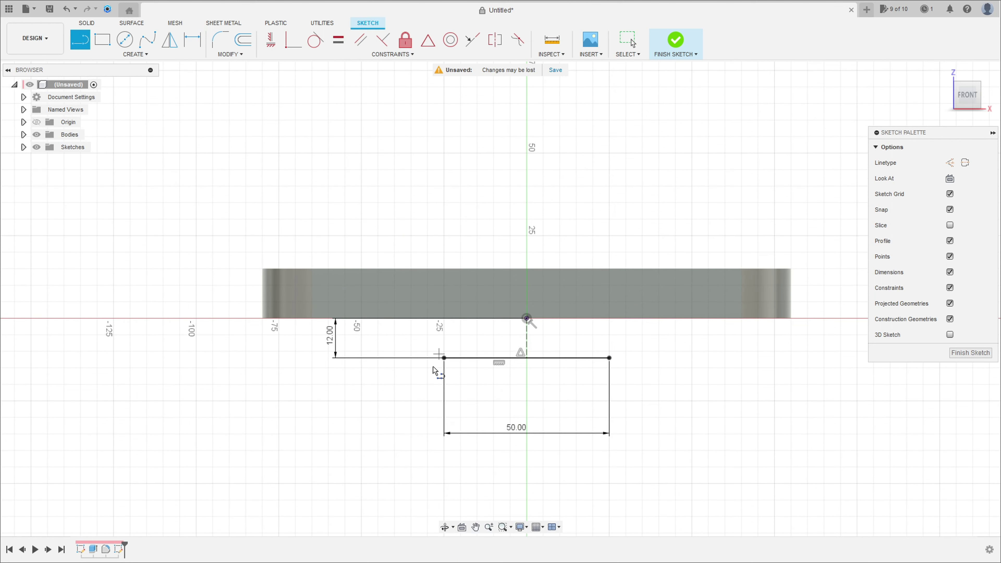
{"action": "left_click", "coordinate": [444, 358]}
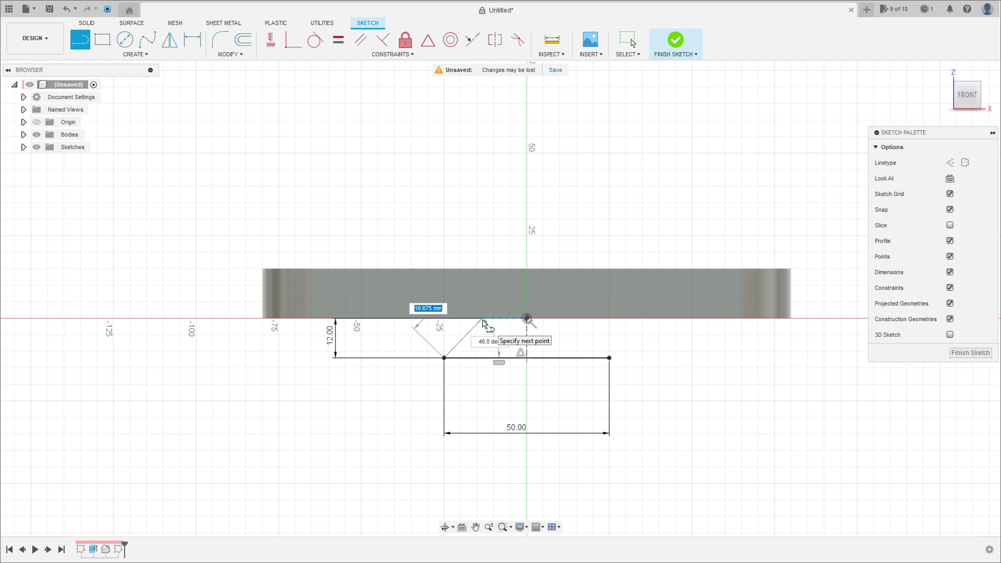
{"action": "key", "text": "Tab"}
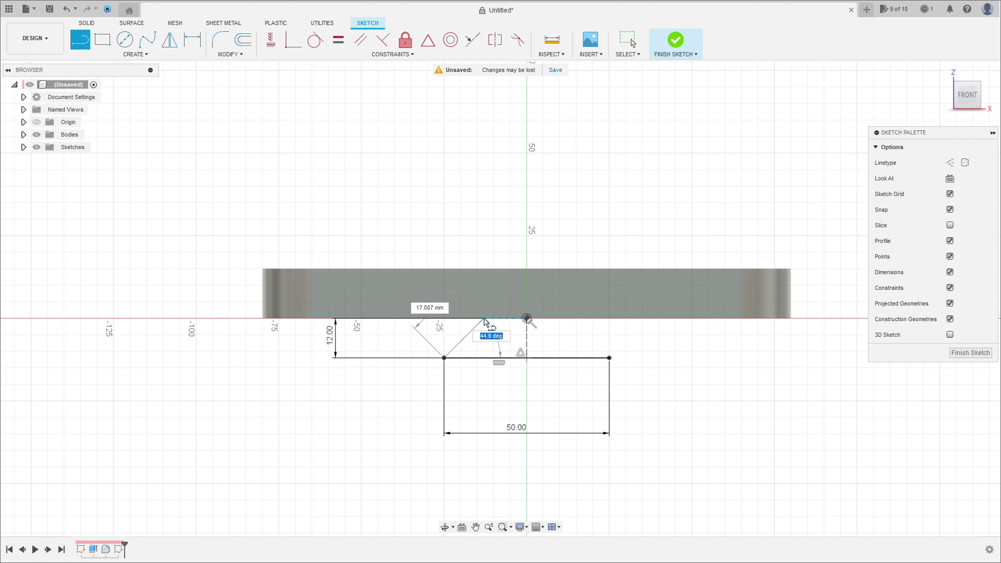
{"action": "double_click", "coordinate": [483, 322]}
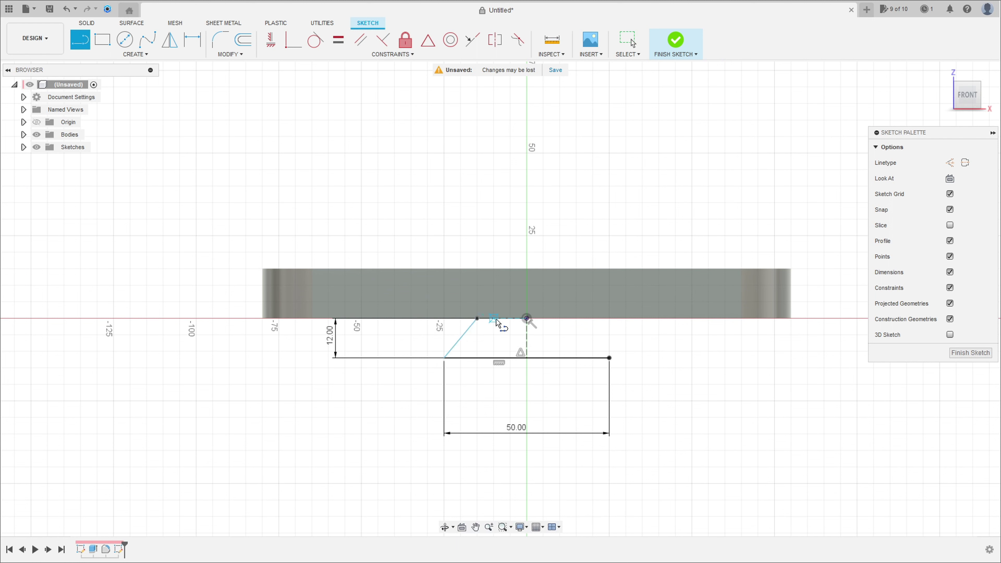
{"action": "left_click", "coordinate": [609, 358]}
{"action": "double_click", "coordinate": [567, 320]}
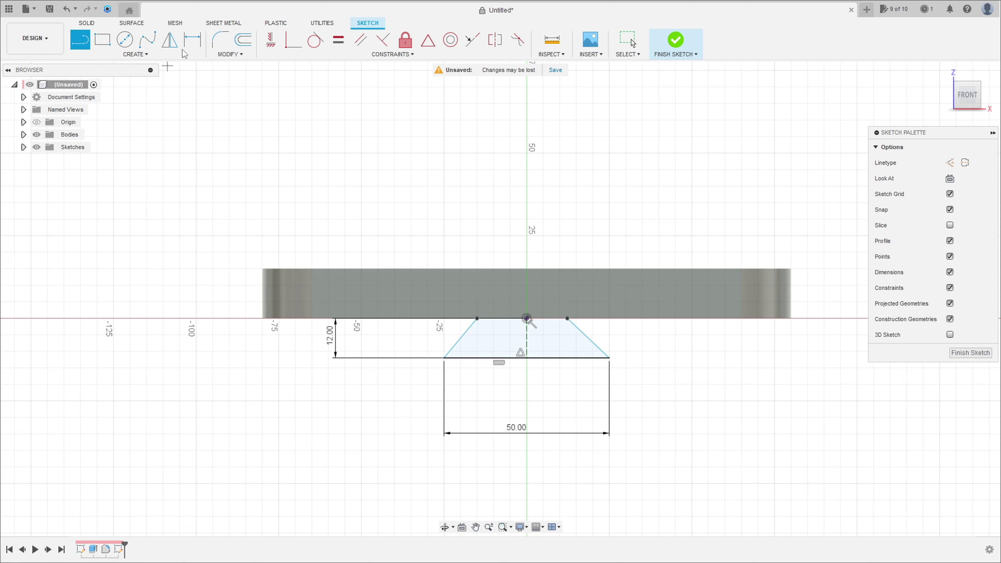
Dimension the right and left slanted sides at 60° to the plate's underside.
{"action": "left_click", "coordinate": [193, 41]}
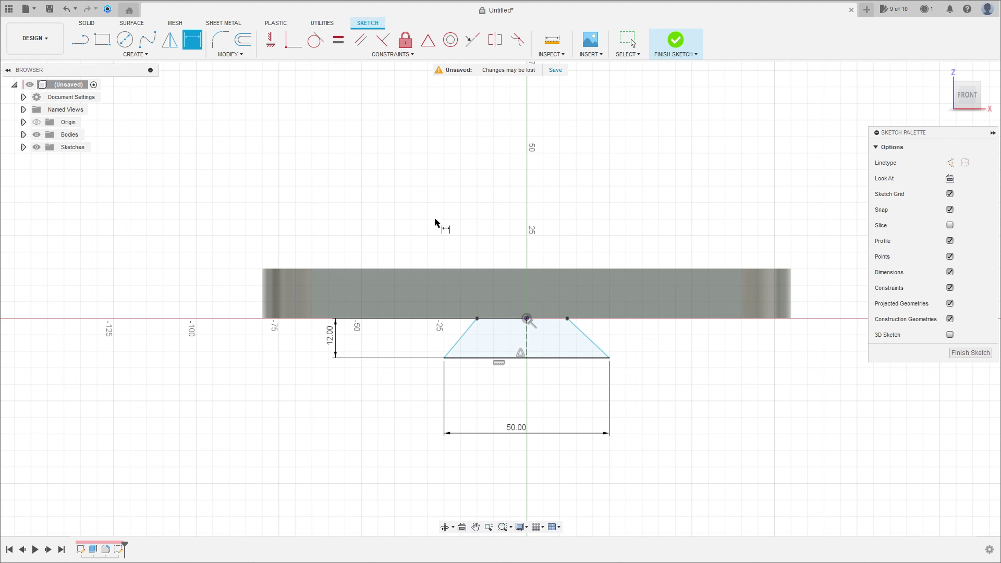
{"action": "left_click", "coordinate": [592, 337]}
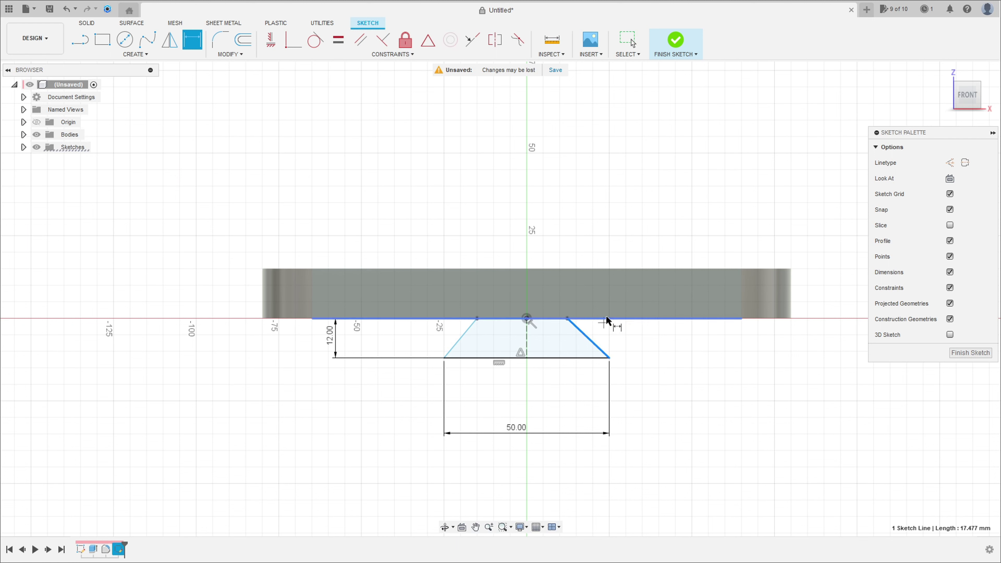
{"action": "left_click", "coordinate": [610, 318]}
{"action": "left_click", "coordinate": [638, 346]}
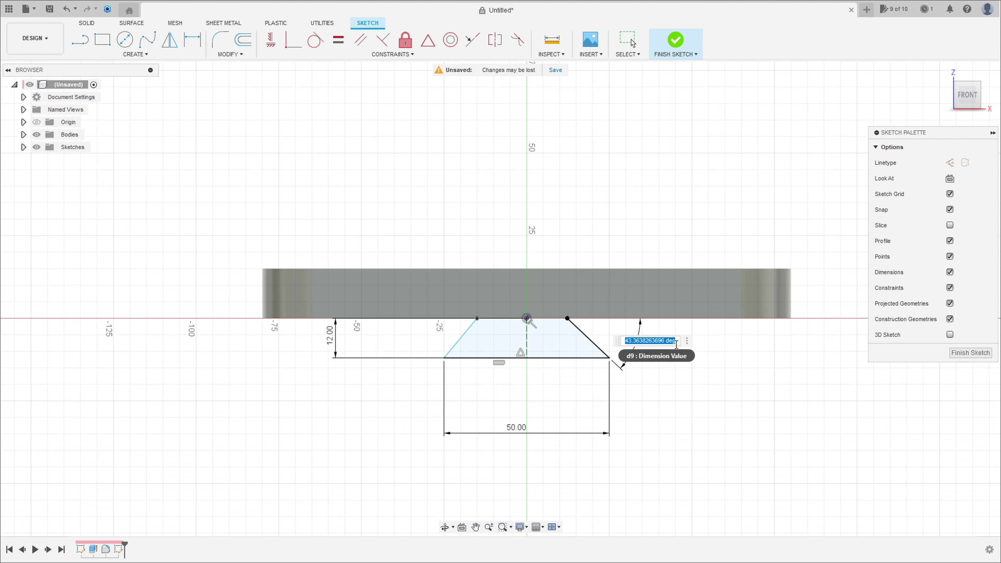
{"action": "type", "text": "60"}
{"action": "key", "text": "Return"}
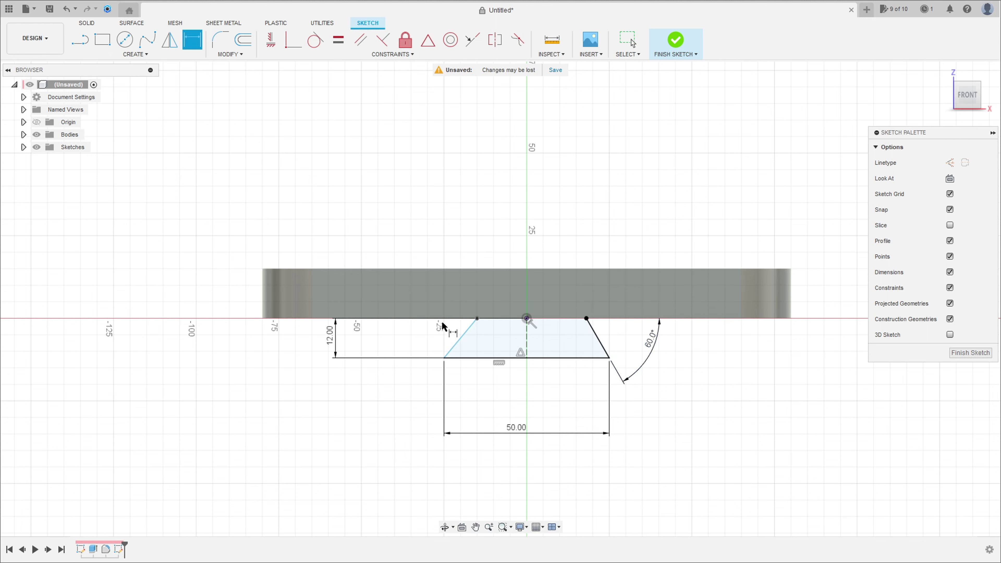
{"action": "left_click", "coordinate": [458, 340]}
{"action": "left_click", "coordinate": [444, 319]}
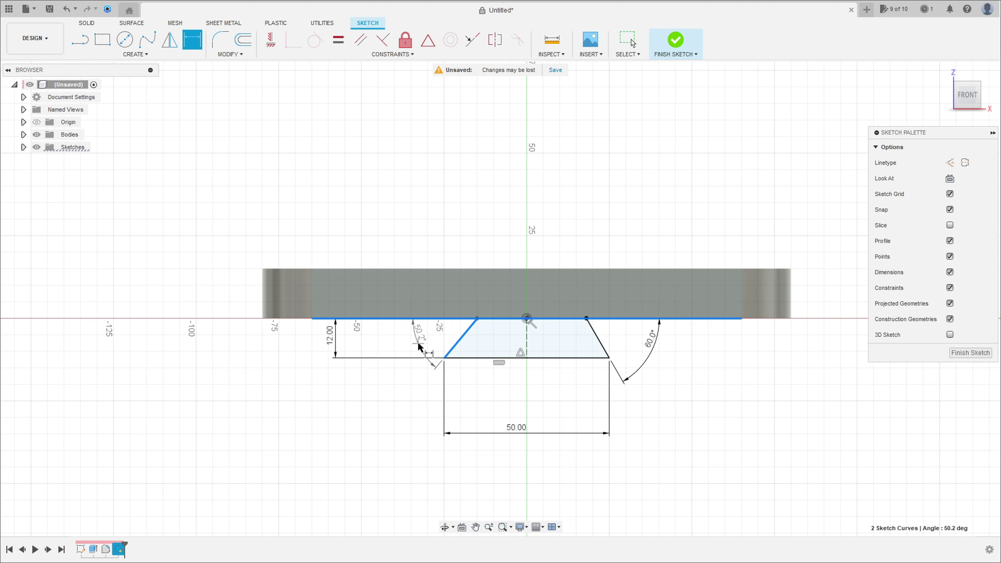
{"action": "left_click", "coordinate": [420, 343]}
{"action": "type", "text": "60"}
{"action": "key", "text": "Return"}
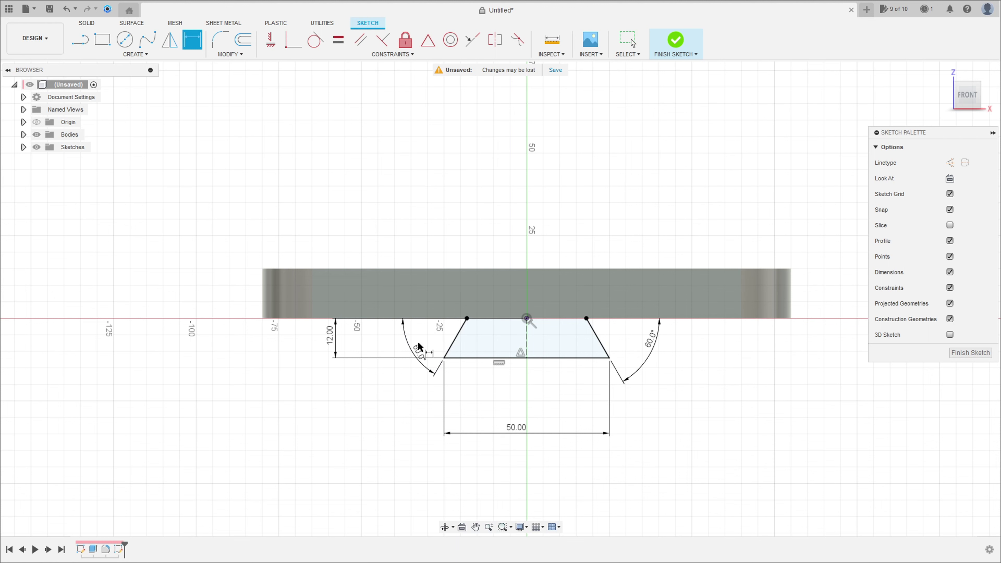
Extrude the trapezoid profile To Object up to the plate's end face, joined as a rib.
{"action": "left_click", "coordinate": [675, 39]}
{"action": "left_click", "coordinate": [103, 40]}
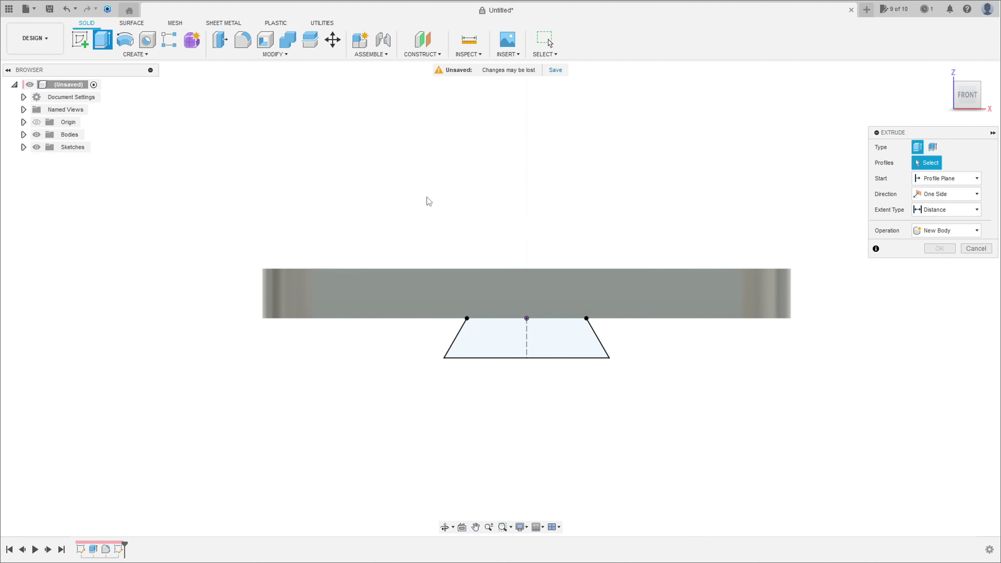
{"action": "left_click", "coordinate": [563, 343]}
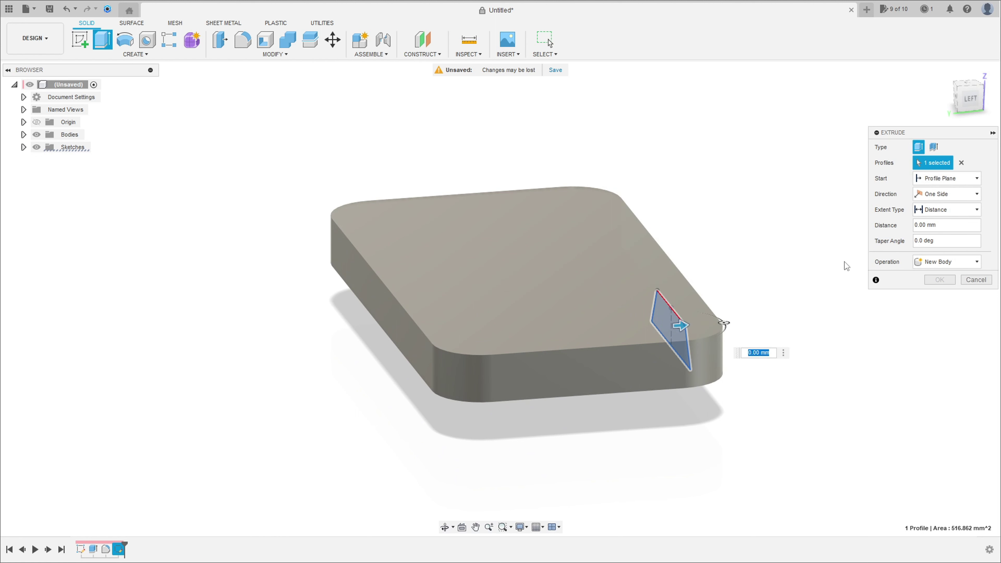
{"action": "left_click", "coordinate": [947, 210]}
{"action": "left_click", "coordinate": [930, 231]}
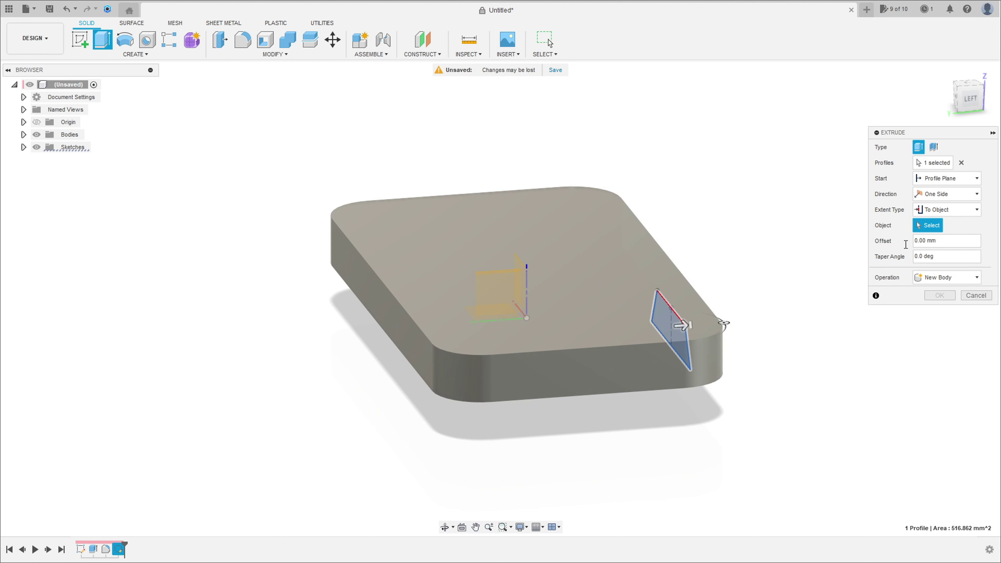
{"action": "left_click", "coordinate": [385, 309]}
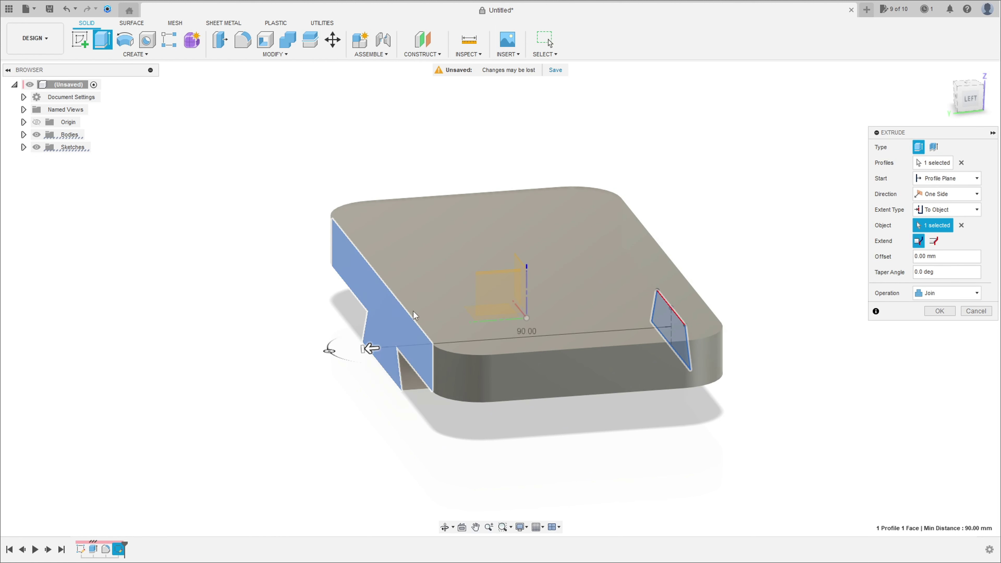
{"action": "middle_click_drag", "start_coordinate": [827, 295], "coordinate": [744, 280], "text": "shift"}
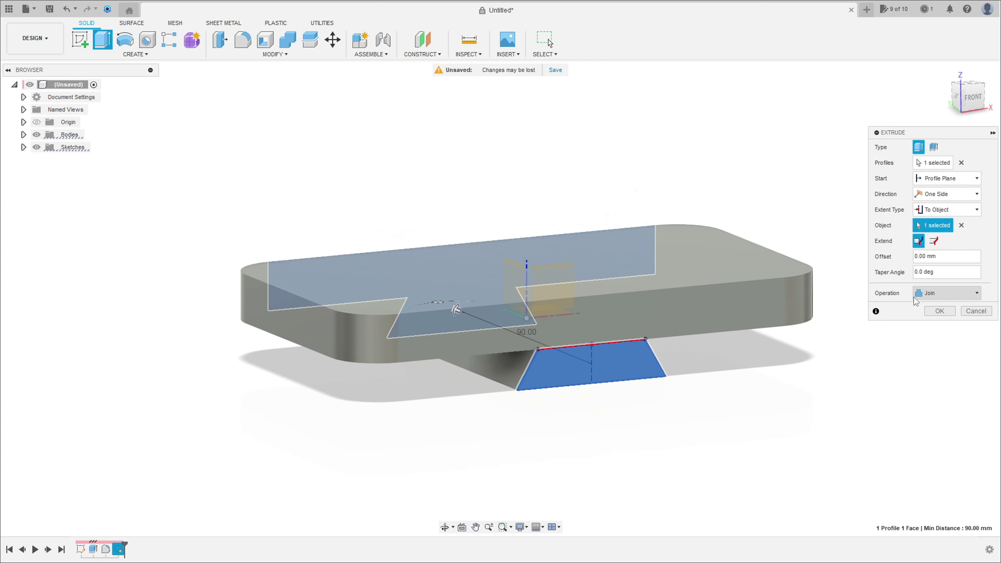
{"action": "left_click", "coordinate": [940, 311]}
{"action": "mouse_move", "coordinate": [794, 325]}
{"action": "middle_mouse_down", "text": "shift"}
{"action": "mouse_move", "coordinate": [849, 300]}
{"action": "mouse_move", "coordinate": [816, 279]}
{"action": "mouse_move", "coordinate": [767, 291]}
{"action": "mouse_move", "coordinate": [767, 320]}
{"action": "mouse_move", "coordinate": [809, 309]}
{"action": "mouse_move", "coordinate": [814, 328]}
{"action": "mouse_move", "coordinate": [721, 200]}
{"action": "middle_mouse_up", "text": "shift"}
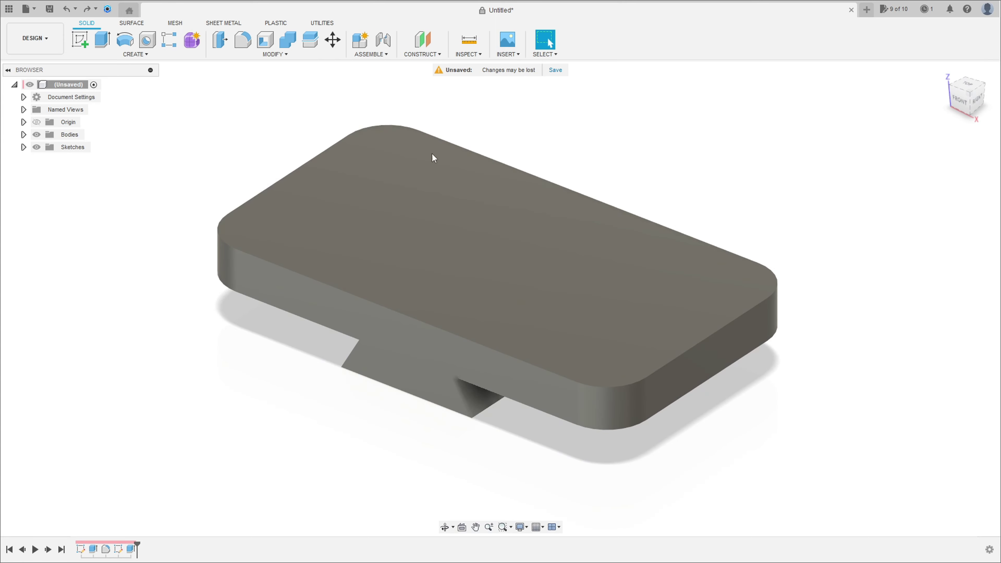
Add a 14 mm counterbored hole with a 20 mm × 2 mm counterbore near a top-face corner, extent All.
{"action": "left_click", "coordinate": [147, 40]}
{"action": "left_click", "coordinate": [623, 304]}
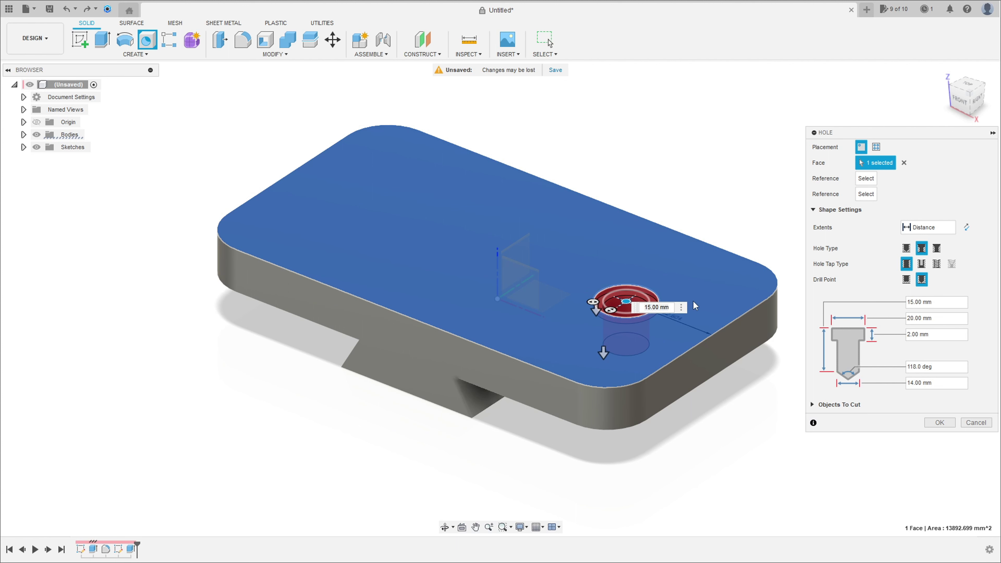
{"action": "middle_click_drag", "start_coordinate": [674, 320], "coordinate": [646, 351], "text": "shift"}
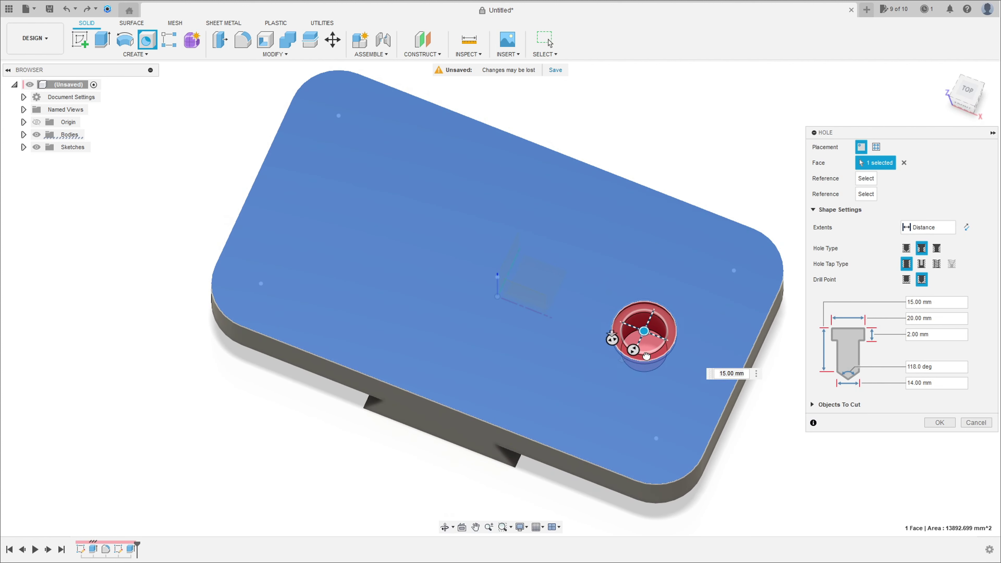
{"action": "left_click_drag", "start_coordinate": [647, 356], "coordinate": [659, 437]}
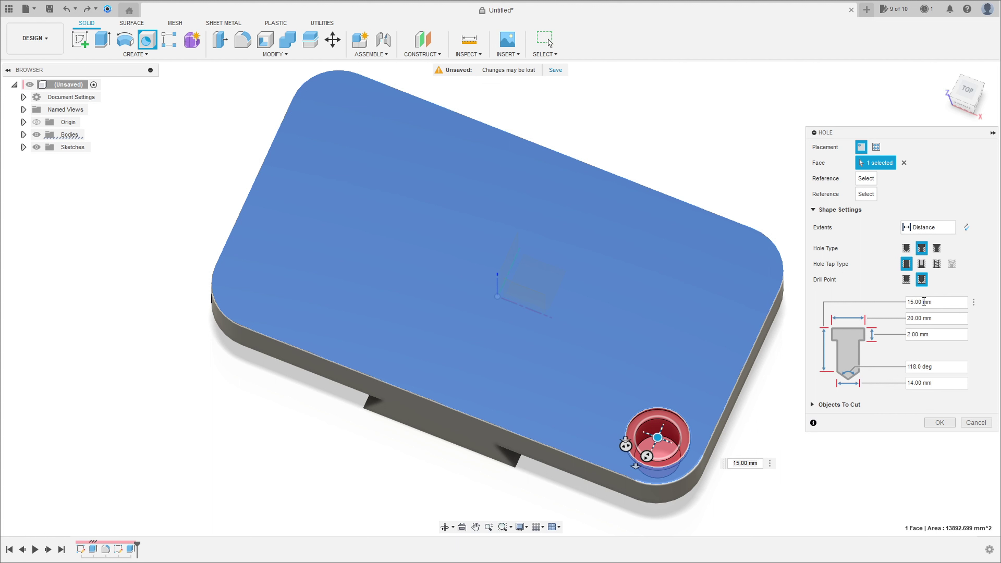
{"action": "left_click", "coordinate": [927, 228]}
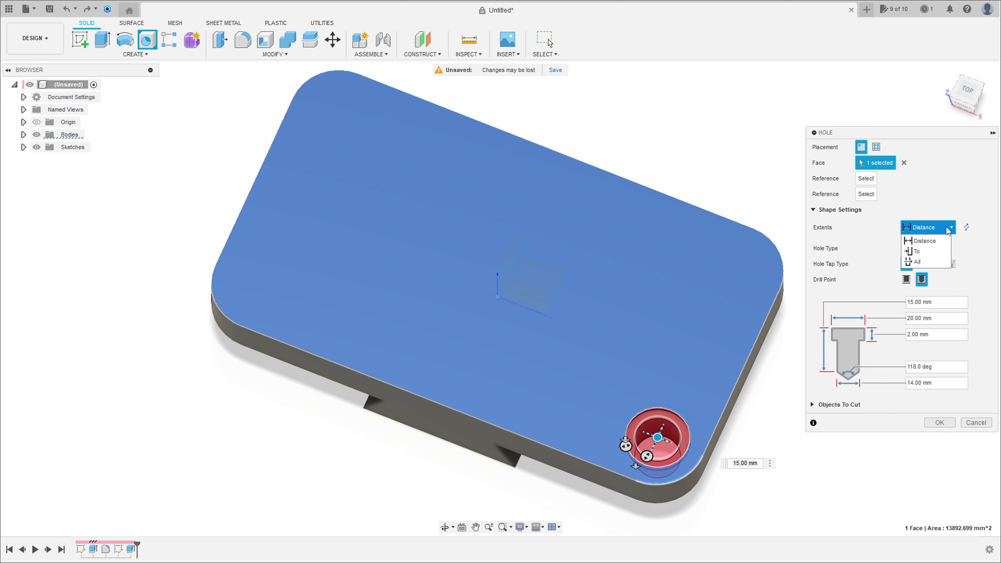
{"action": "left_click", "coordinate": [923, 262]}
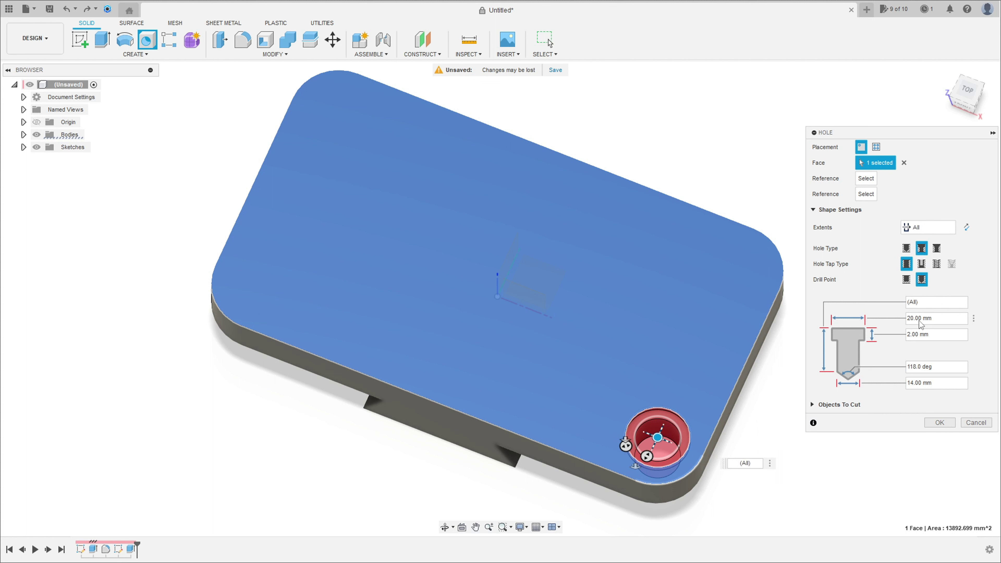
{"action": "mouse_move", "coordinate": [936, 318]}
{"action": "left_click_drag", "start_coordinate": [924, 318], "coordinate": [912, 320]}
{"action": "left_click", "coordinate": [940, 423]}
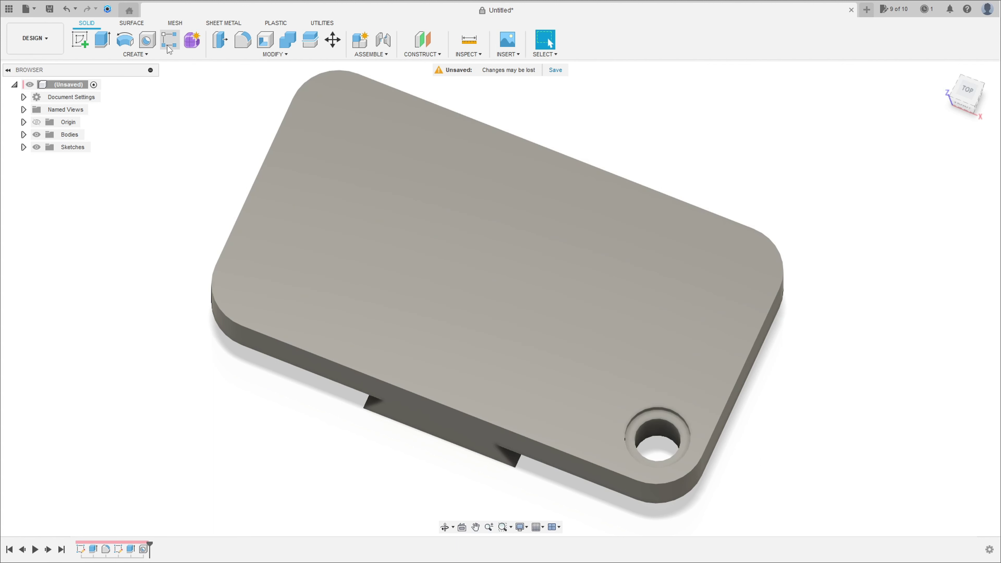
Set up a rectangular pattern of the hole feature along the plate's bottom edge.
{"action": "left_click", "coordinate": [168, 41]}
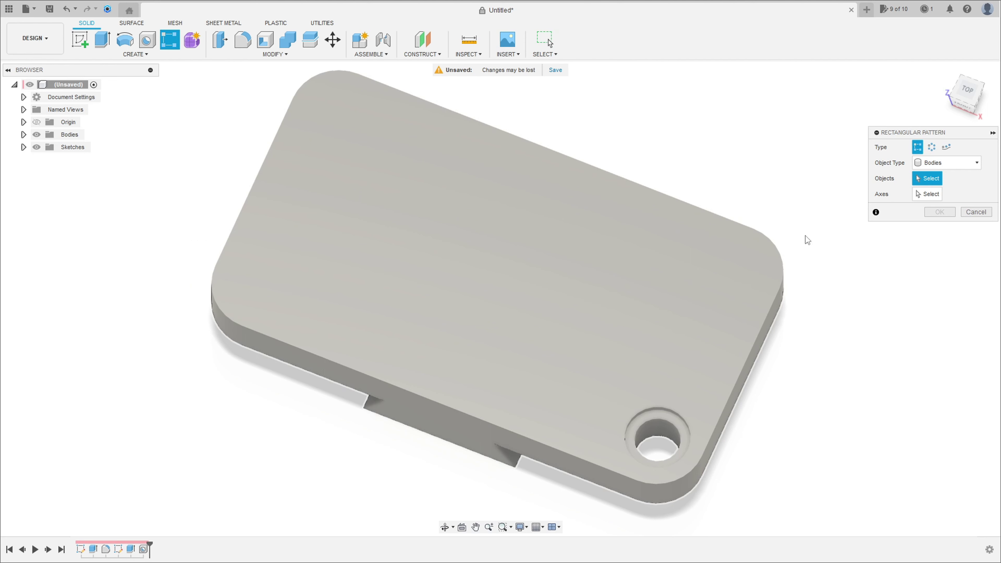
{"action": "left_click", "coordinate": [940, 165]}
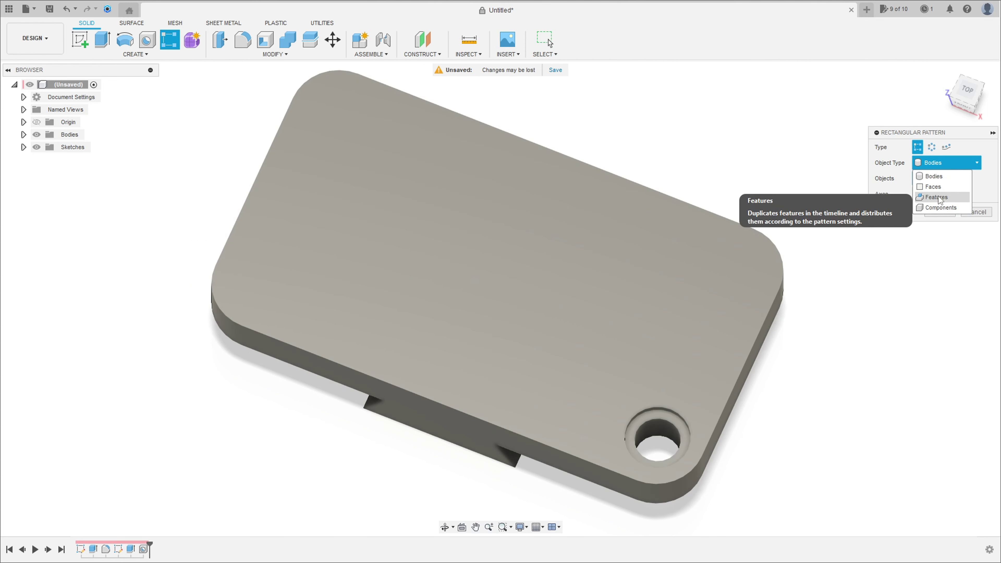
{"action": "left_click", "coordinate": [940, 197]}
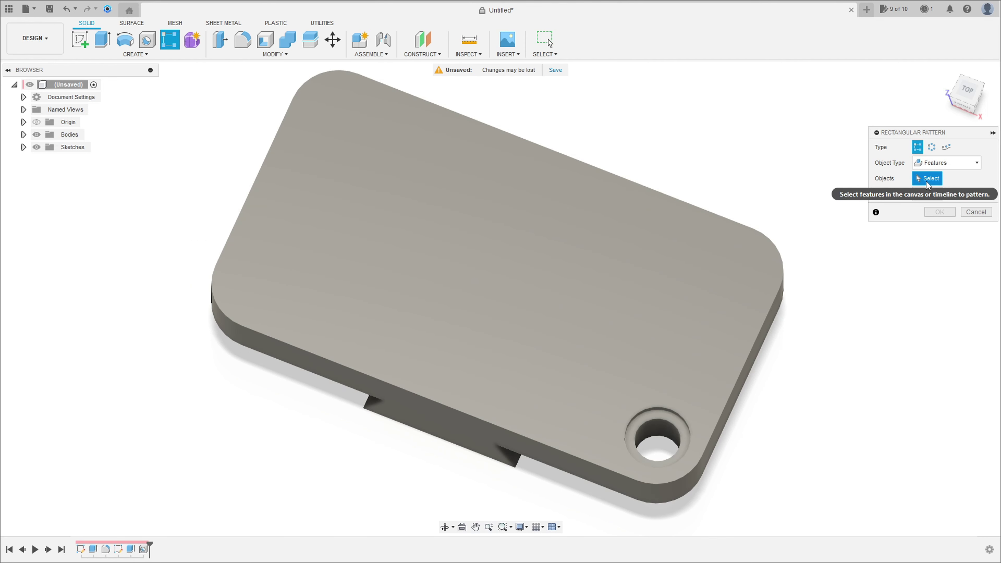
{"action": "left_click", "coordinate": [143, 550]}
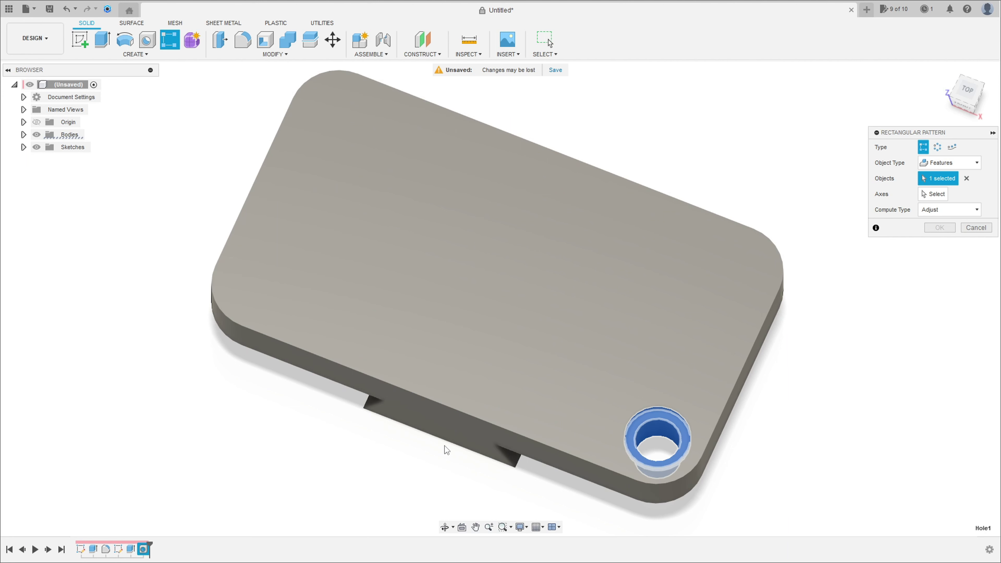
{"action": "left_click", "coordinate": [934, 194]}
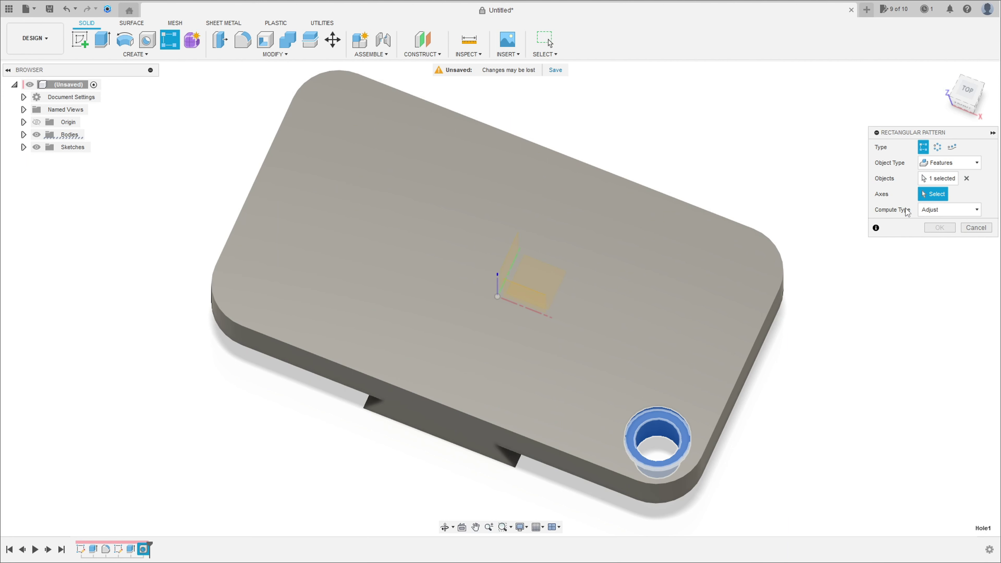
{"action": "left_click", "coordinate": [554, 447]}
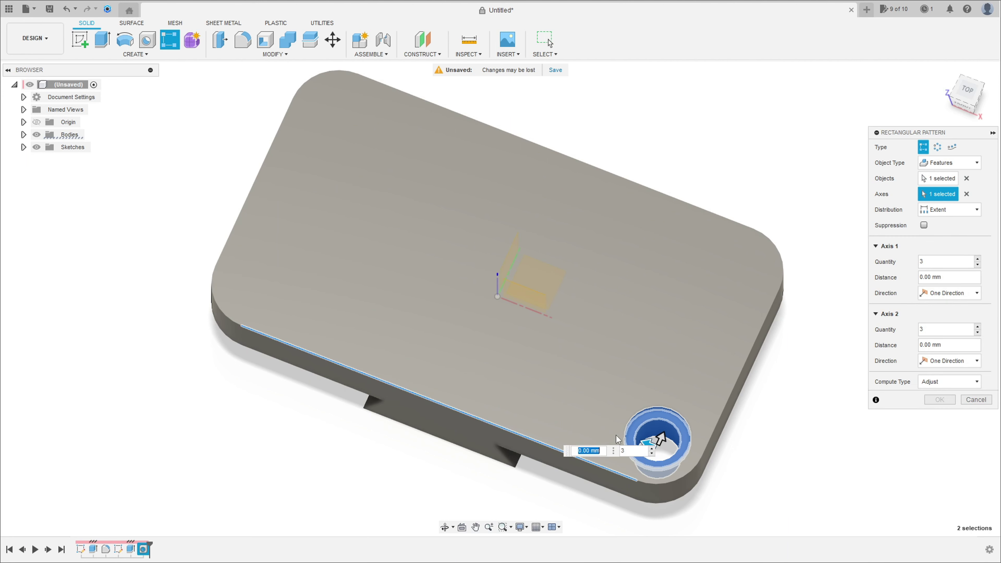
Set two copies 130 mm apart along the long edge and two 60 mm apart across.
{"action": "left_click_drag", "start_coordinate": [645, 442], "coordinate": [279, 297]}
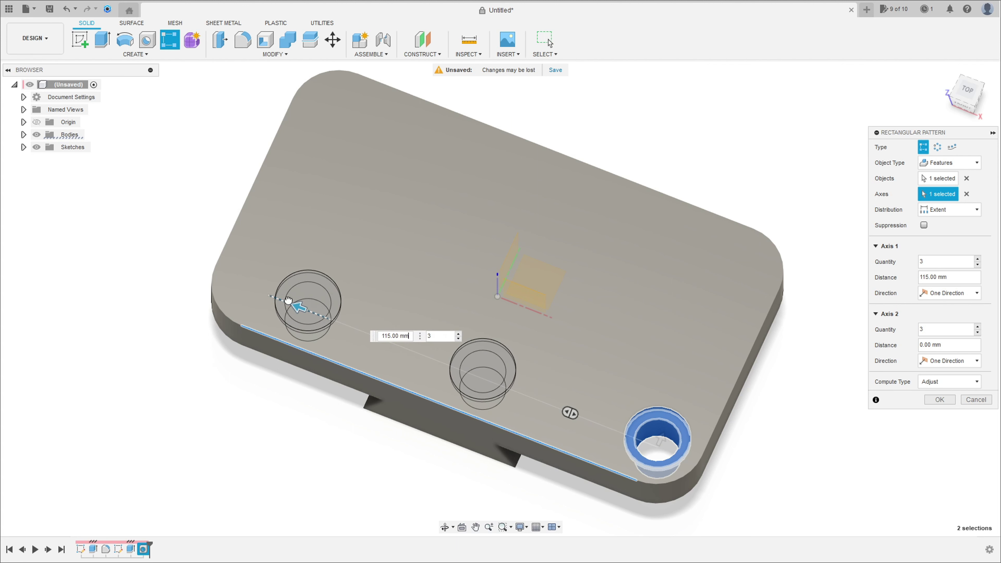
{"action": "key", "text": "Tab"}
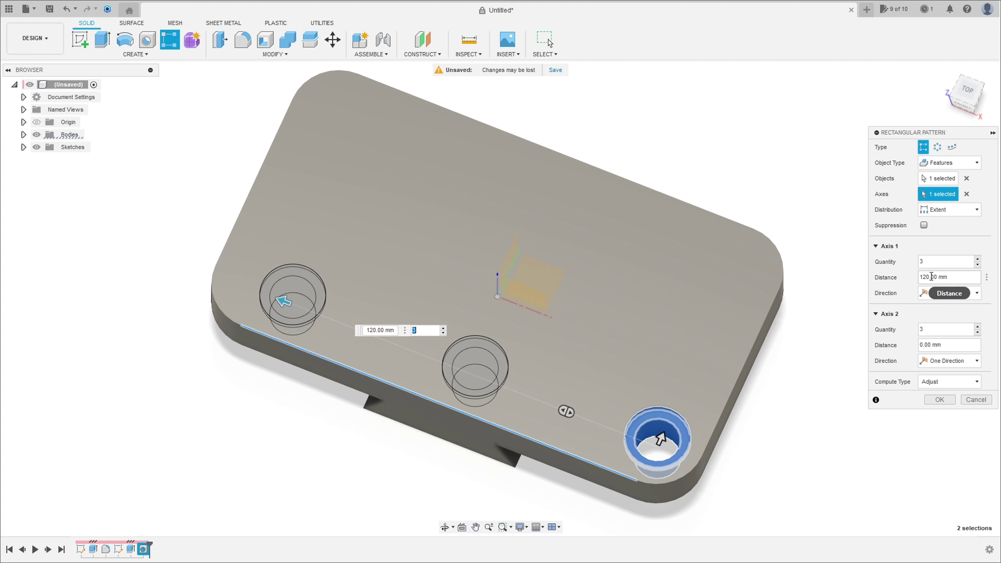
{"action": "double_click", "coordinate": [930, 277]}
{"action": "type", "text": "13"}
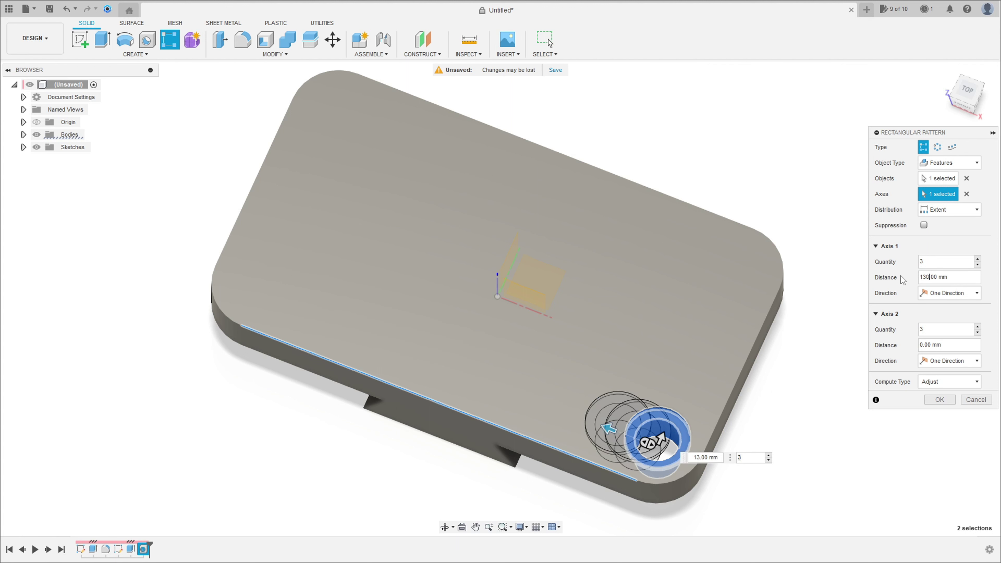
{"action": "type", "text": "0"}
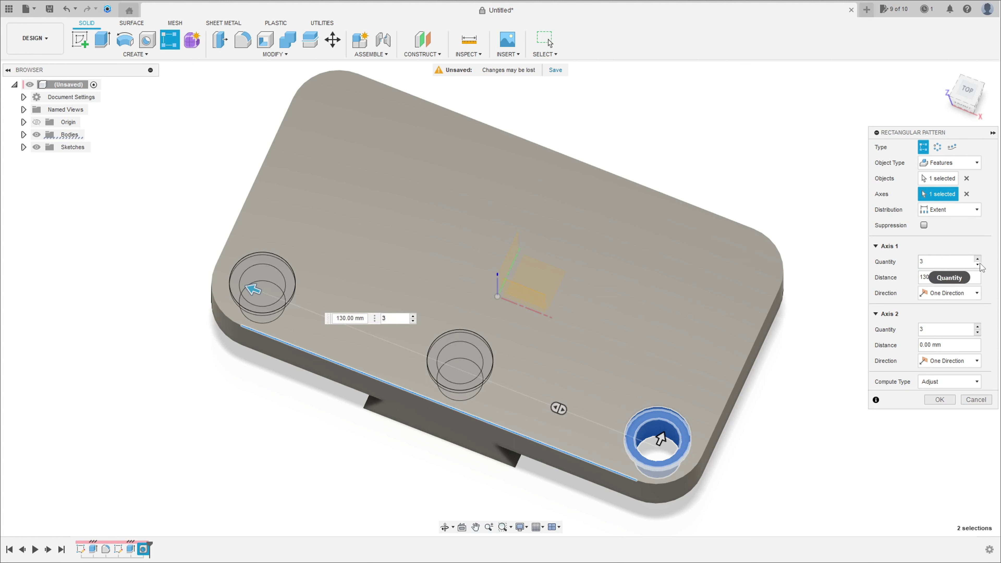
{"action": "left_click", "coordinate": [978, 265]}
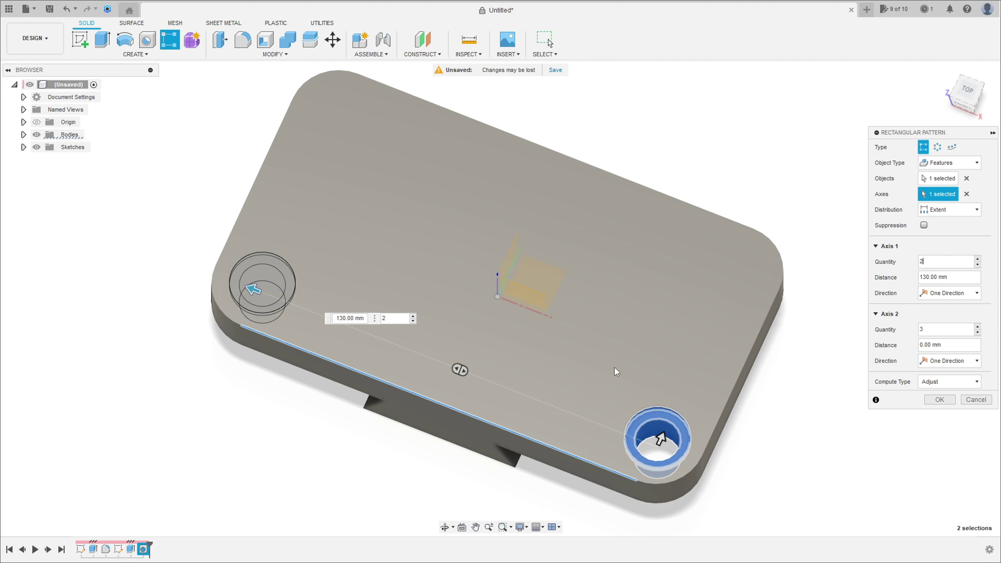
{"action": "left_click_drag", "start_coordinate": [661, 438], "coordinate": [739, 272]}
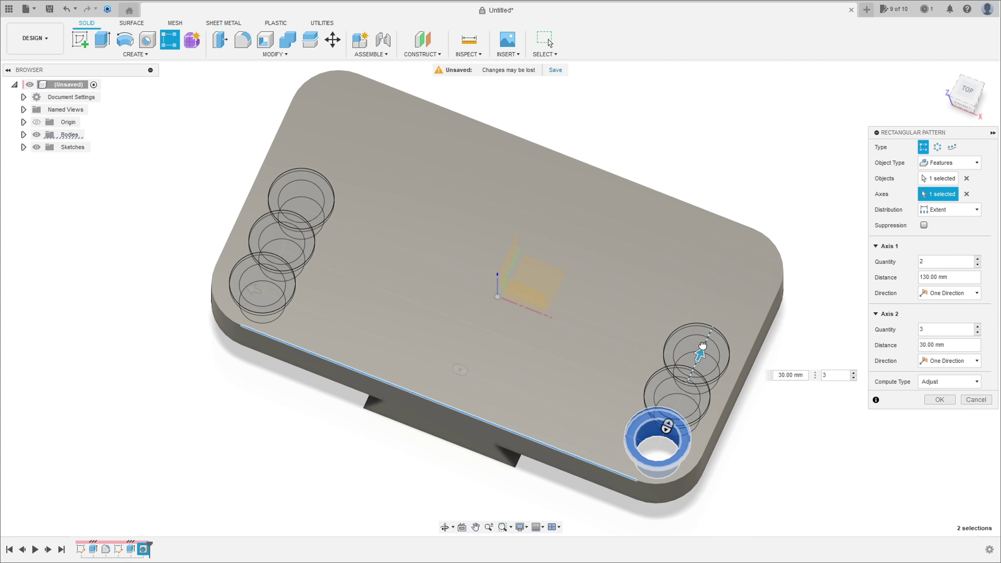
{"action": "key", "text": "Tab"}
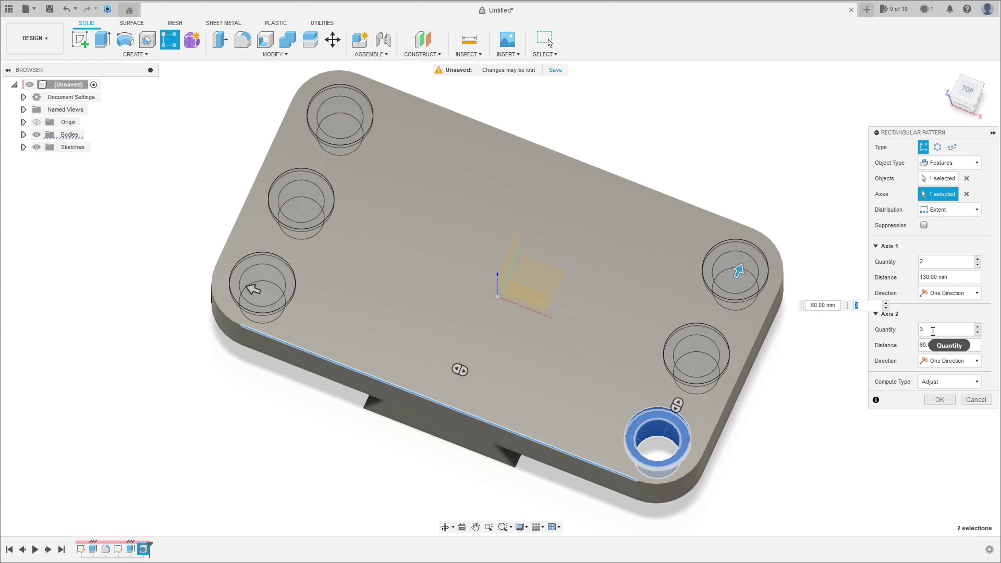
{"action": "left_click", "coordinate": [978, 332]}
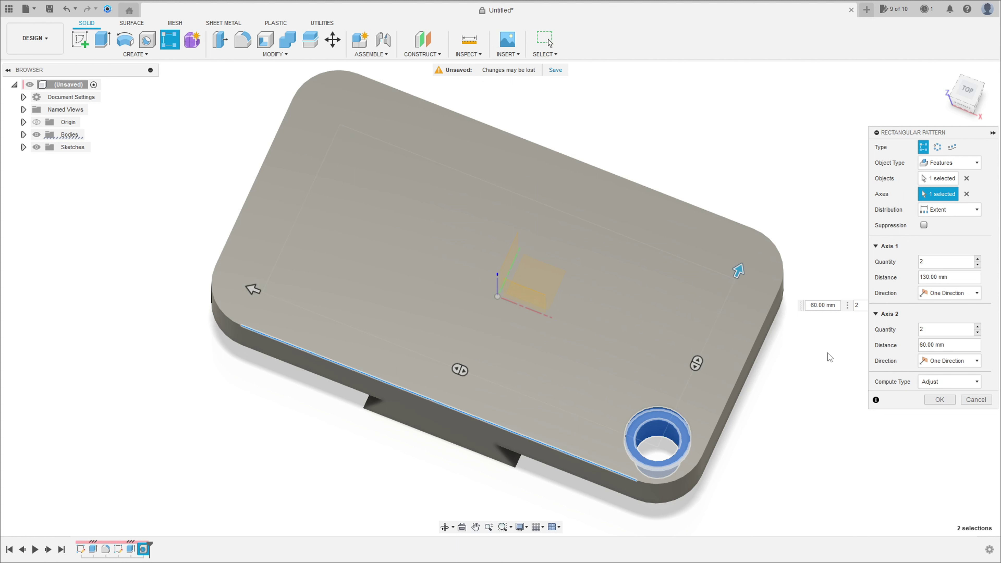
{"action": "left_click", "coordinate": [938, 345]}
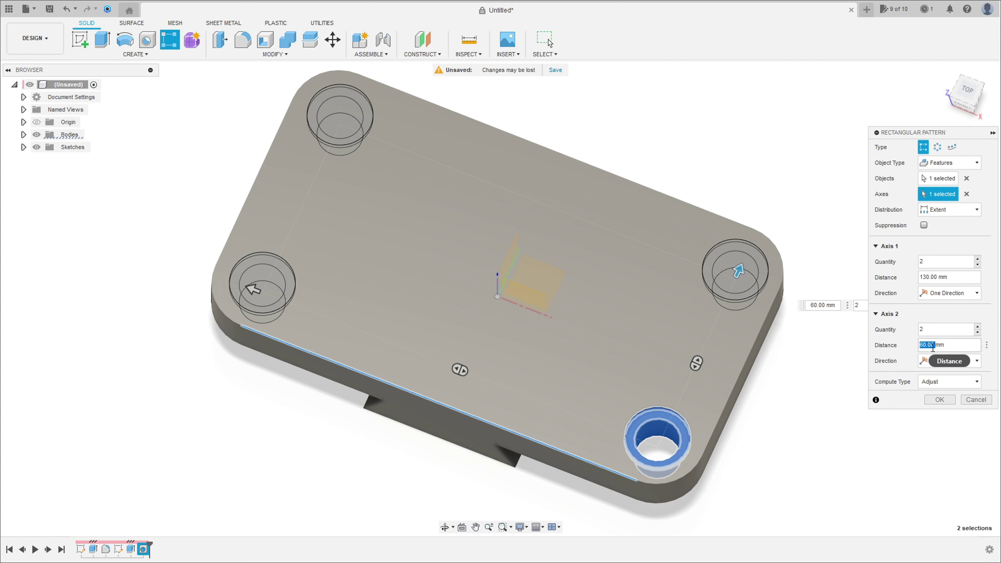
{"action": "left_click", "coordinate": [939, 402]}
{"action": "mouse_move", "coordinate": [648, 302]}
{"action": "middle_mouse_down", "text": "shift"}
{"action": "mouse_move", "coordinate": [611, 263]}
{"action": "mouse_move", "coordinate": [289, 258]}
{"action": "mouse_move", "coordinate": [310, 277]}
{"action": "middle_mouse_up", "text": "shift"}
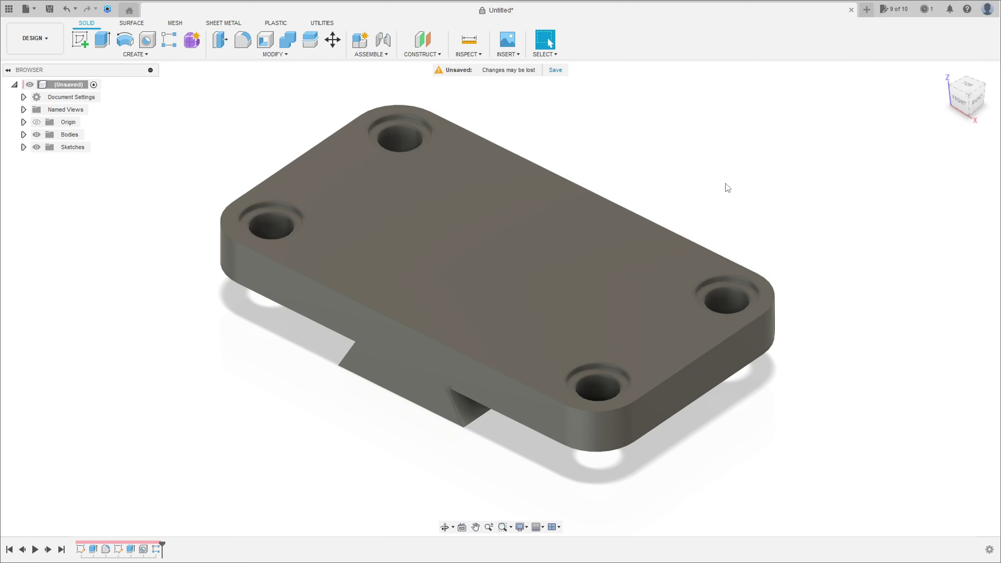
In a new sketch on the top face, draw a 65 mm center-diameter circle at the origin.
{"action": "left_click", "coordinate": [80, 40]}
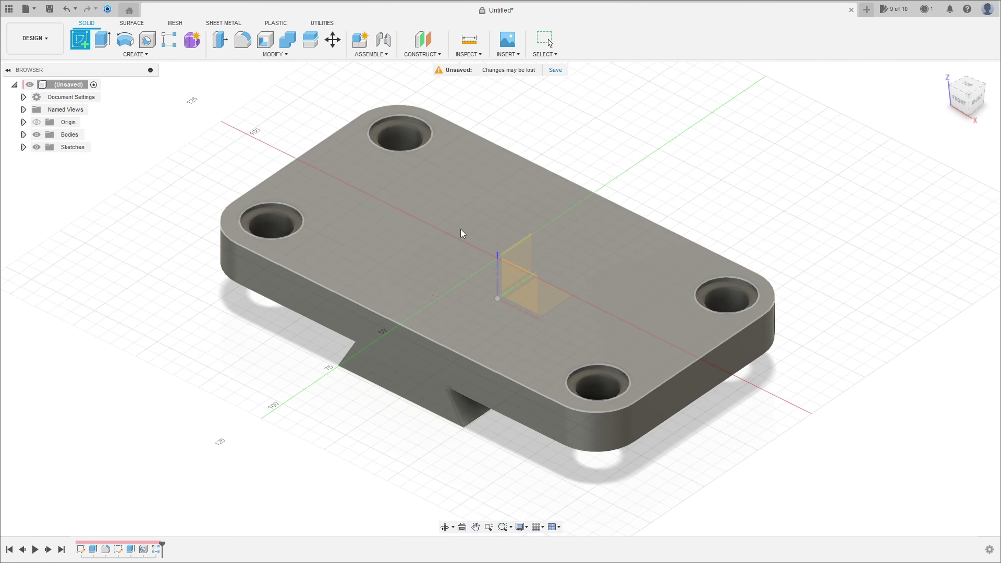
{"action": "left_click", "coordinate": [461, 229]}
{"action": "left_click", "coordinate": [126, 41]}
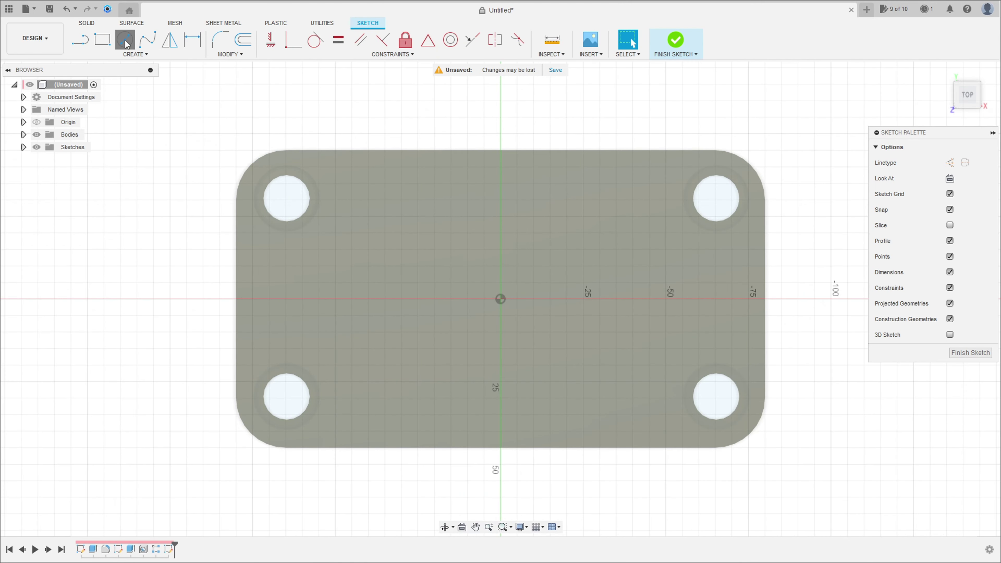
{"action": "left_click", "coordinate": [500, 299]}
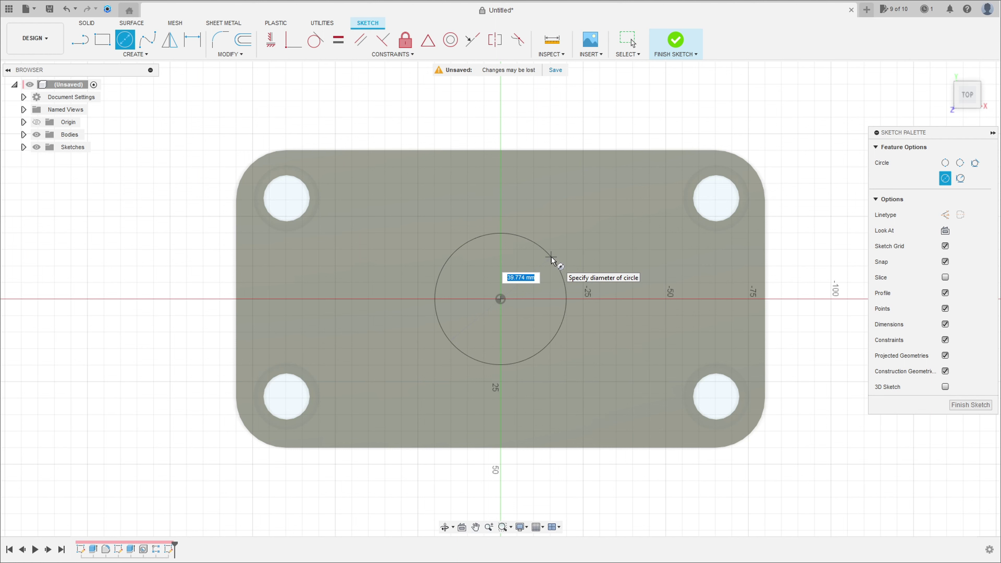
{"action": "key", "text": "Tab"}
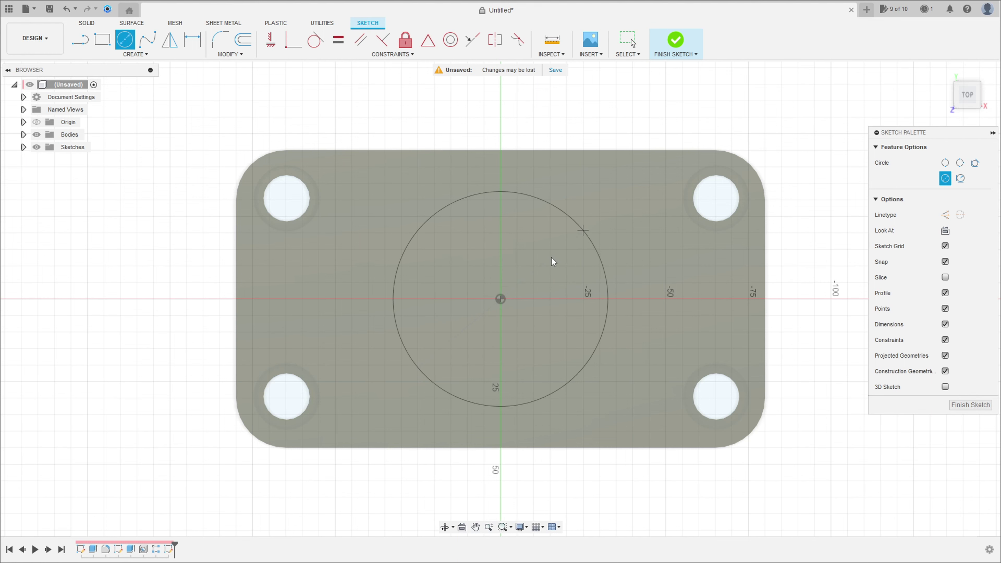
{"action": "key", "text": "Return"}
{"action": "key", "text": "Escape"}
{"action": "left_click", "coordinate": [675, 48]}
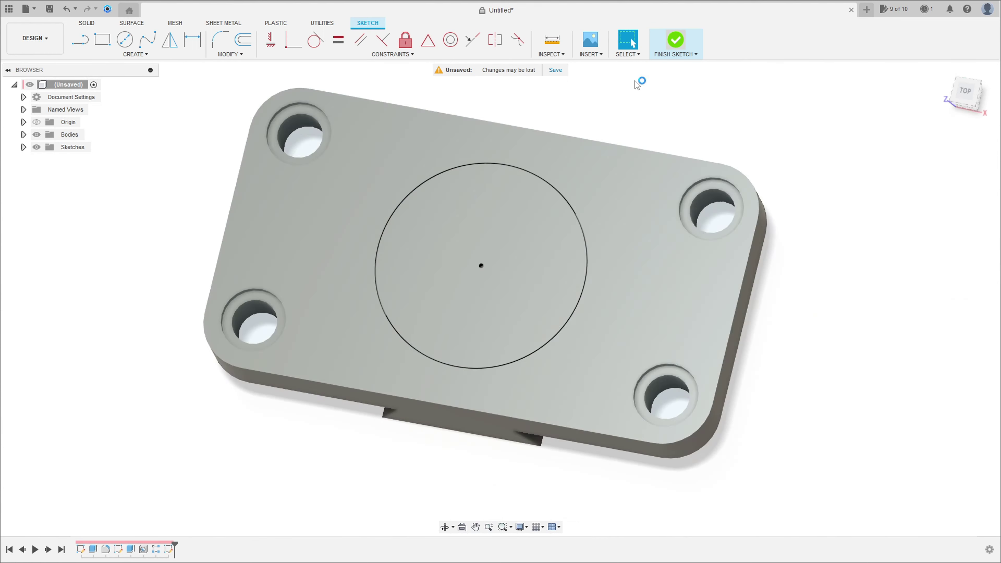
Extrude the 65 mm circle 60 mm upward, joined to the plate as a cylindrical boss.
{"action": "left_click", "coordinate": [104, 44]}
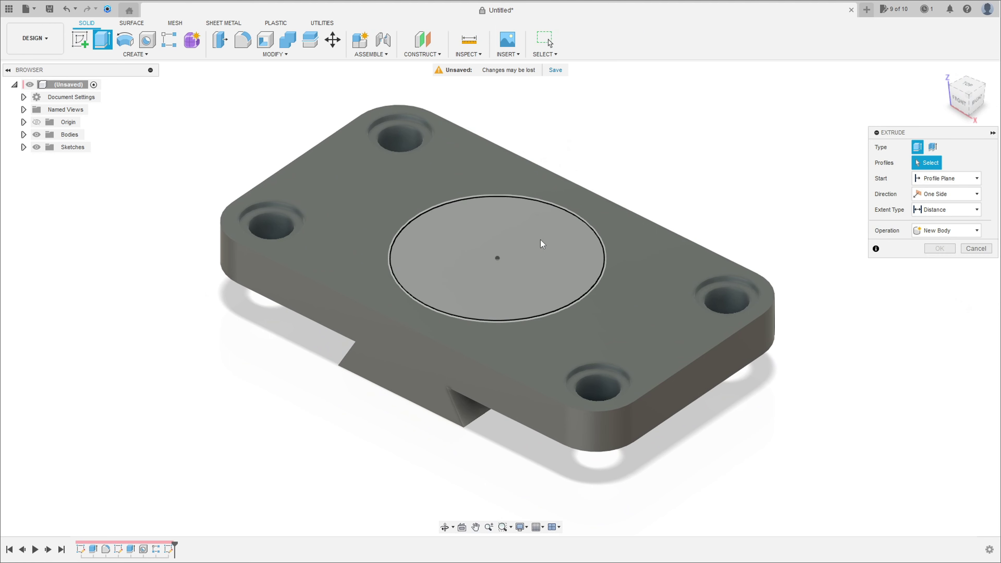
{"action": "left_click", "coordinate": [497, 245]}
{"action": "left_click_drag", "start_coordinate": [497, 239], "coordinate": [495, 182]}
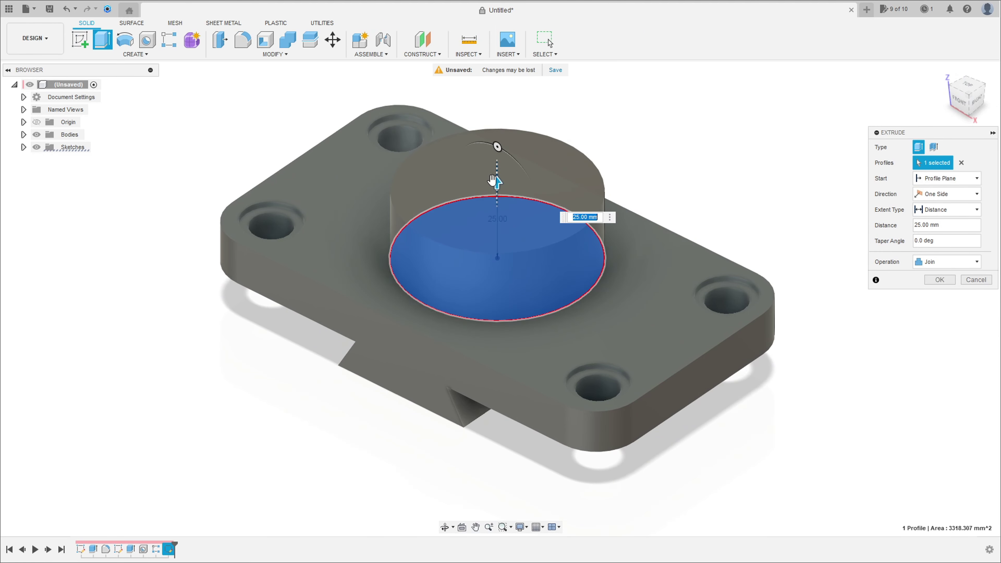
{"action": "type", "text": "60"}
{"action": "key", "text": "Return"}
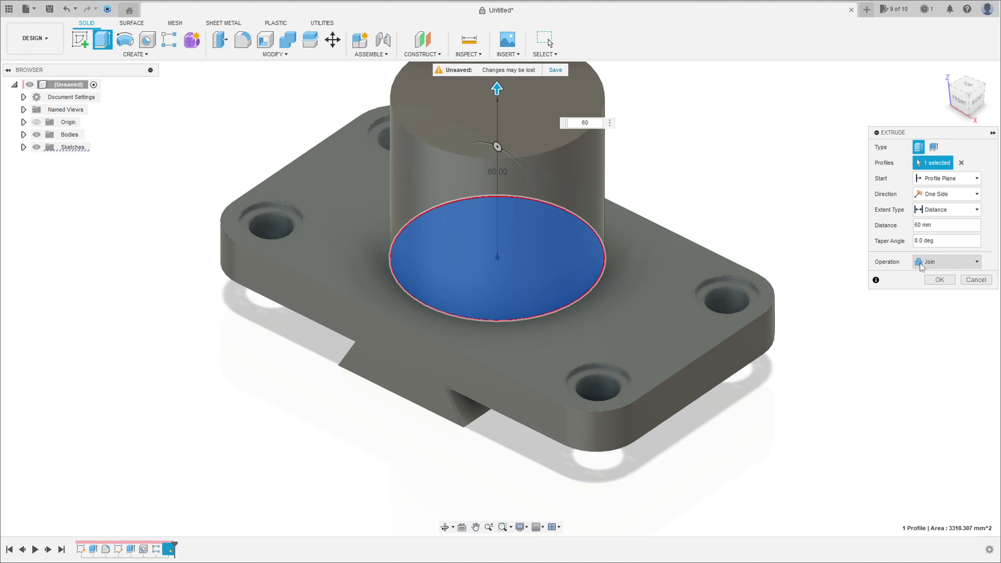
{"action": "left_click", "coordinate": [941, 281]}
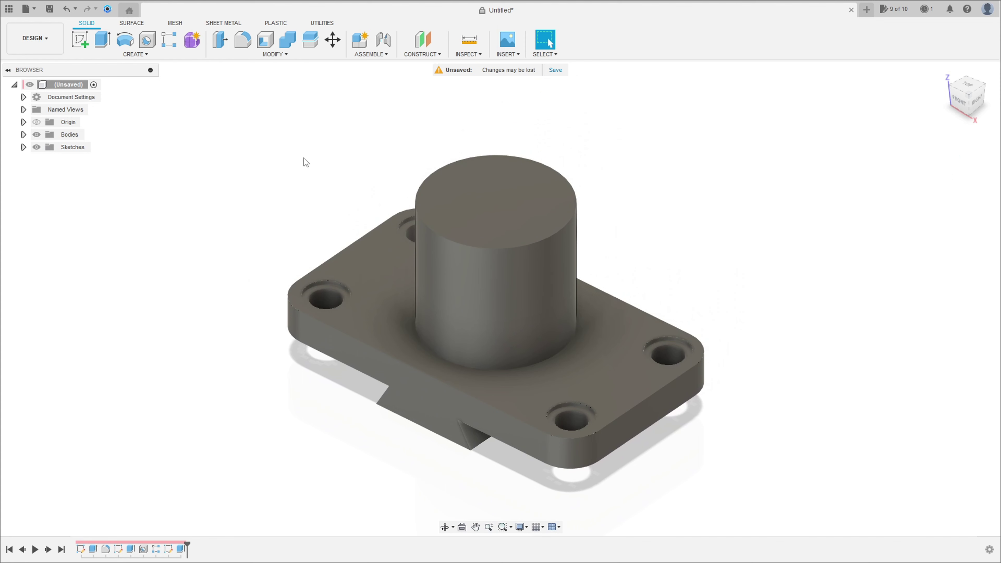
Drill a simple 45 mm deep hole into the cylindrical boss's top face.
{"action": "left_click", "coordinate": [147, 39]}
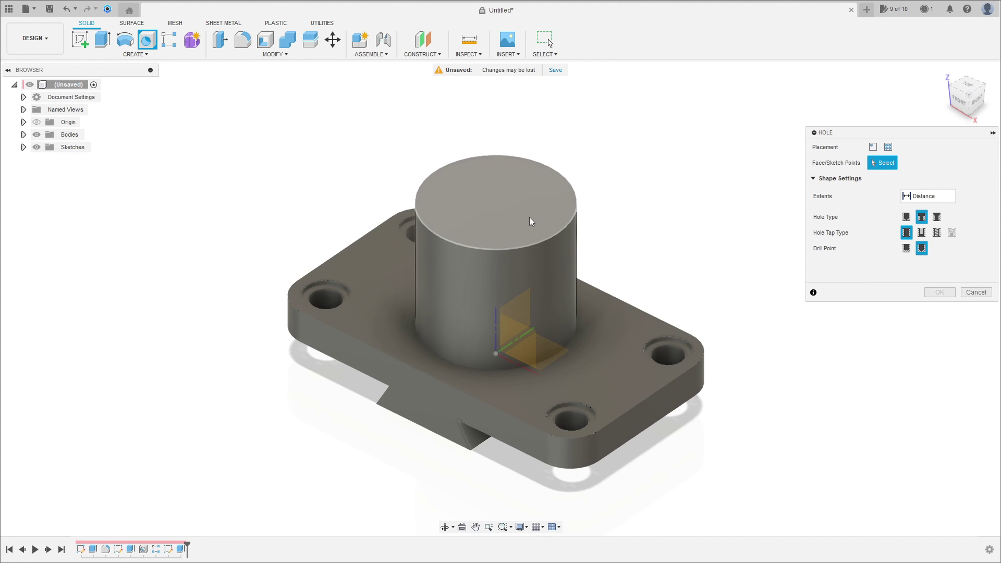
{"action": "left_click", "coordinate": [504, 205]}
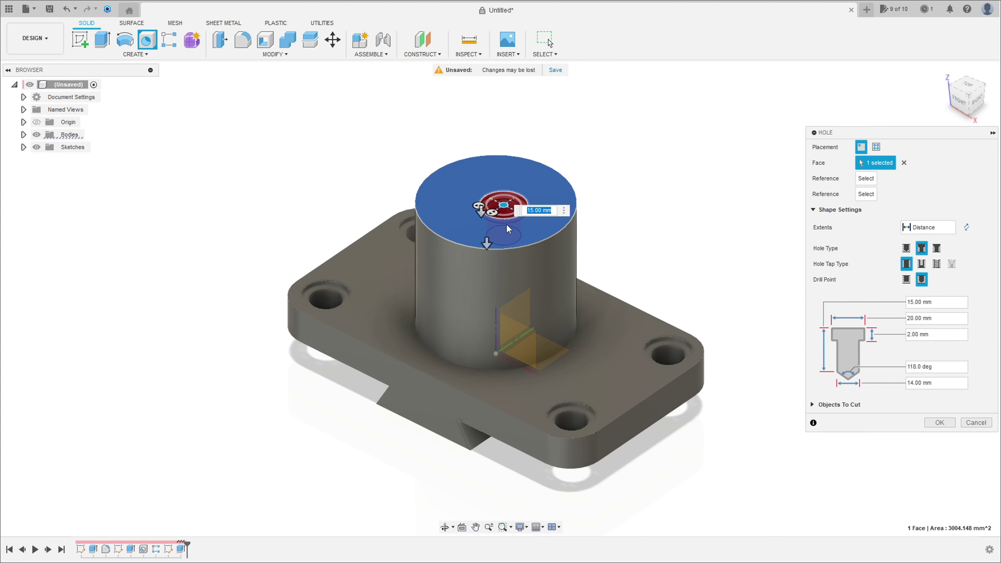
{"action": "left_click", "coordinate": [502, 204]}
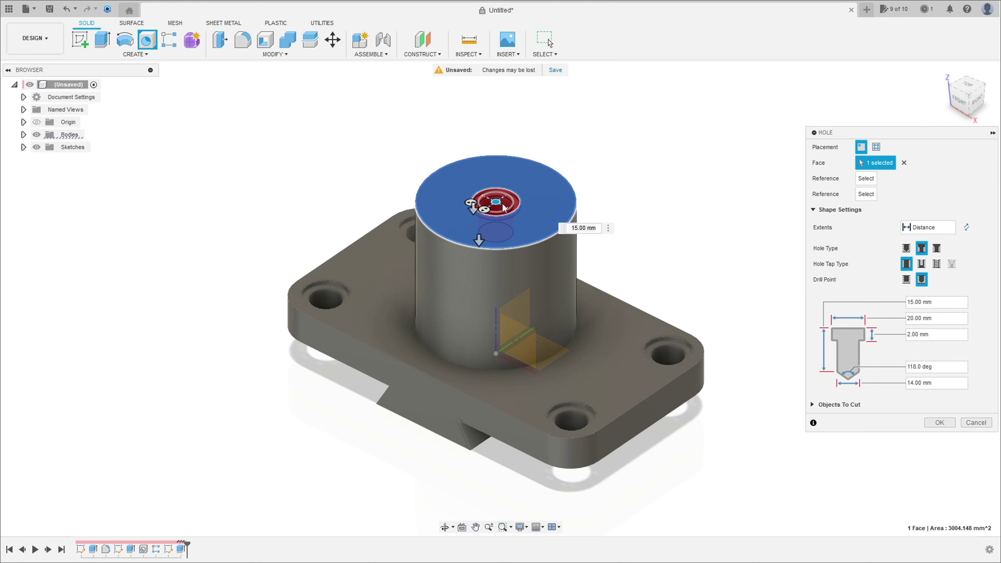
{"action": "middle_click_drag", "start_coordinate": [500, 201], "coordinate": [575, 253], "text": "shift"}
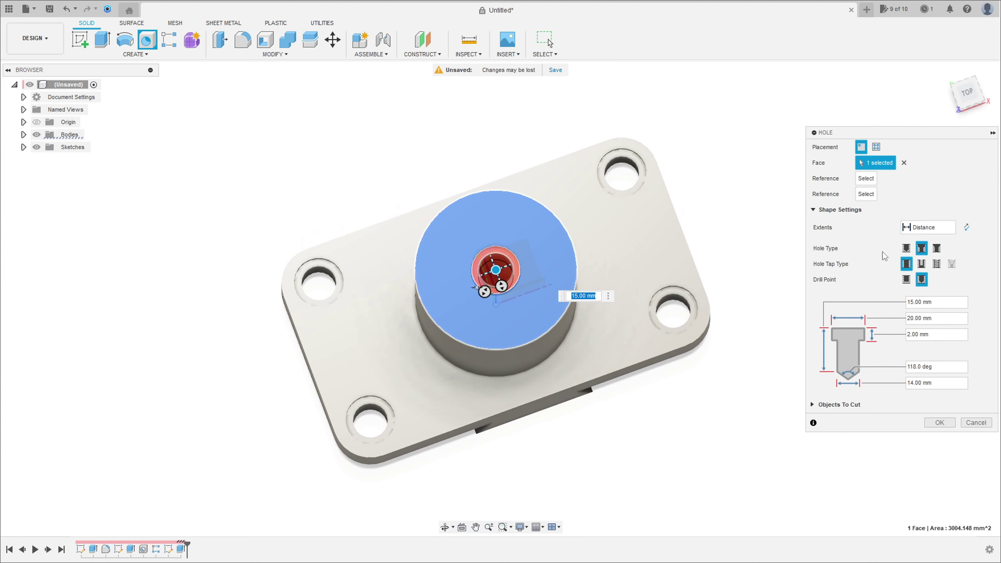
{"action": "left_click", "coordinate": [907, 248]}
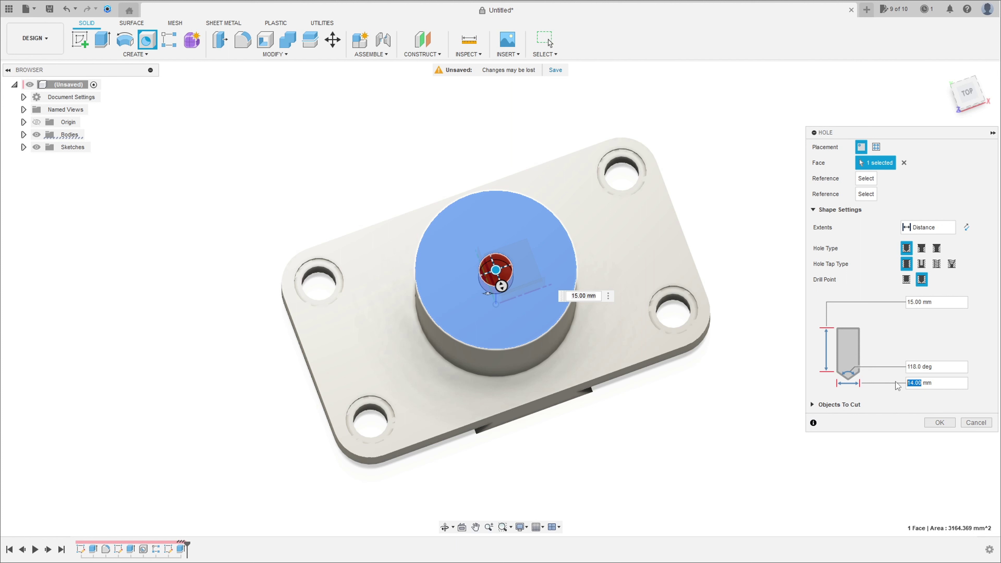
{"action": "type", "text": "45"}
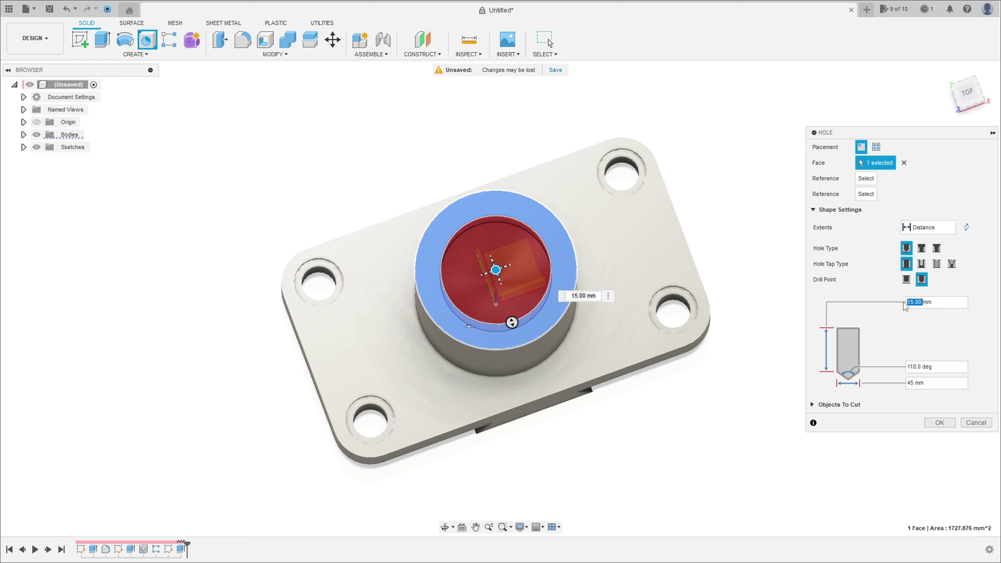
{"action": "key", "text": "Return"}
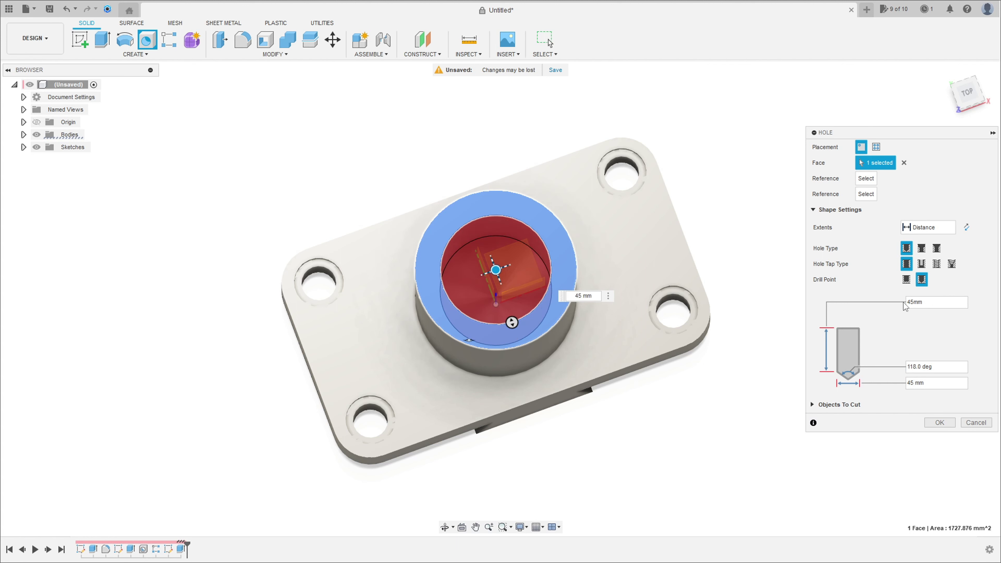
{"action": "left_click", "coordinate": [940, 422]}
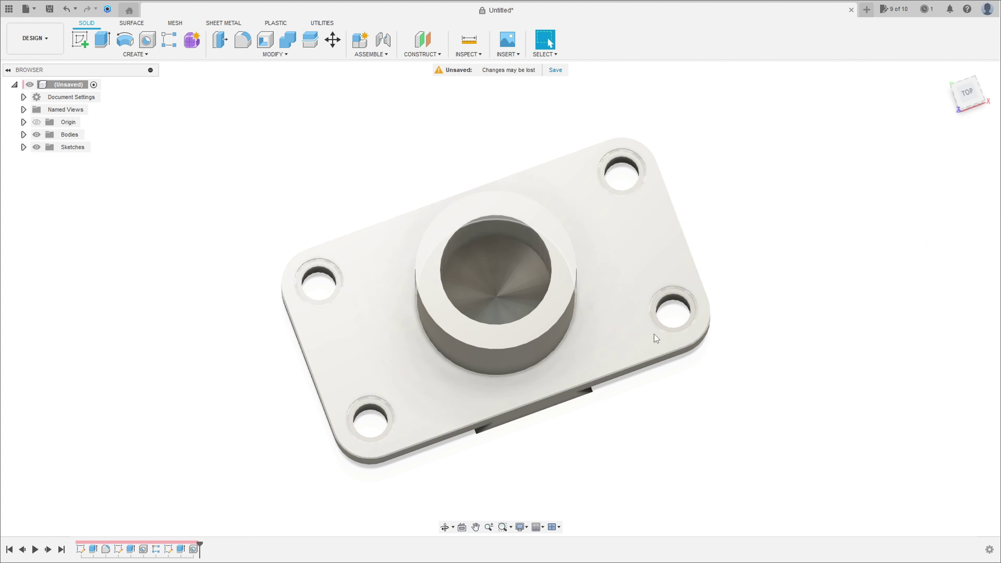
{"action": "mouse_move", "coordinate": [655, 334]}
{"action": "middle_mouse_down", "text": "shift"}
{"action": "mouse_move", "coordinate": [622, 285]}
{"action": "mouse_move", "coordinate": [830, 323]}
{"action": "mouse_move", "coordinate": [825, 315]}
{"action": "middle_mouse_up", "text": "shift"}
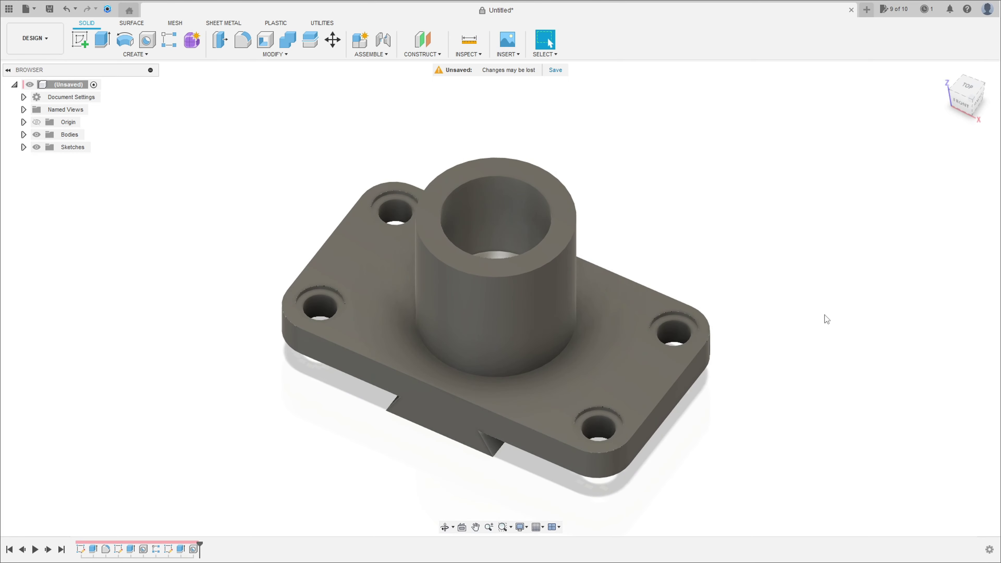
On the boss top, draw a vertical construction line and a 30 × 30 mm centre rectangle on it.
{"action": "left_click", "coordinate": [79, 39]}
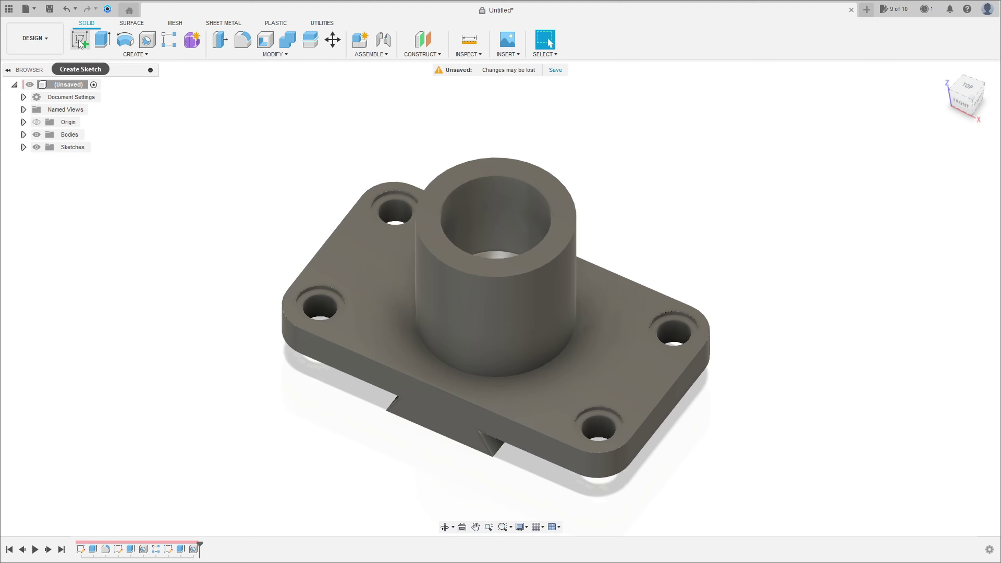
{"action": "left_click", "coordinate": [458, 258]}
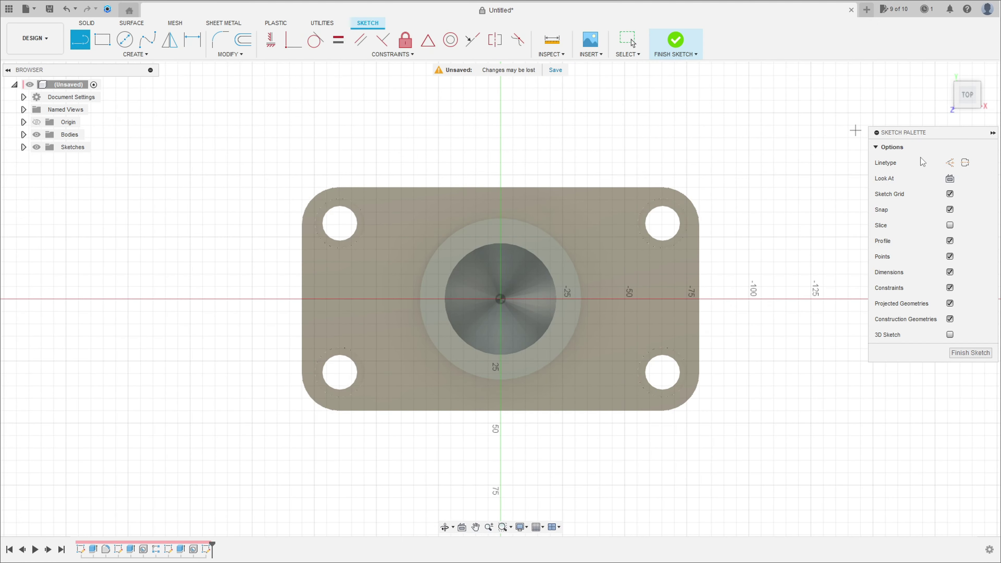
{"action": "left_click", "coordinate": [501, 299]}
{"action": "left_click", "coordinate": [501, 448]}
{"action": "key", "text": "Escape"}
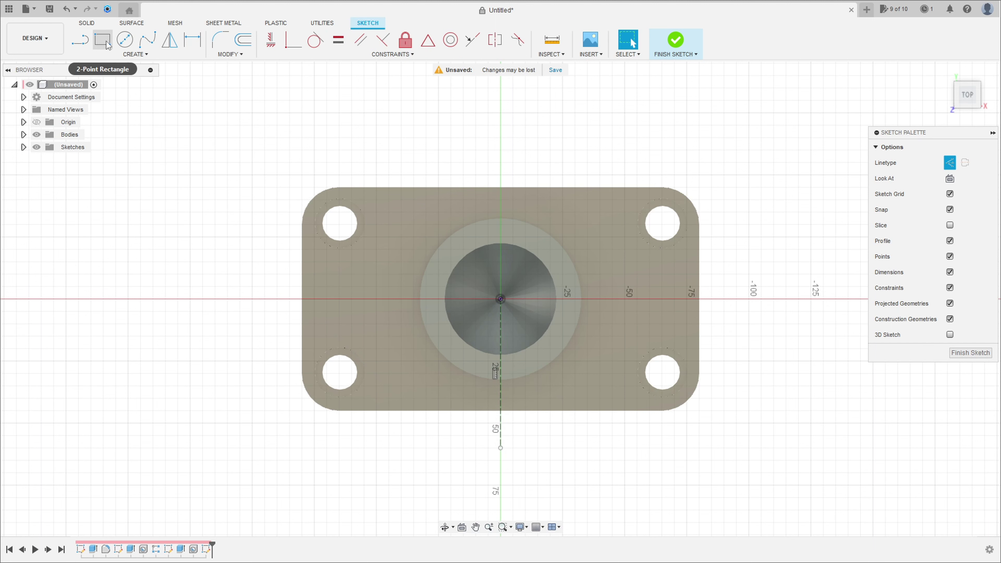
{"action": "left_click", "coordinate": [107, 45]}
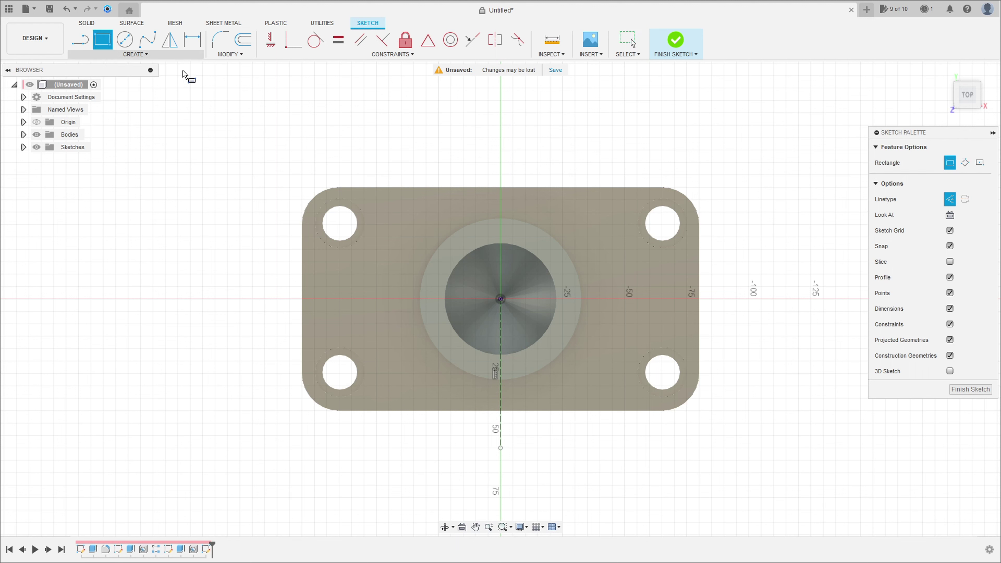
{"action": "left_click", "coordinate": [981, 163]}
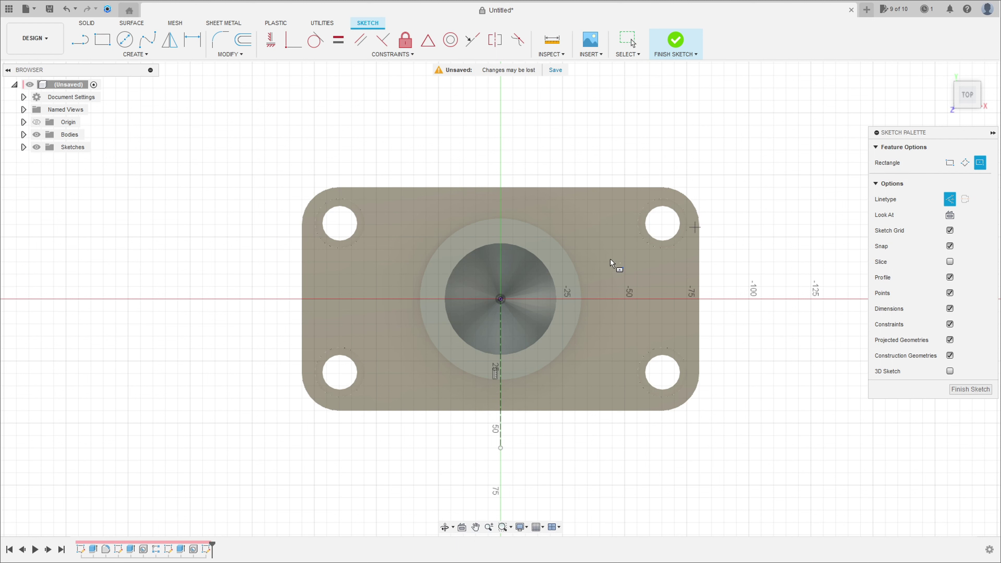
{"action": "left_click", "coordinate": [500, 362]}
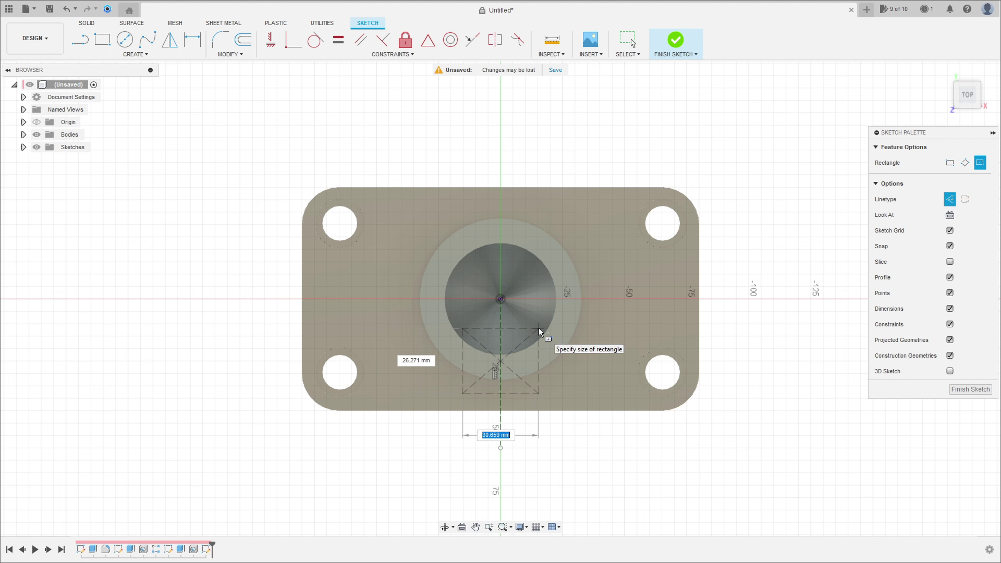
{"action": "type", "text": "30"}
{"action": "key", "text": "Tab"}
{"action": "type", "text": "30"}
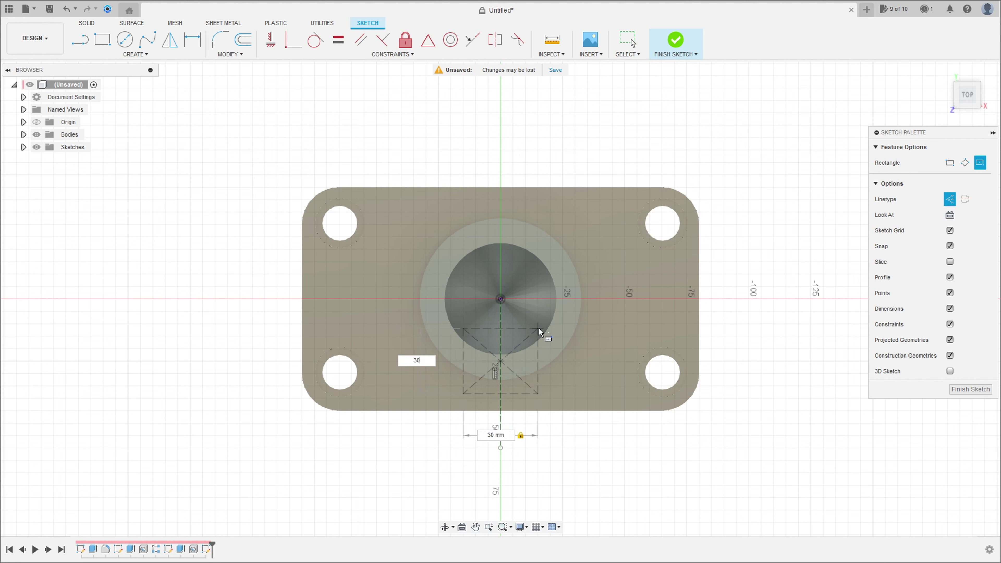
{"action": "key", "text": "Tab"}
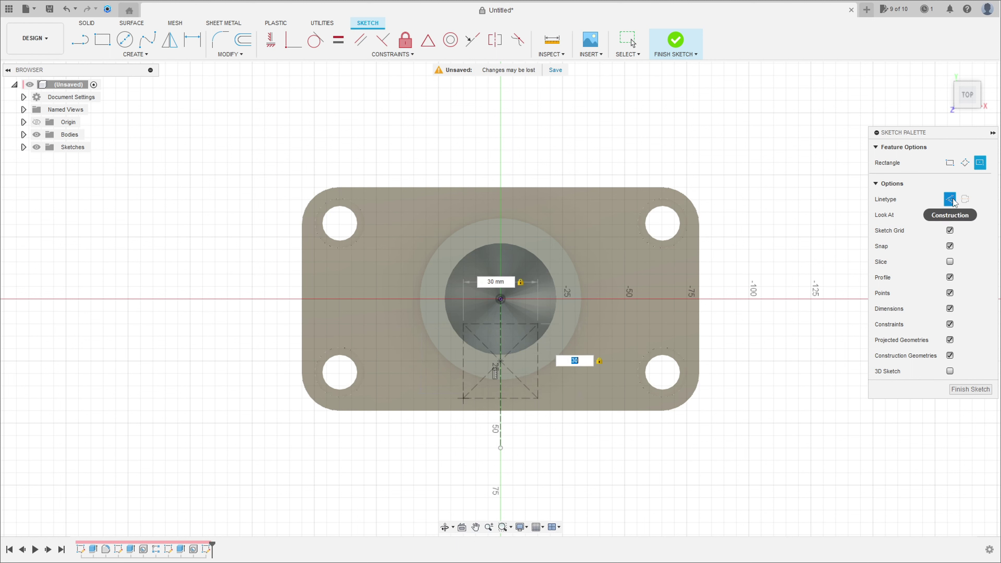
{"action": "left_click", "coordinate": [951, 200]}
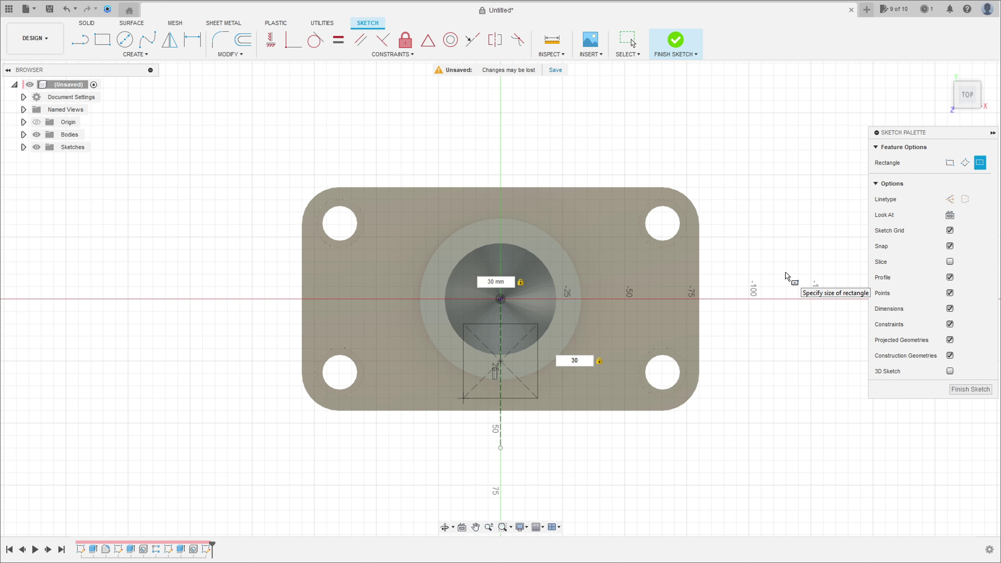
{"action": "key", "text": "Return"}
Dimension the square's top edge 10 mm from the bore centre.
{"action": "scroll", "coordinate": [457, 298], "scroll_direction": "up", "scroll_amount": 2}
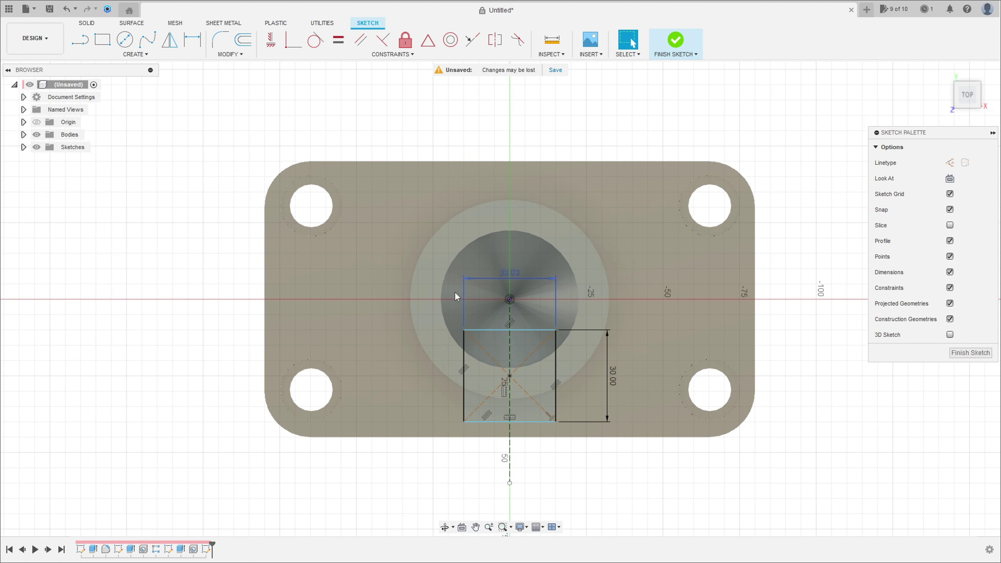
{"action": "left_click", "coordinate": [195, 49]}
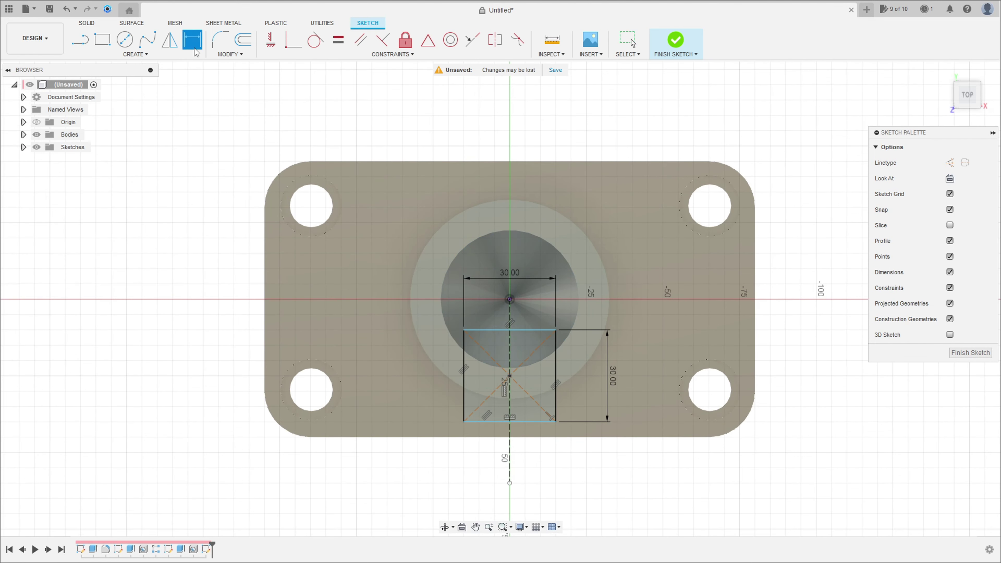
{"action": "left_click", "coordinate": [526, 331]}
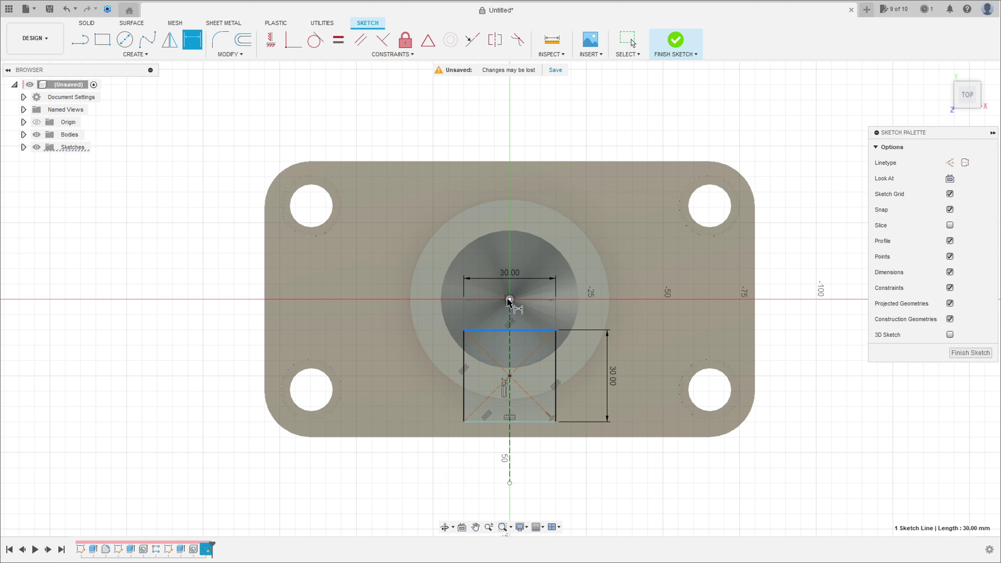
{"action": "key", "text": "Escape"}
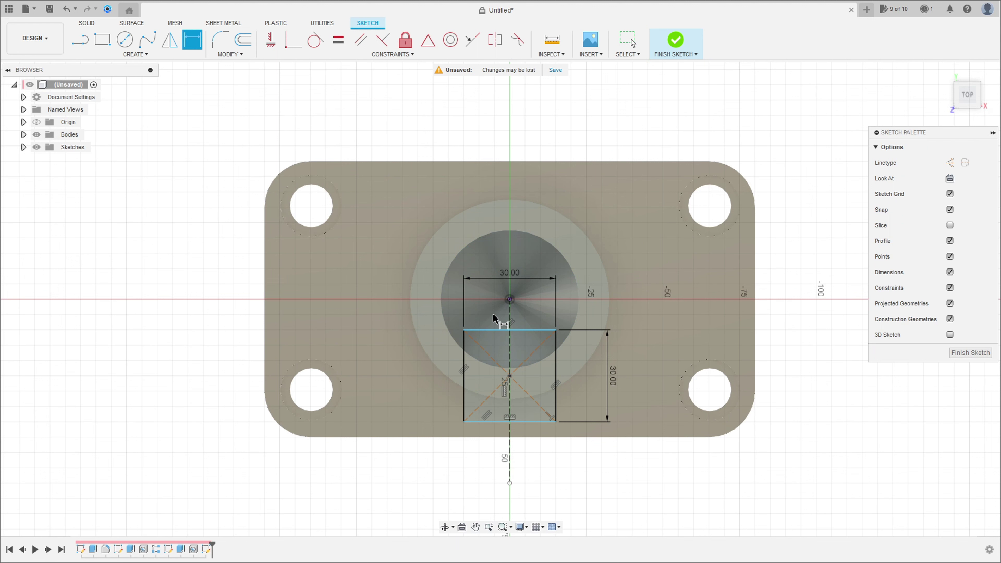
{"action": "left_click", "coordinate": [509, 331]}
{"action": "left_click", "coordinate": [510, 299]}
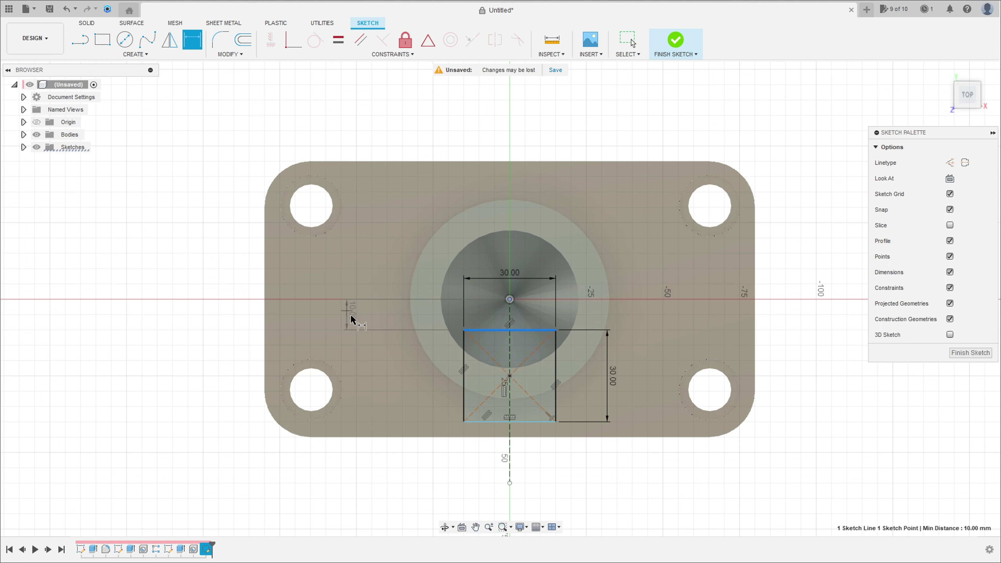
{"action": "left_click", "coordinate": [358, 313]}
{"action": "key", "text": "Return"}
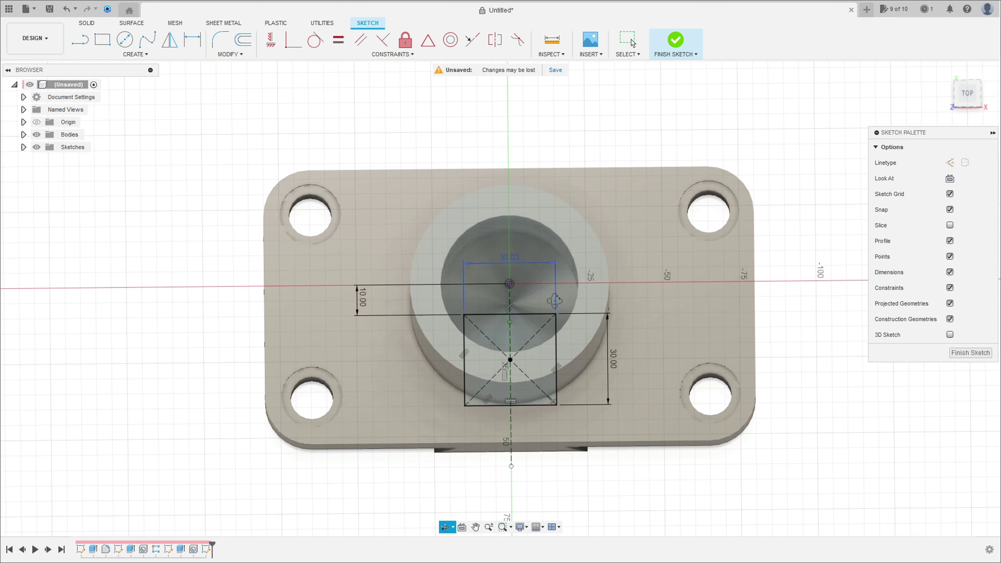
{"action": "middle_click_drag", "start_coordinate": [517, 309], "coordinate": [572, 252], "text": "shift"}
Extrude-cut the square's profile crossing the boss wall 30 mm down.
{"action": "left_click", "coordinate": [663, 50]}
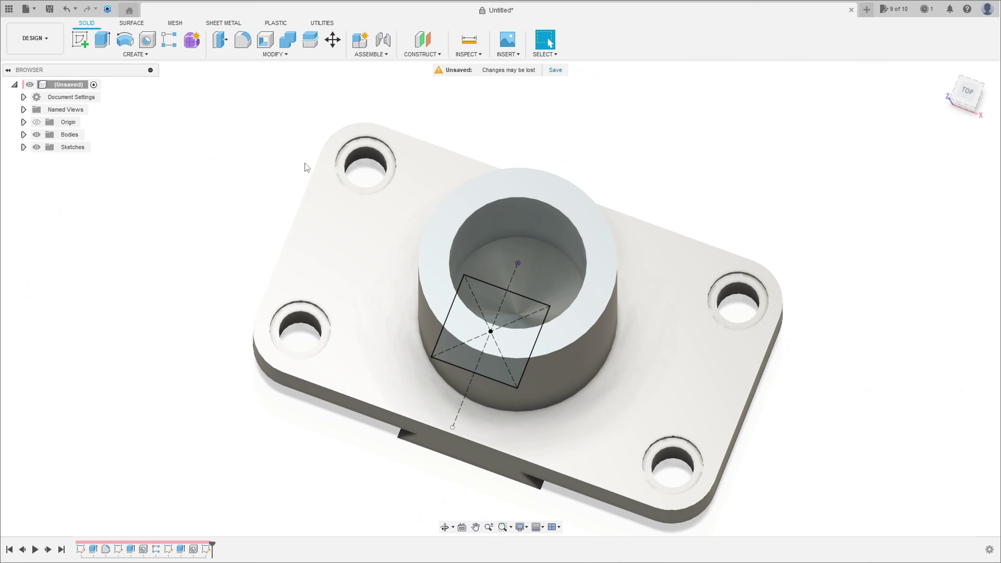
{"action": "left_click", "coordinate": [107, 47]}
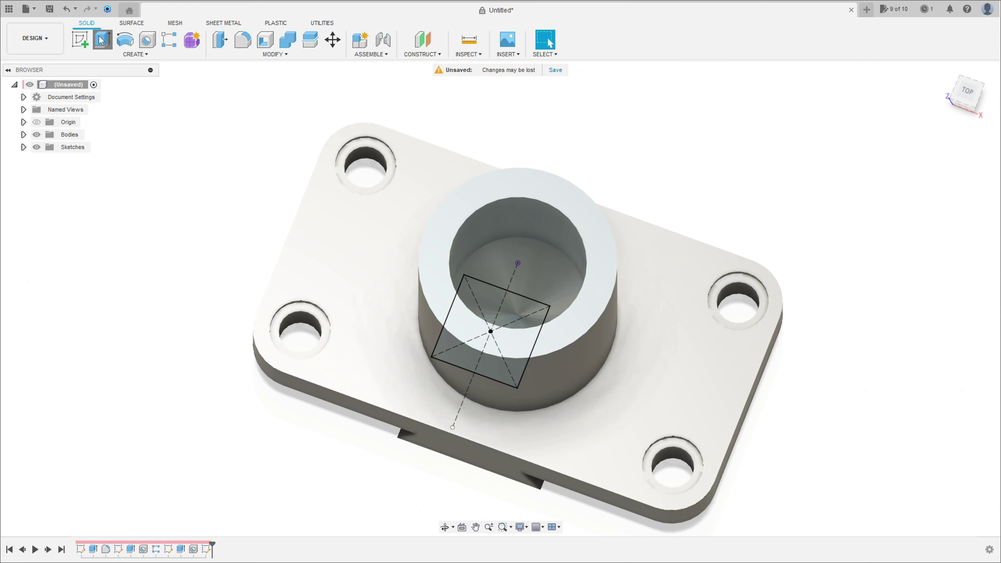
{"action": "left_click", "coordinate": [464, 327]}
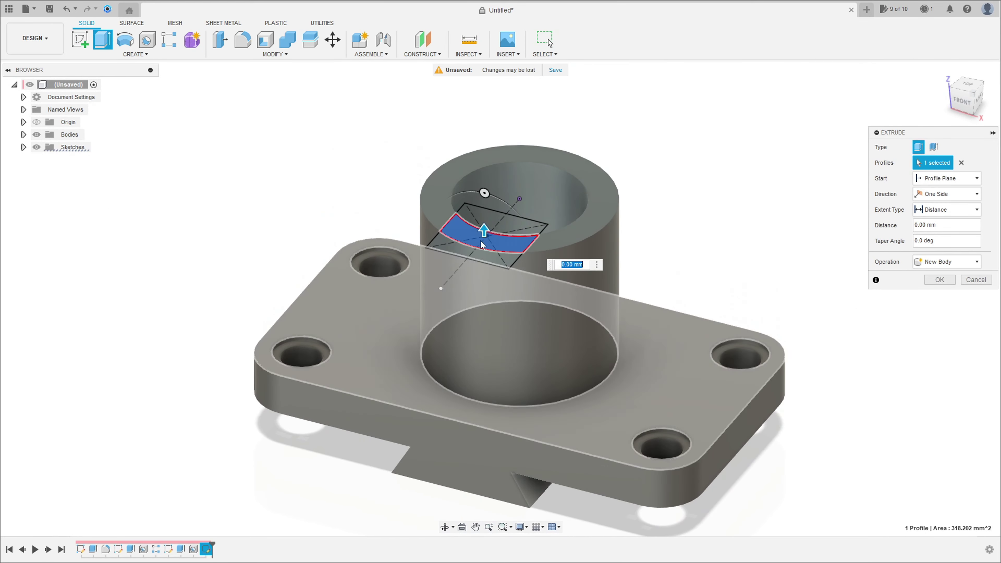
{"action": "left_click_drag", "start_coordinate": [481, 232], "coordinate": [478, 306]}
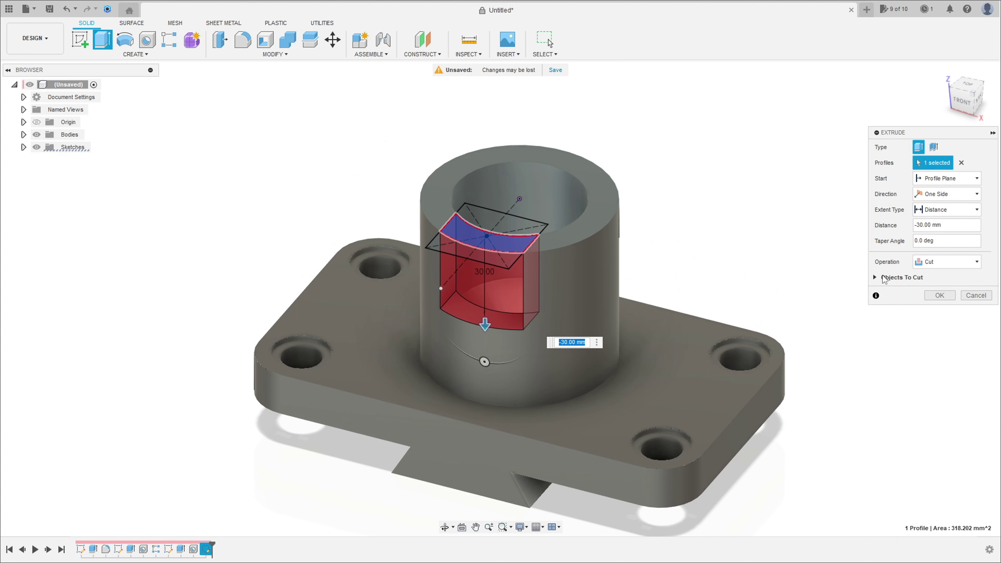
{"action": "left_click", "coordinate": [938, 298]}
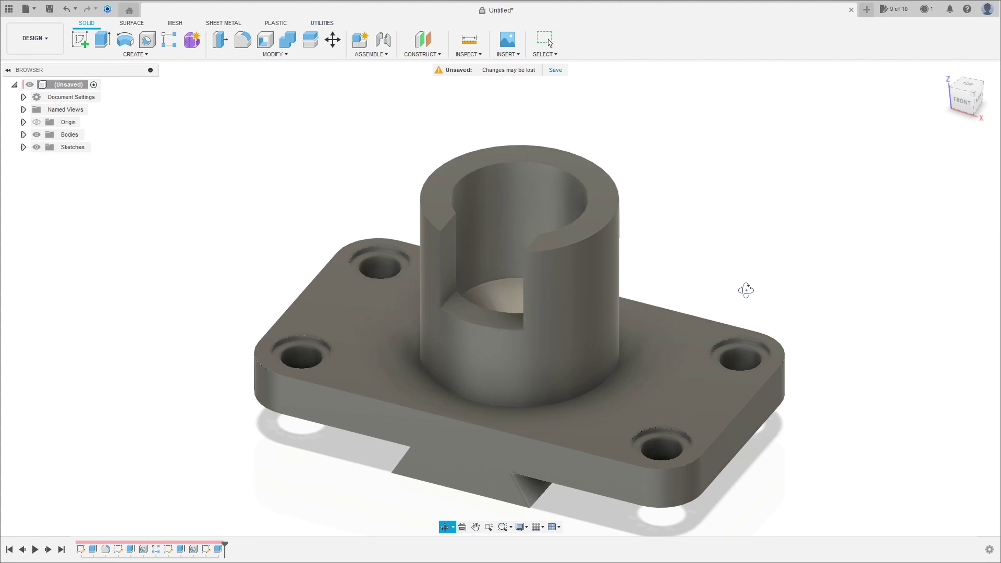
{"action": "mouse_move", "coordinate": [748, 288]}
{"action": "middle_mouse_down", "text": "shift"}
{"action": "mouse_move", "coordinate": [751, 326]}
{"action": "mouse_move", "coordinate": [745, 300]}
{"action": "middle_mouse_up", "text": "shift"}
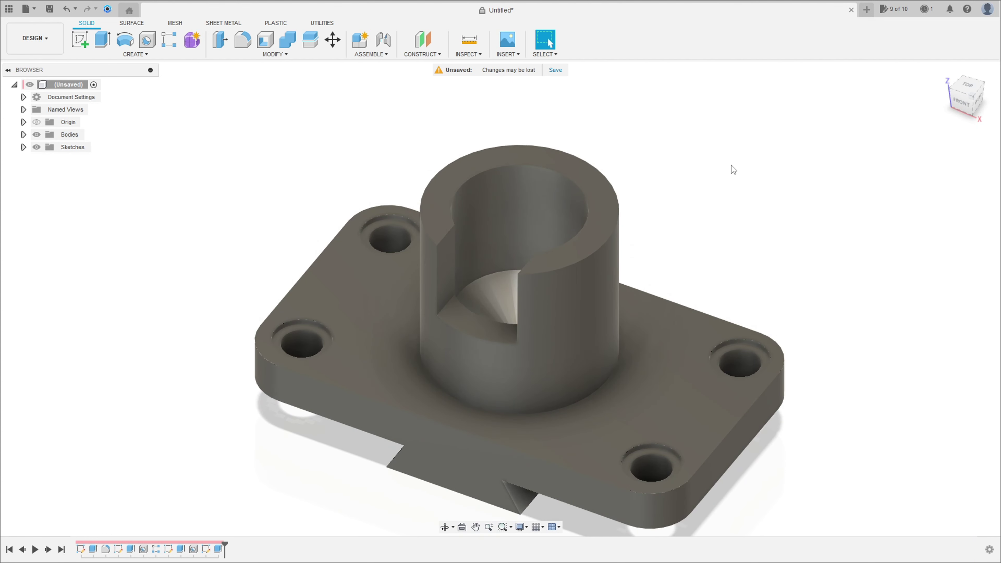
Offset a new construction plane -50 mm from the XZ plane.
{"action": "left_click", "coordinate": [439, 54]}
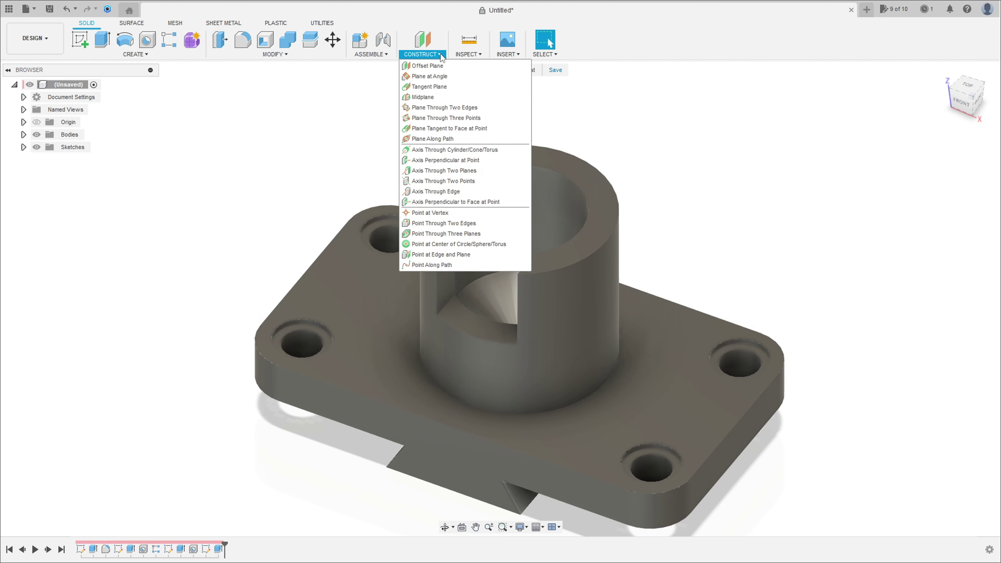
{"action": "left_click", "coordinate": [427, 66]}
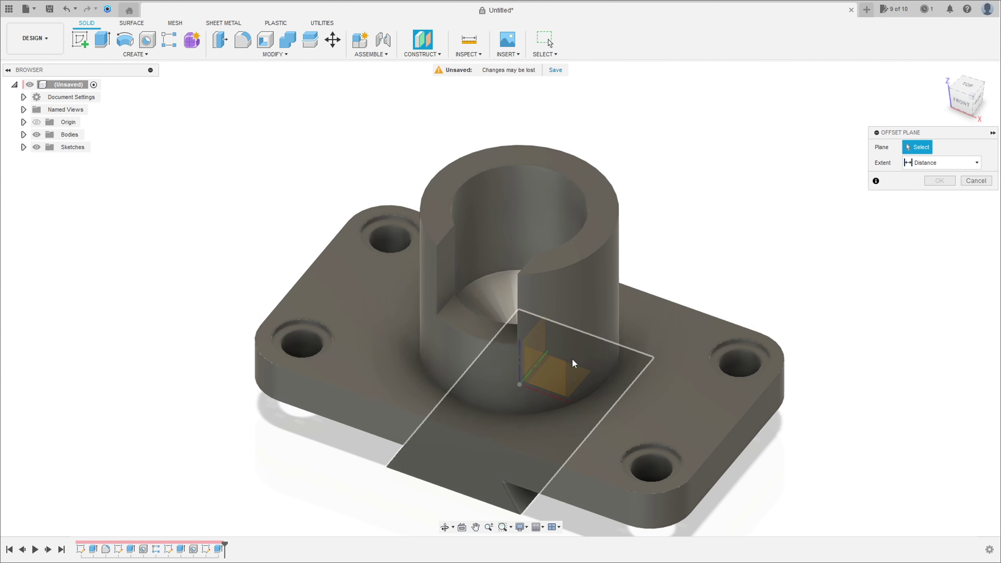
{"action": "left_click", "coordinate": [560, 378]}
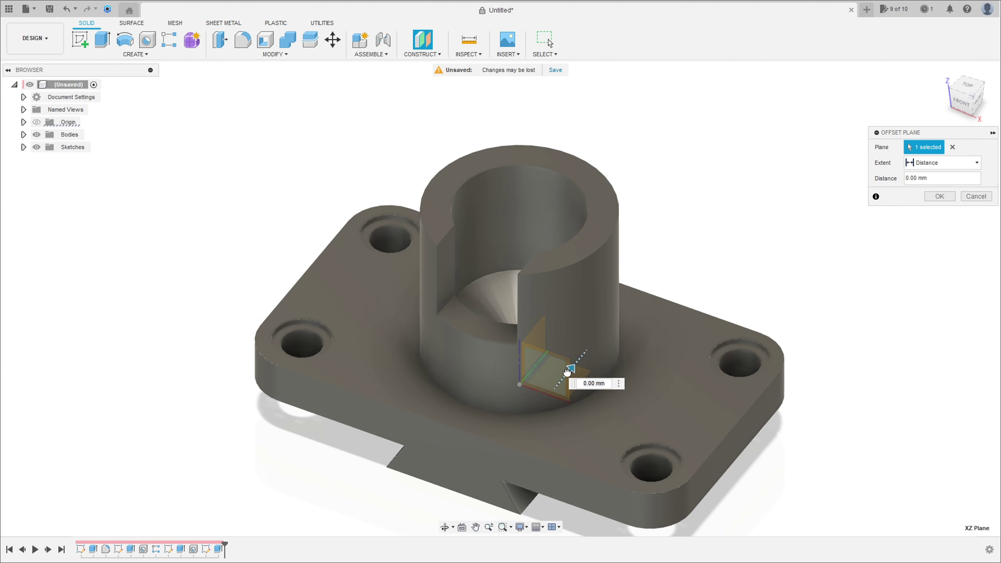
{"action": "left_click_drag", "start_coordinate": [567, 372], "coordinate": [489, 446]}
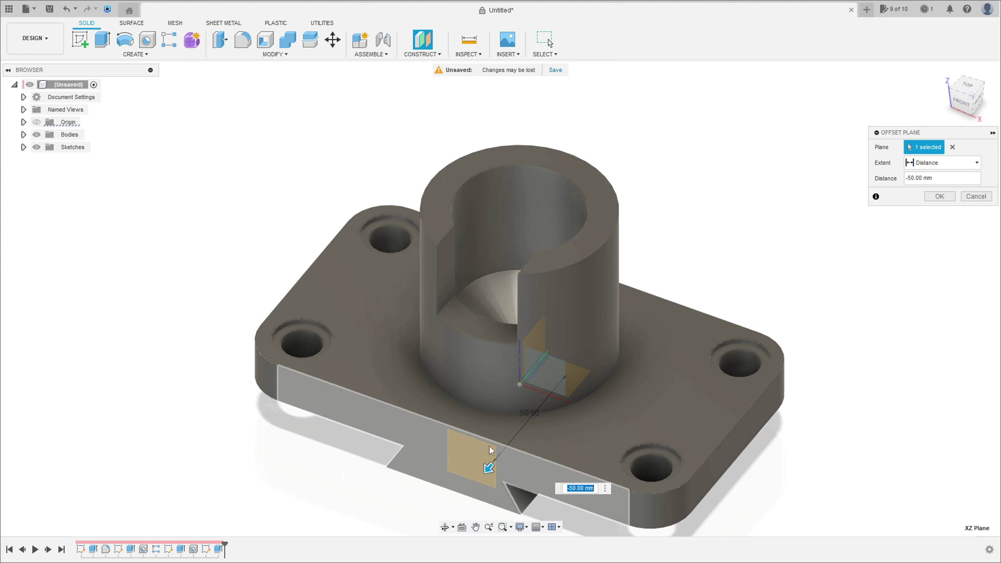
{"action": "left_click", "coordinate": [941, 197]}
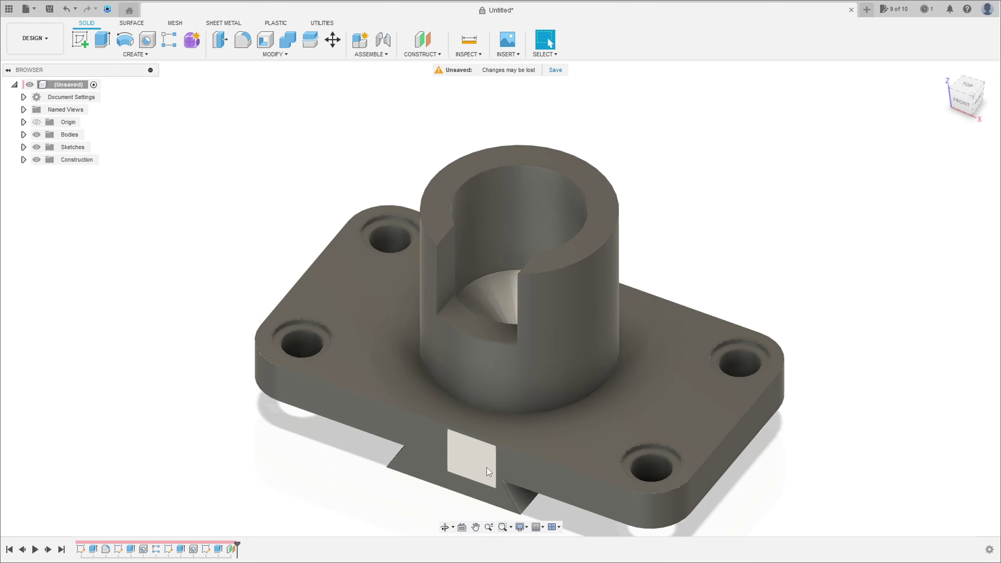
Start a sketch on the offset plane and project the slot's inner face into it.
{"action": "left_click", "coordinate": [76, 39]}
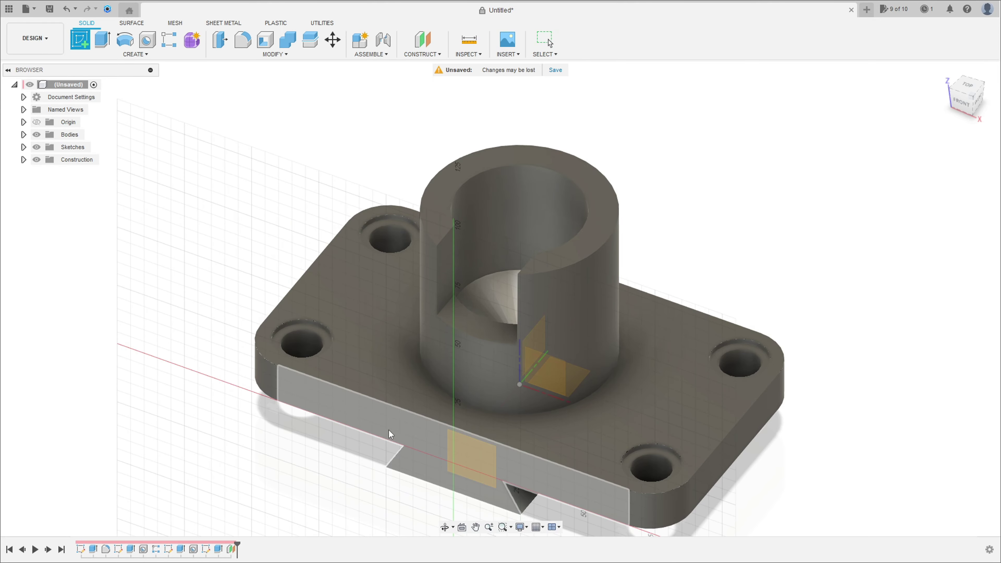
{"action": "left_click", "coordinate": [480, 447]}
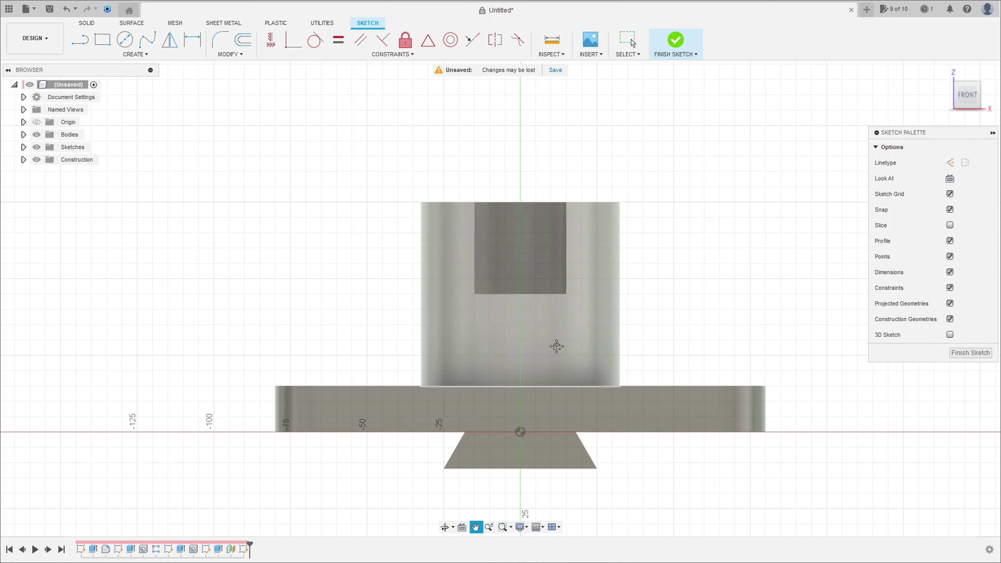
{"action": "left_click", "coordinate": [133, 56]}
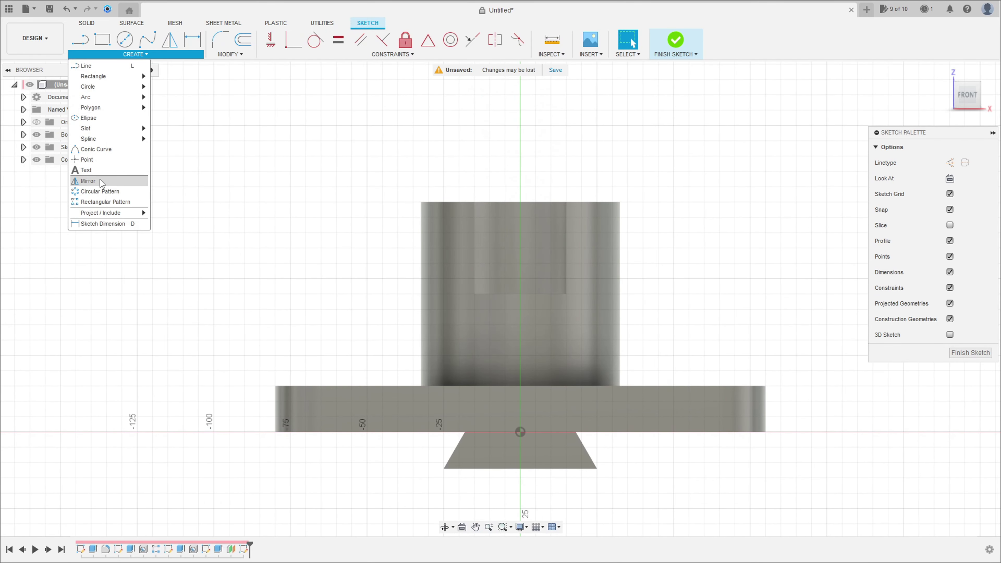
{"action": "mouse_move", "coordinate": [110, 213]}
{"action": "left_click", "coordinate": [169, 213]}
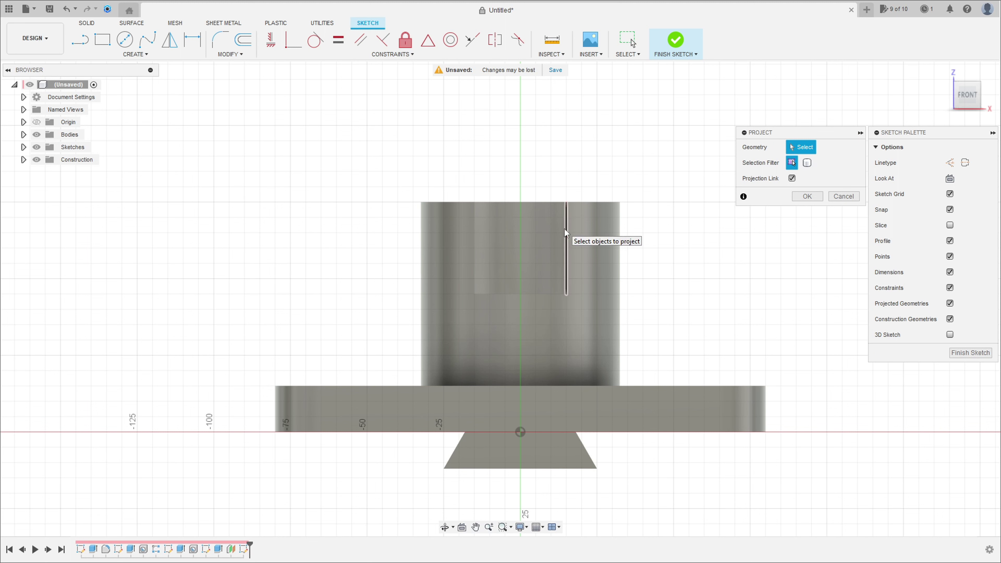
{"action": "left_click", "coordinate": [552, 233]}
{"action": "left_click", "coordinate": [813, 200]}
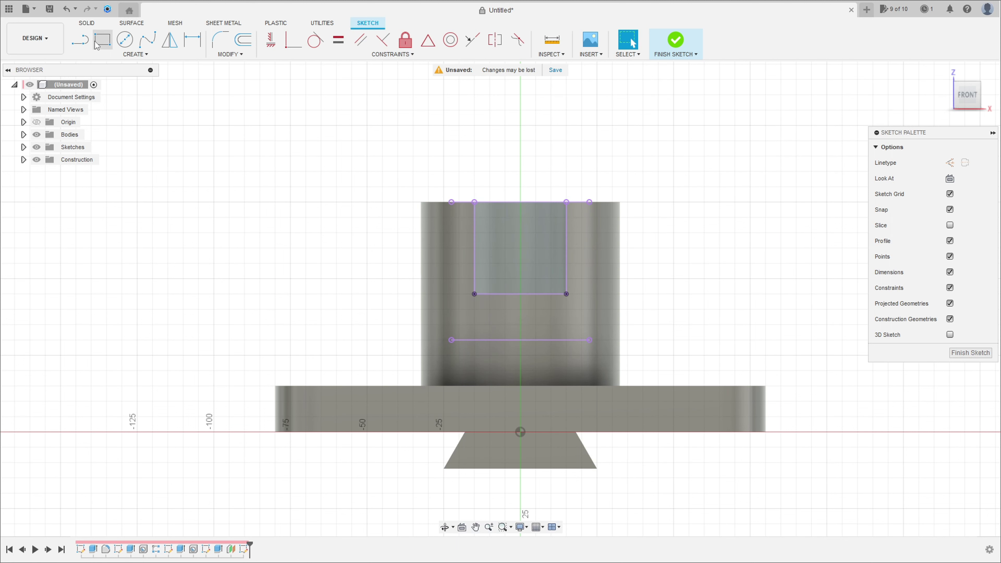
Draw 12 × 30 mm rectangles on the left and right of the projected slot, then finish the sketch.
{"action": "left_click", "coordinate": [80, 45]}
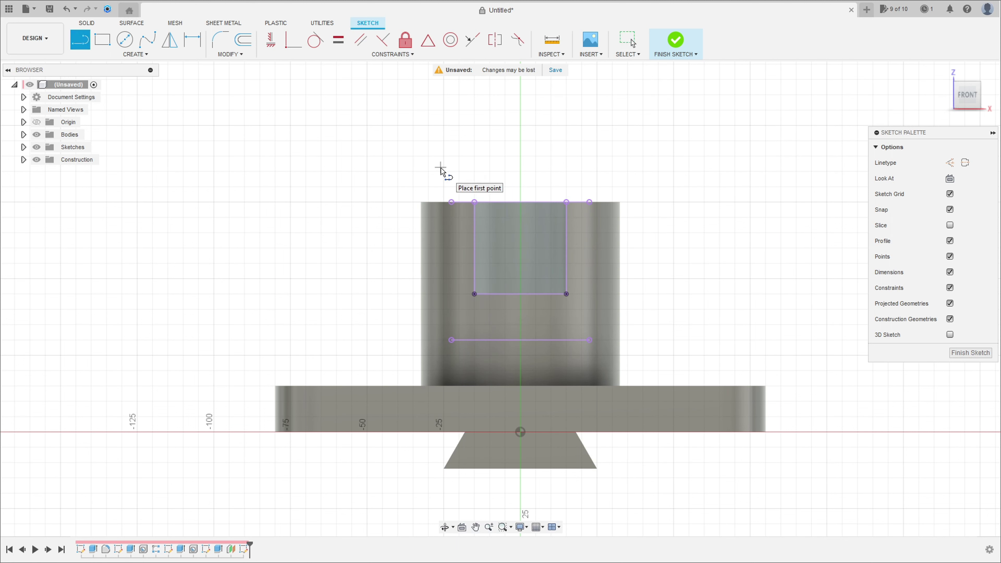
{"action": "left_click", "coordinate": [475, 203]}
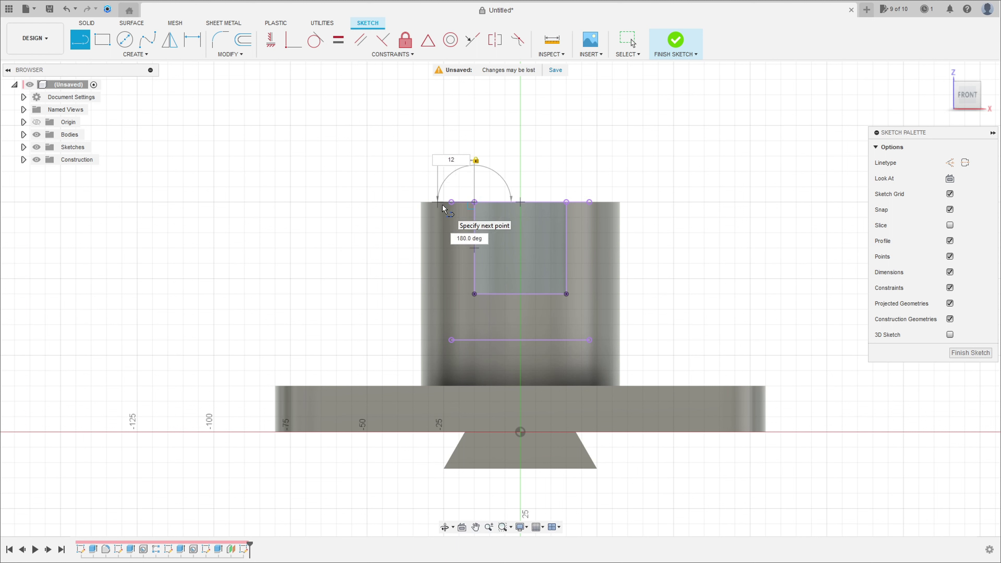
{"action": "key", "text": "Return"}
{"action": "type", "text": "30"}
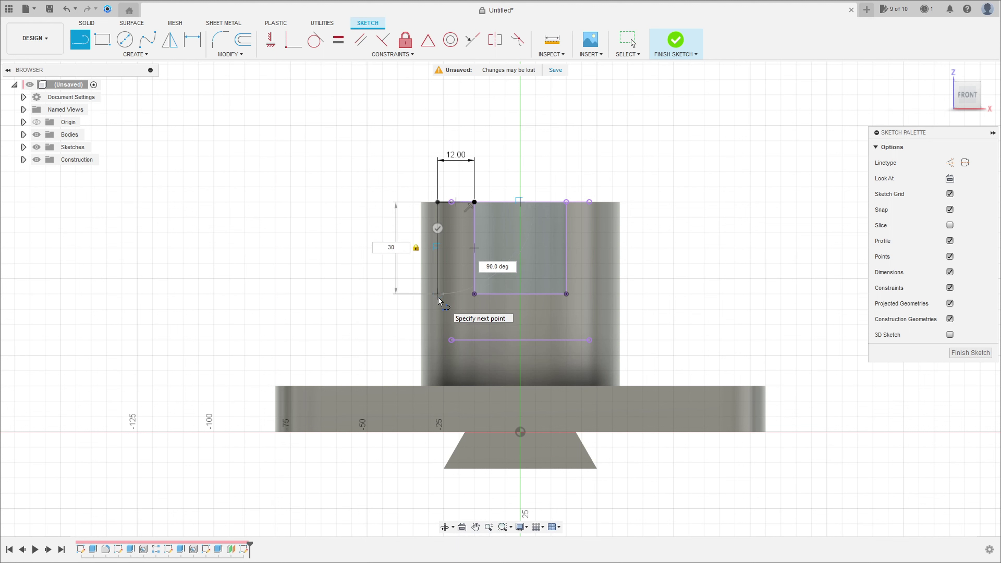
{"action": "key", "text": "Return"}
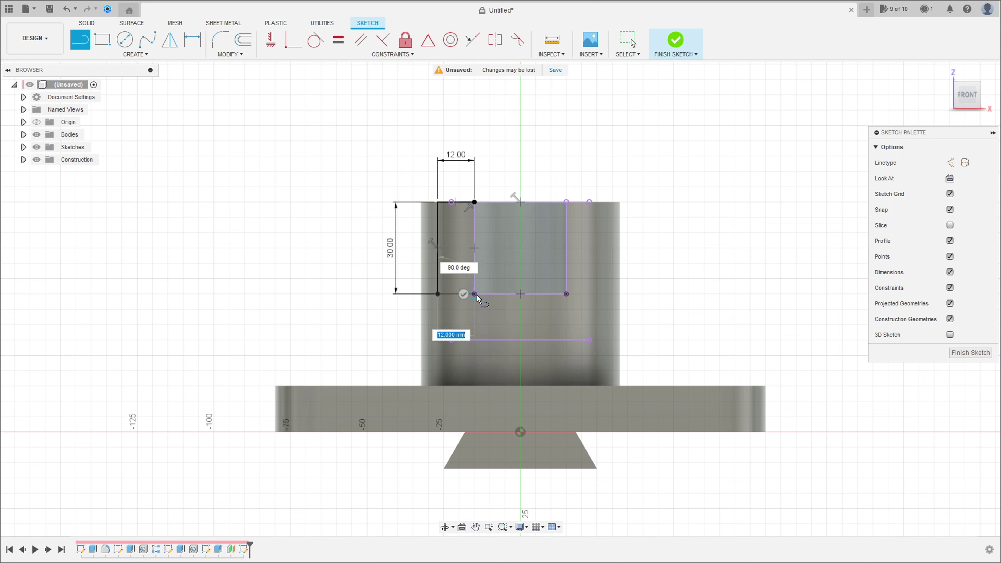
{"action": "left_click", "coordinate": [476, 295]}
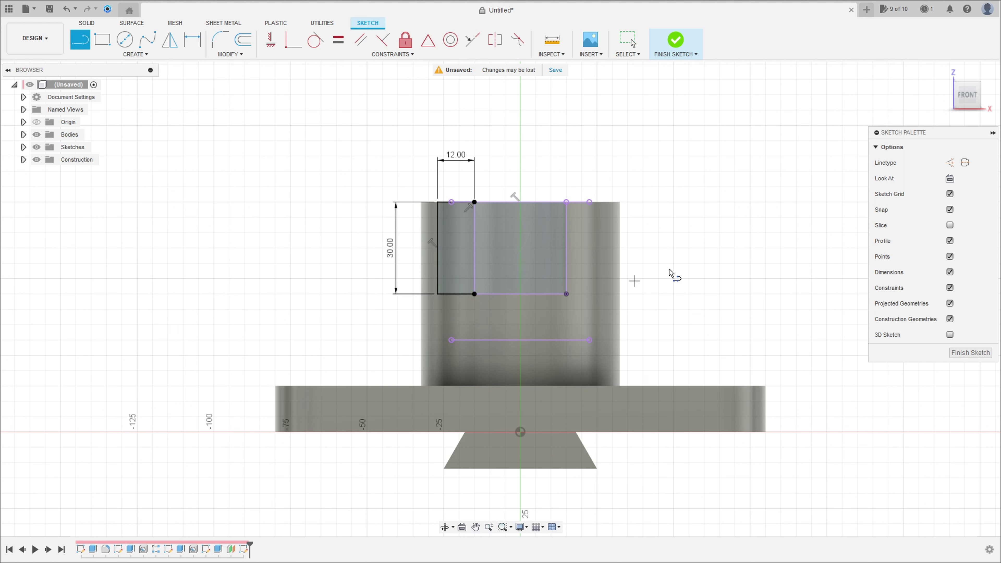
{"action": "left_click", "coordinate": [567, 202]}
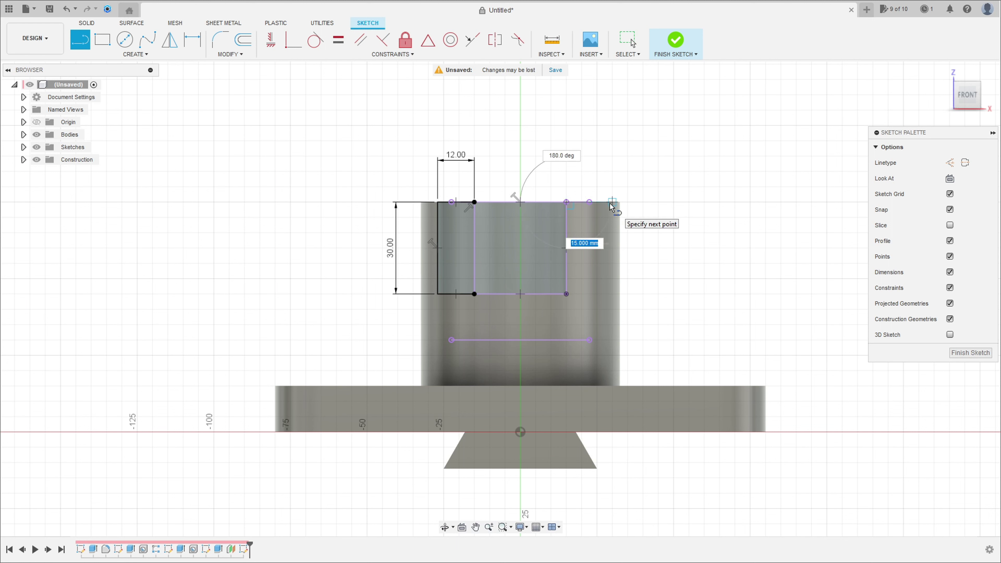
{"action": "key", "text": "Return"}
{"action": "type", "text": "30"}
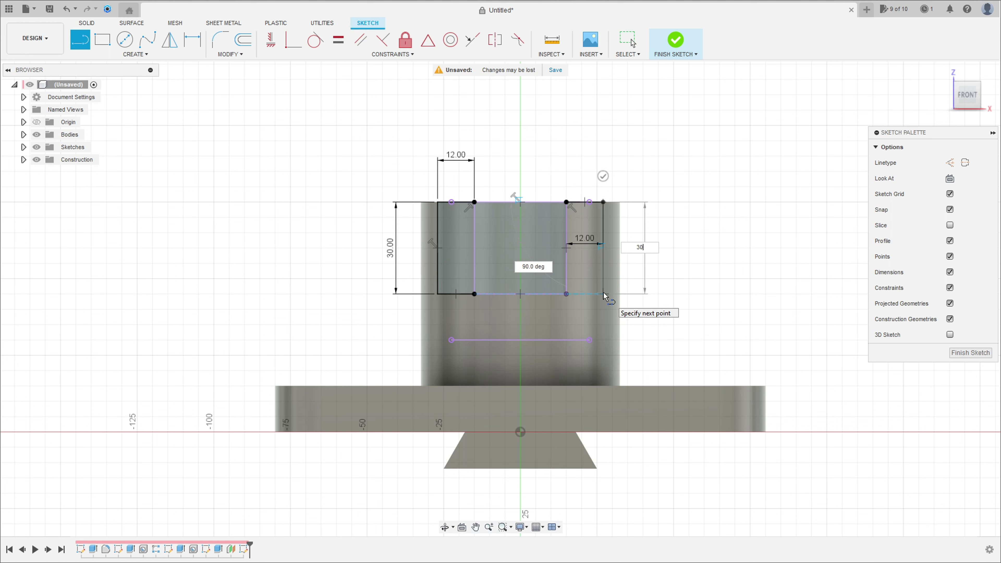
{"action": "key", "text": "Return"}
{"action": "left_click", "coordinate": [566, 297]}
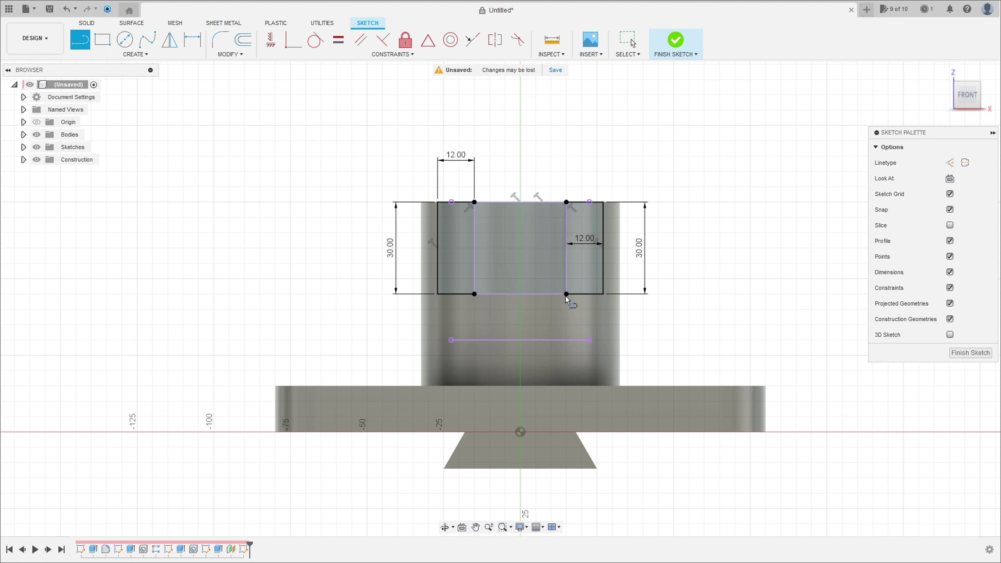
{"action": "left_click", "coordinate": [676, 39]}
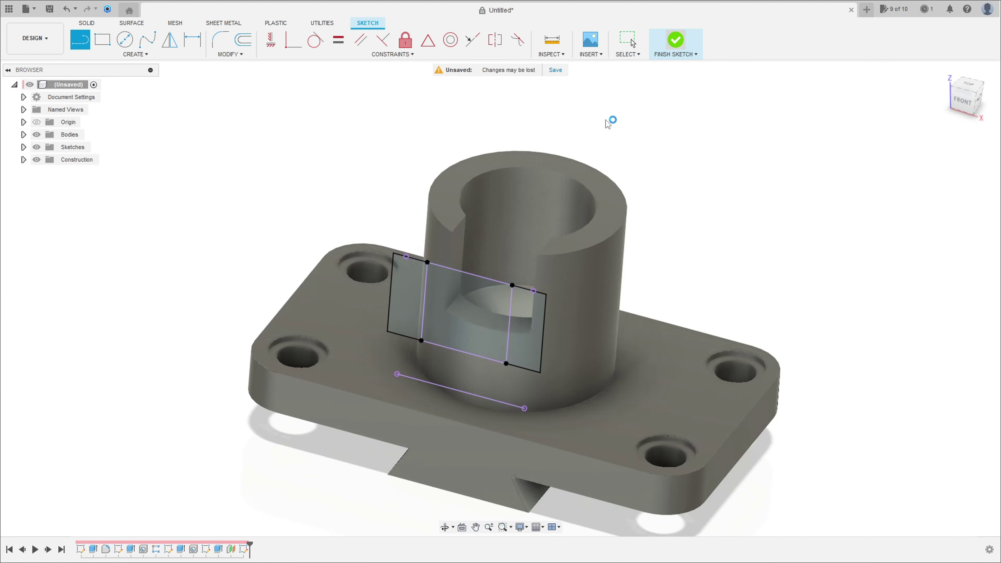
Extrude both rectangles to the cylinder with Extend To Adjacent Faces, joining them as tabs.
{"action": "left_click", "coordinate": [103, 39]}
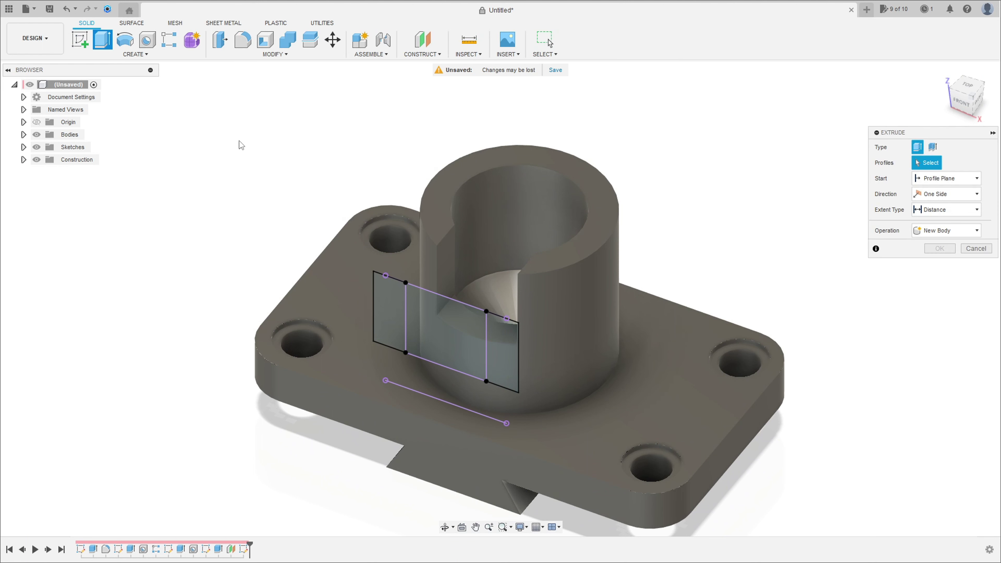
{"action": "left_click", "coordinate": [388, 316]}
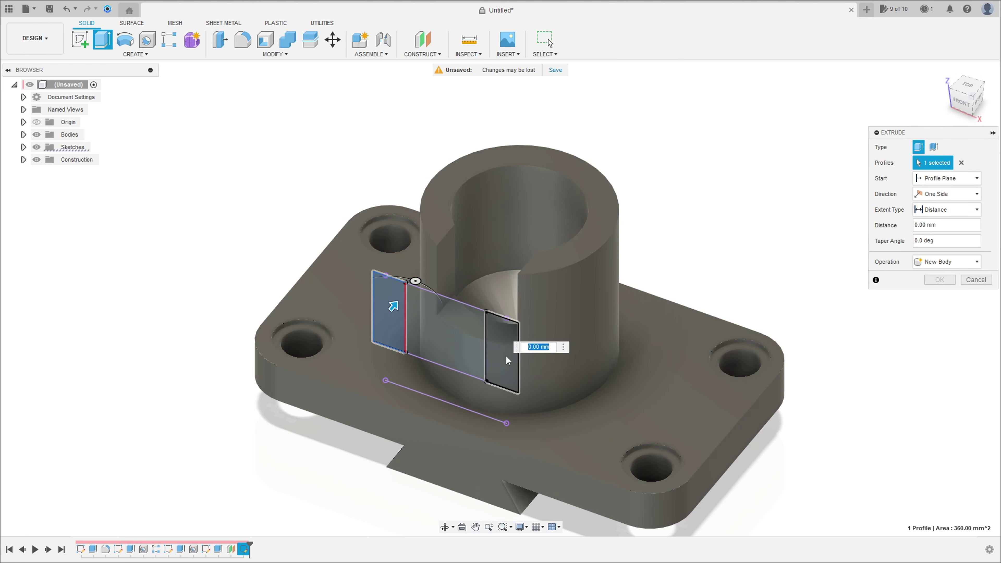
{"action": "left_click", "coordinate": [505, 347]}
{"action": "left_click_drag", "start_coordinate": [509, 348], "coordinate": [530, 320]}
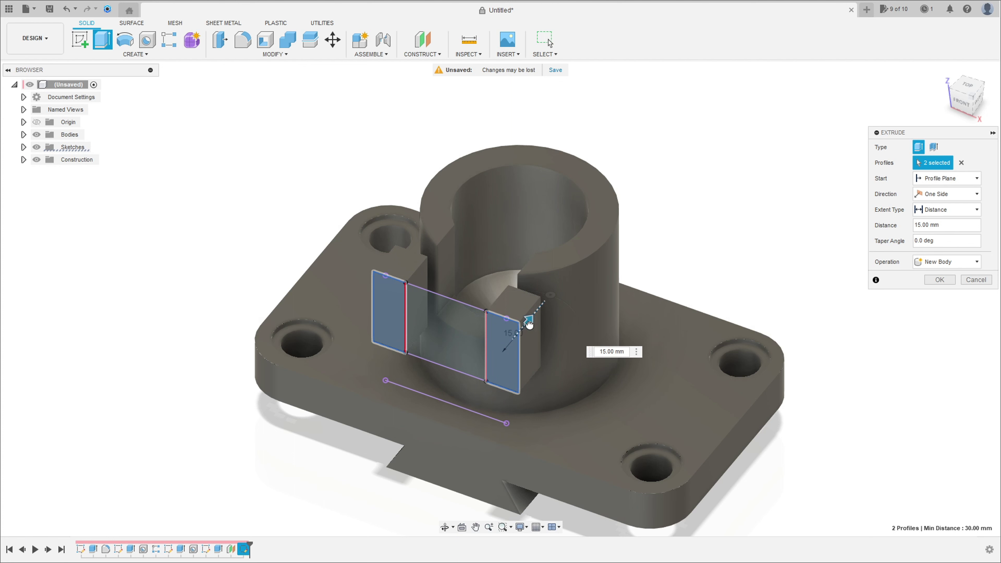
{"action": "left_click", "coordinate": [936, 215]}
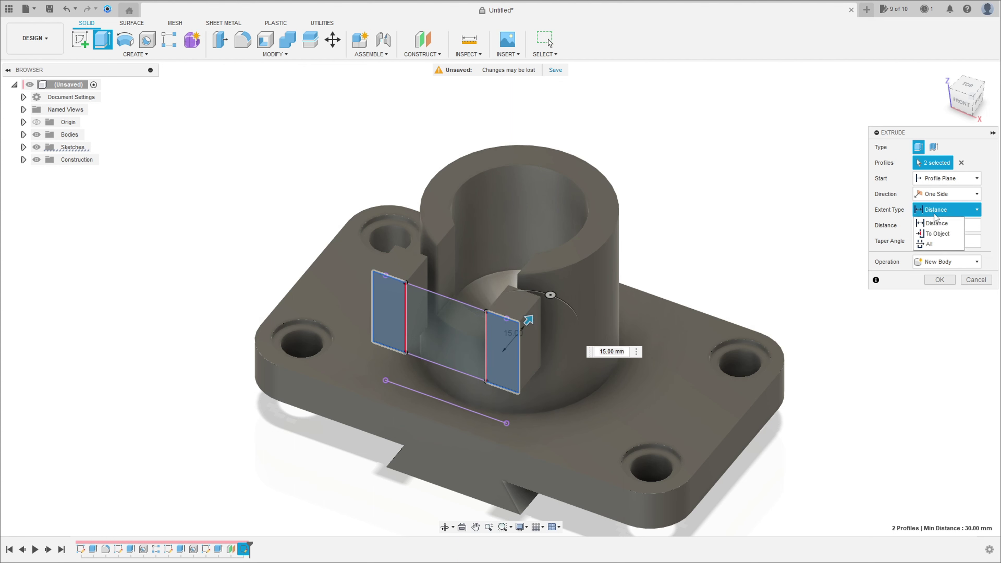
{"action": "left_click", "coordinate": [941, 232]}
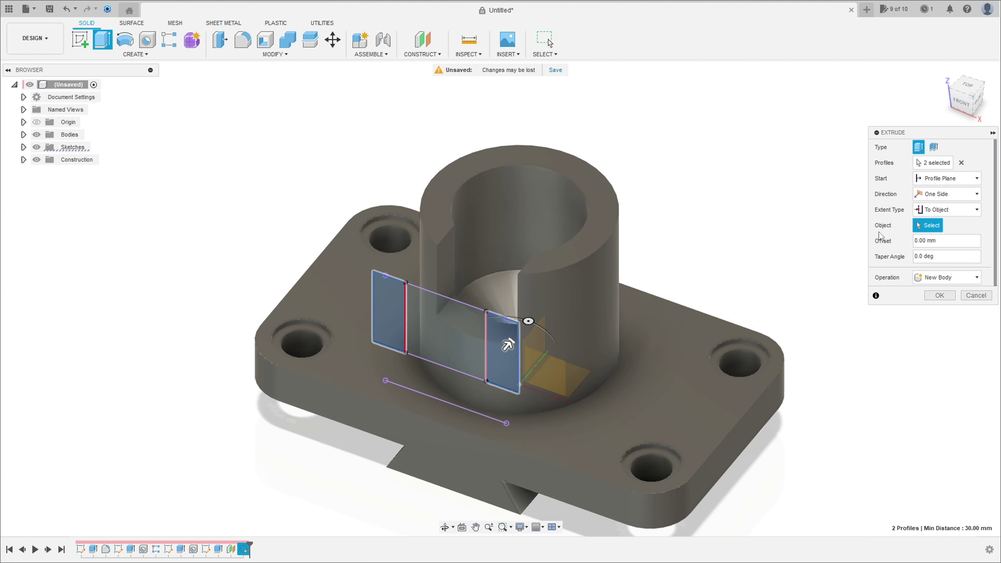
{"action": "left_click", "coordinate": [556, 291]}
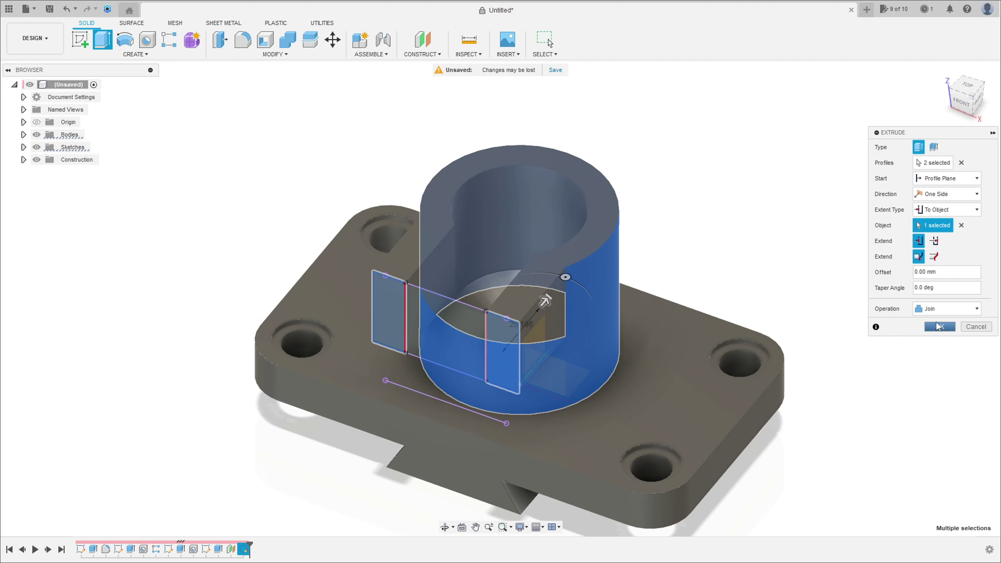
{"action": "left_click", "coordinate": [934, 257]}
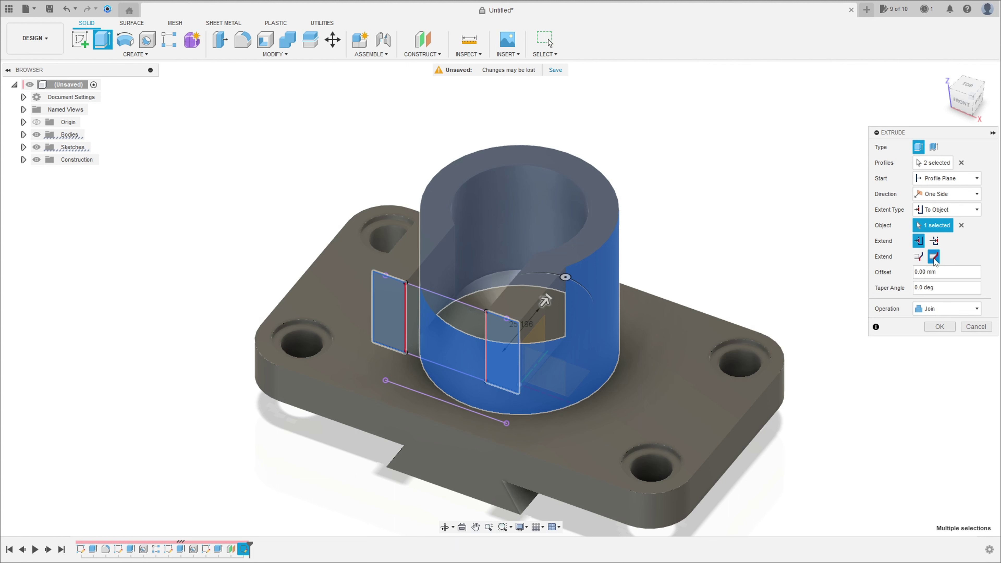
{"action": "left_click", "coordinate": [940, 327]}
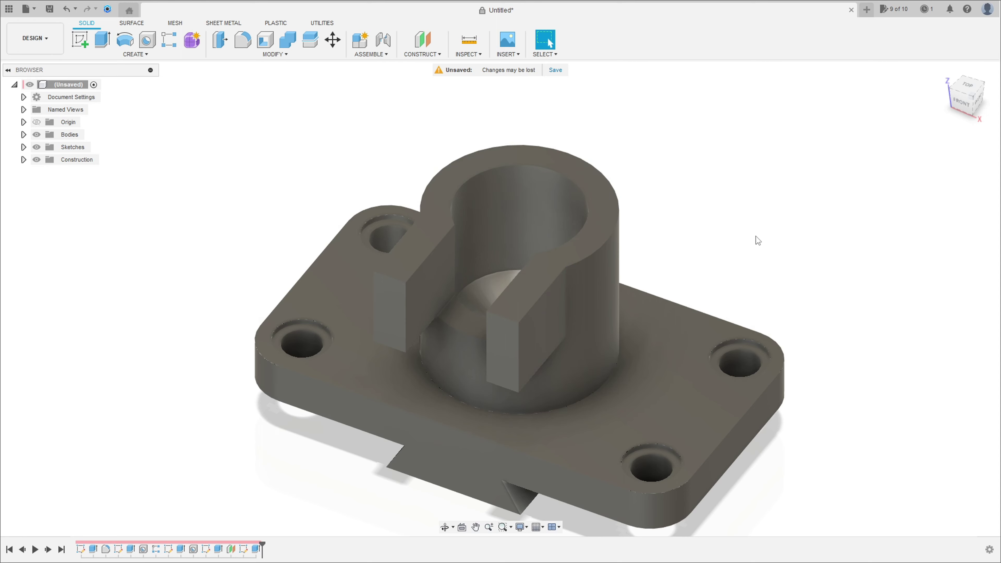
{"action": "middle_click_drag", "start_coordinate": [756, 237], "coordinate": [843, 223], "text": "shift"}
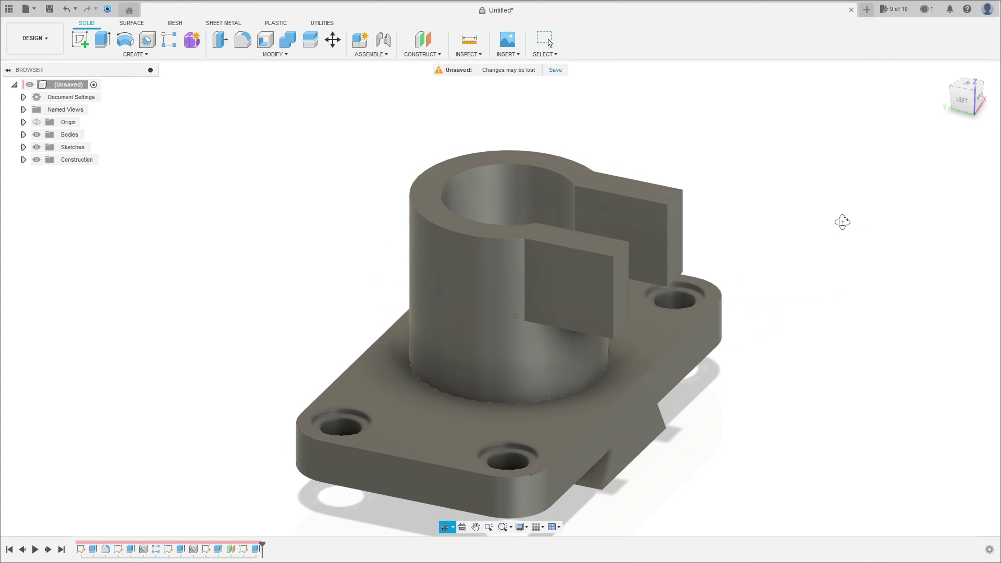
Apply full round fillets to both tabs' end faces as separate selection sets.
{"action": "key", "text": "Escape"}
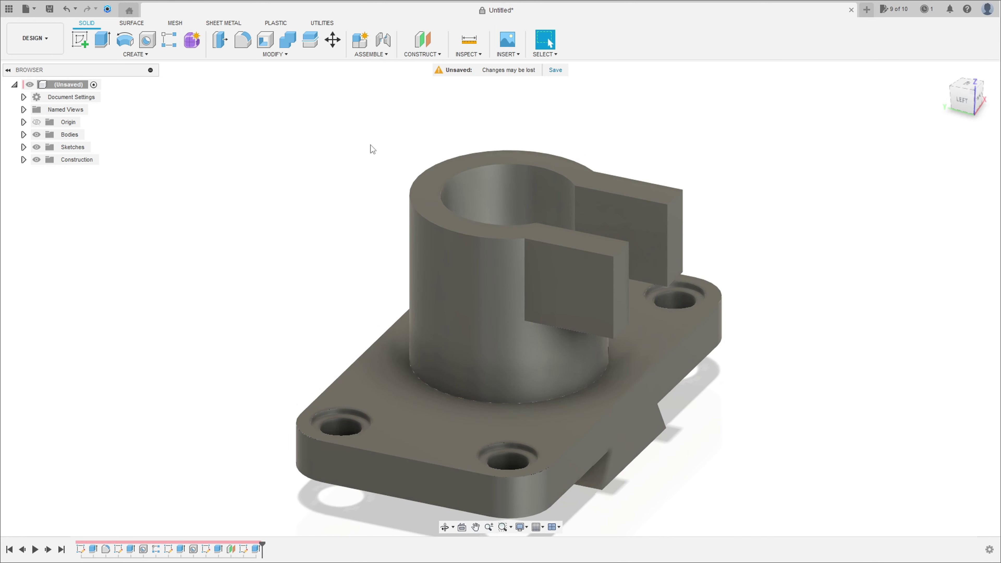
{"action": "left_click", "coordinate": [270, 55]}
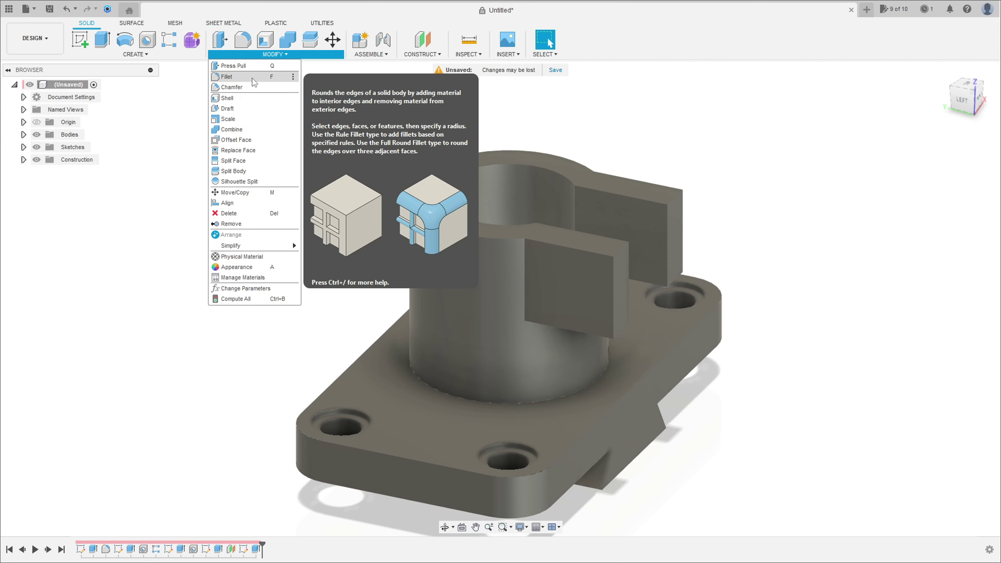
{"action": "left_click", "coordinate": [252, 78]}
{"action": "middle_click_drag", "start_coordinate": [676, 206], "coordinate": [694, 235], "text": "shift"}
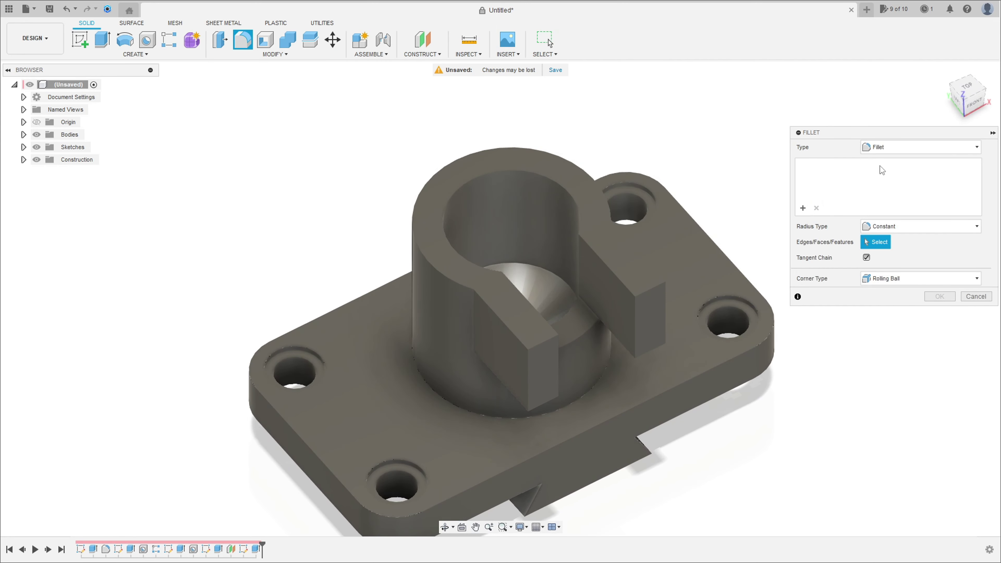
{"action": "left_click", "coordinate": [906, 157]}
{"action": "left_click", "coordinate": [899, 174]}
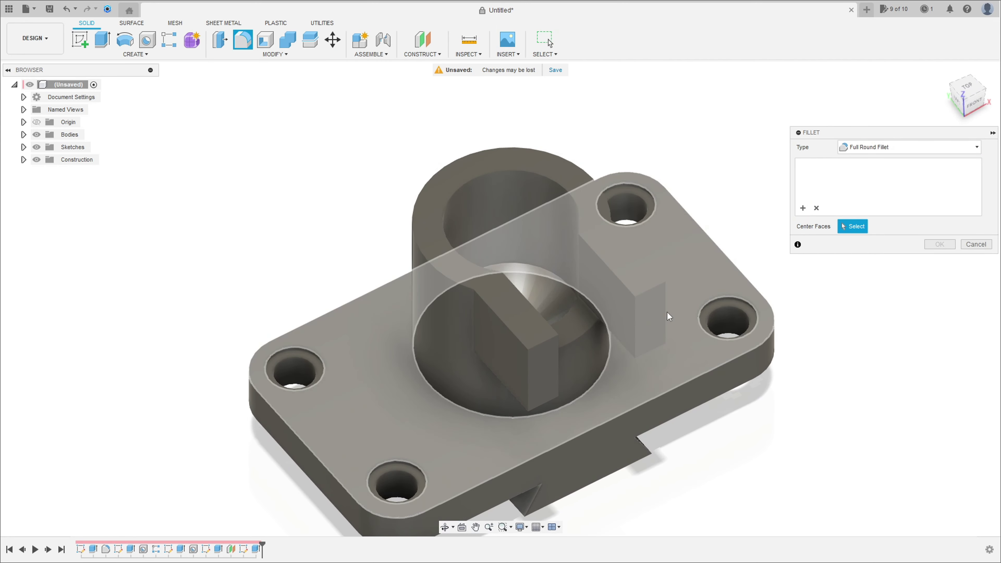
{"action": "left_click", "coordinate": [648, 345]}
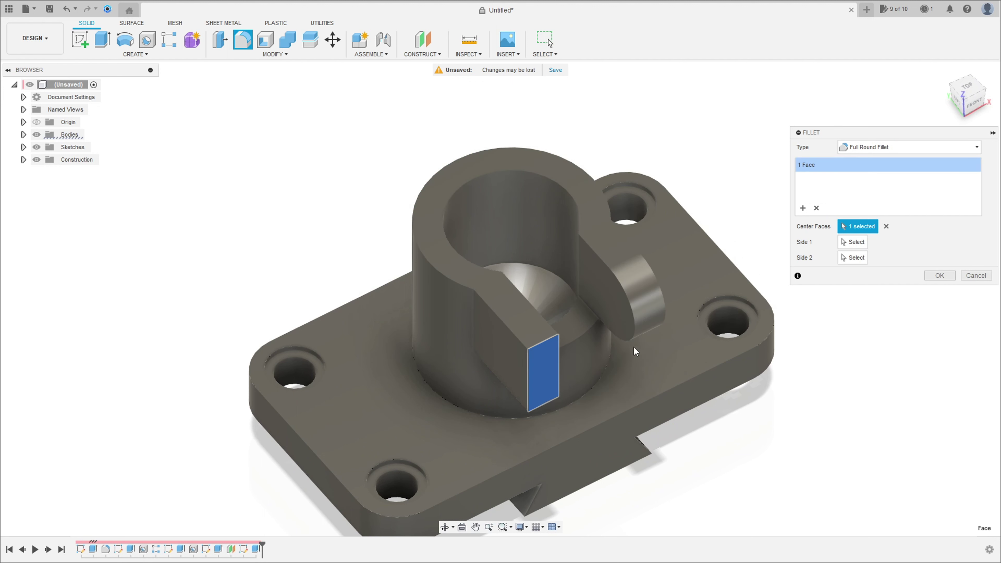
{"action": "left_click", "coordinate": [804, 209]}
{"action": "left_click", "coordinate": [540, 397]}
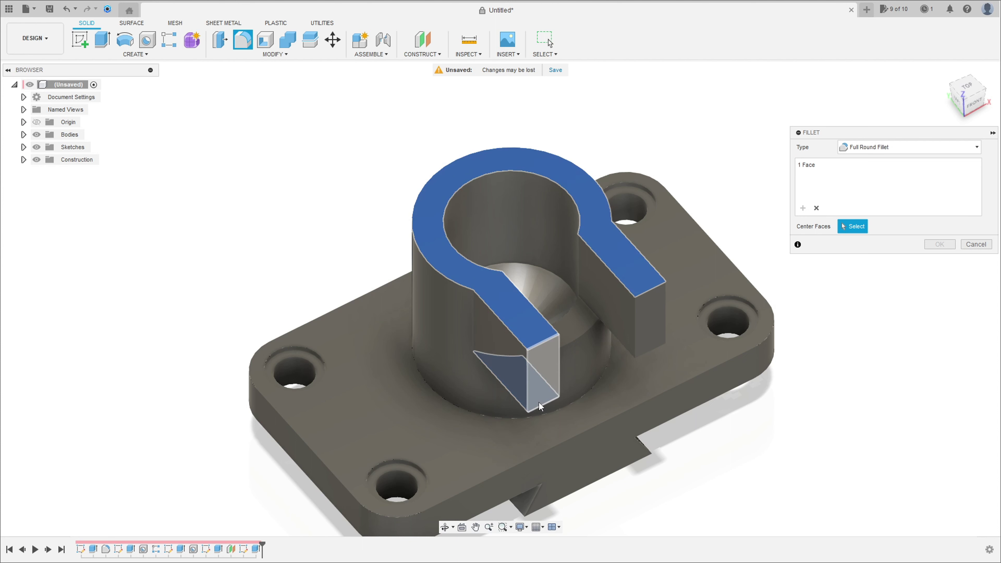
{"action": "left_click", "coordinate": [538, 401]}
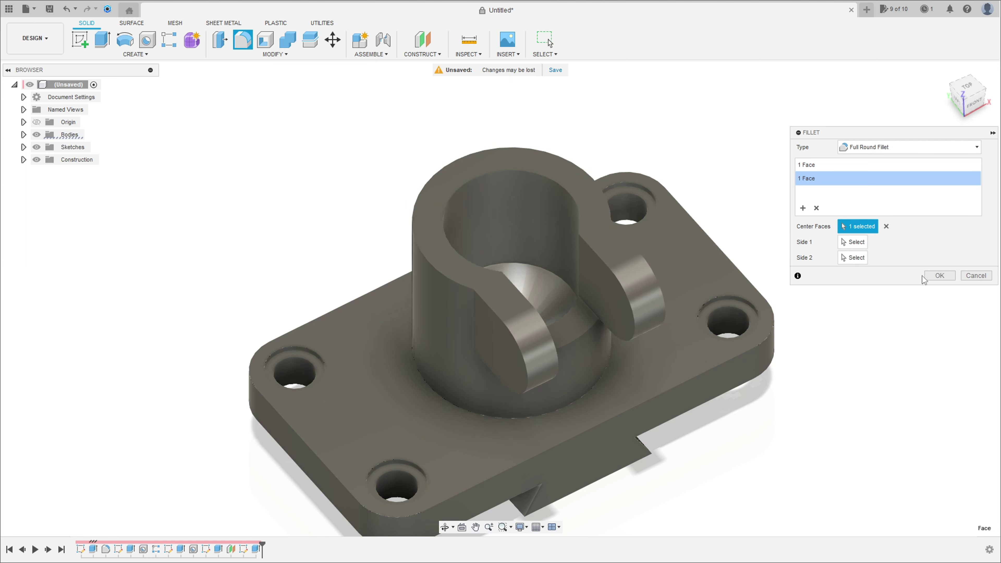
{"action": "left_click", "coordinate": [940, 276]}
{"action": "middle_click_drag", "start_coordinate": [761, 247], "coordinate": [816, 228], "text": "shift"}
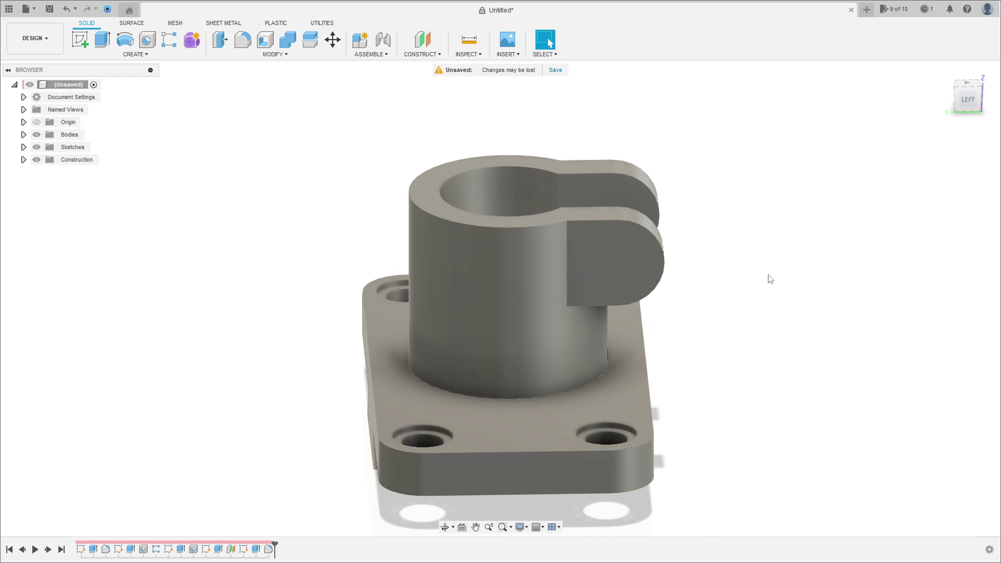
{"action": "middle_click_drag", "start_coordinate": [771, 278], "coordinate": [751, 275], "text": "shift"}
Sketch a 25 mm diameter circle in the rounded end of the clamp tab's flat face.
{"action": "left_click", "coordinate": [80, 40]}
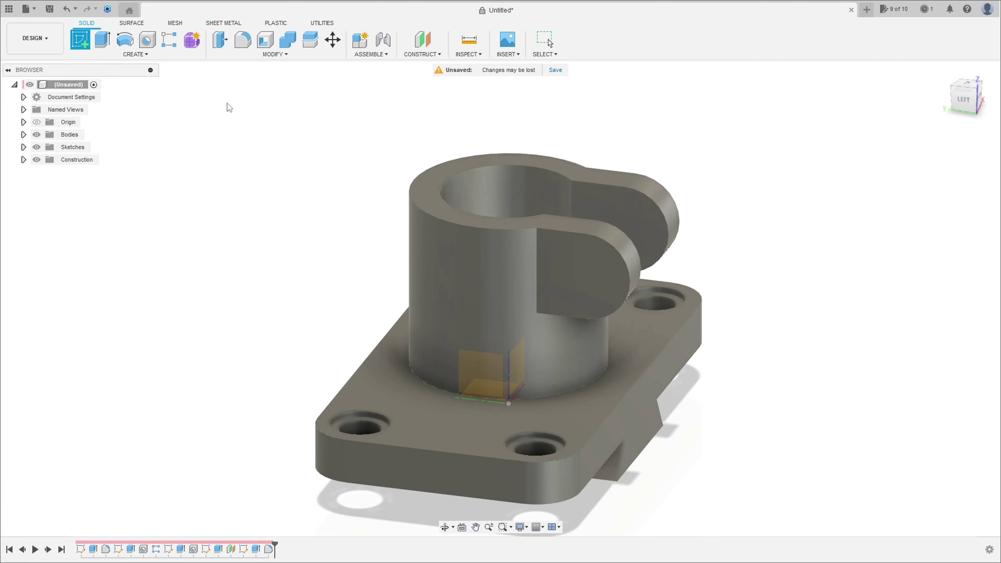
{"action": "left_click", "coordinate": [578, 273]}
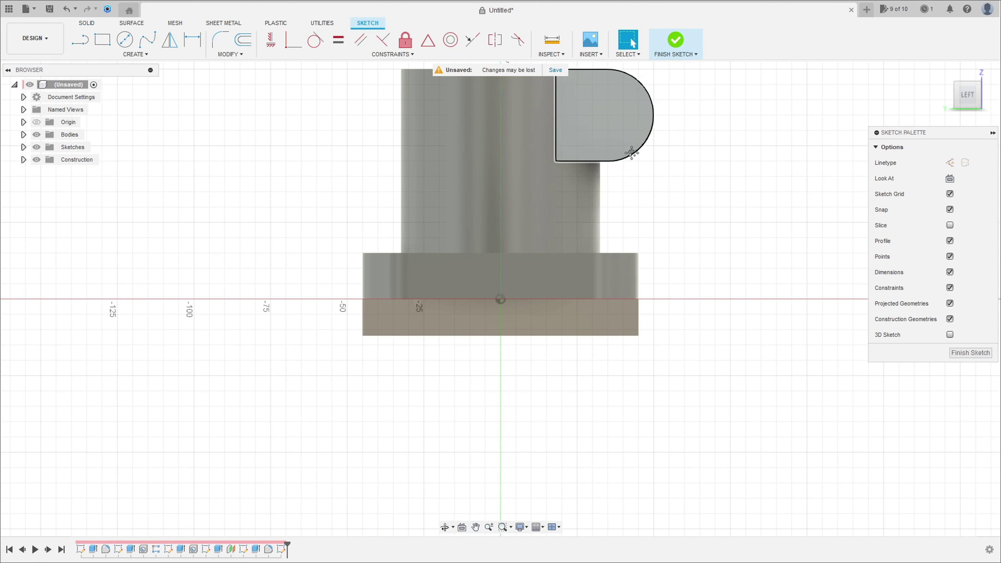
{"action": "scroll", "coordinate": [607, 262], "scroll_direction": "up", "scroll_amount": 3}
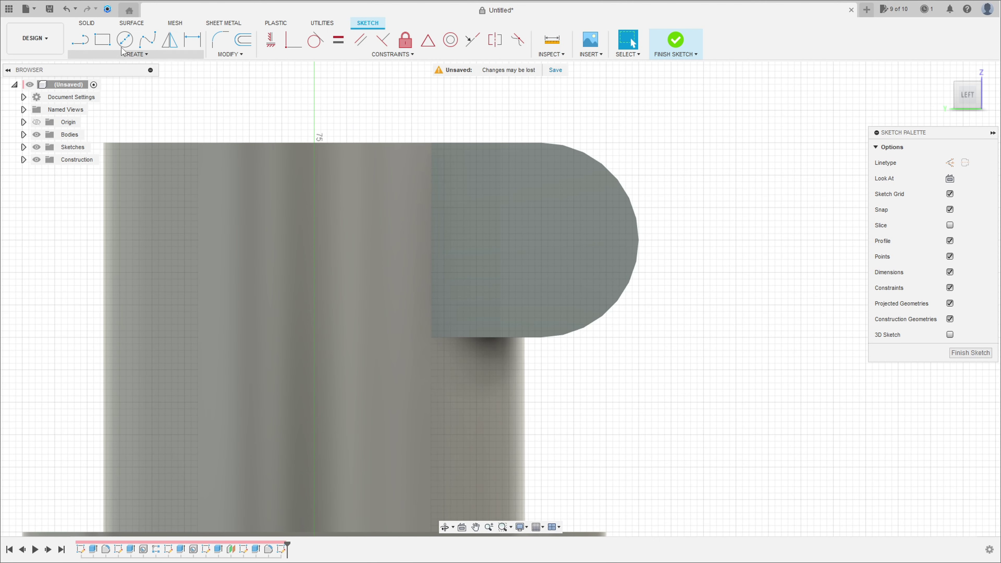
{"action": "left_click", "coordinate": [124, 39]}
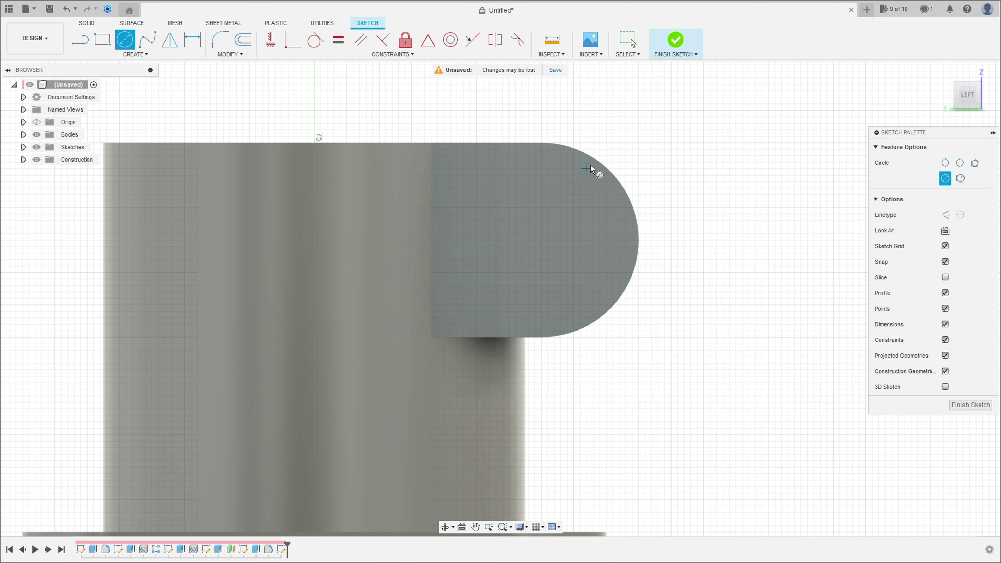
{"action": "left_click", "coordinate": [542, 240]}
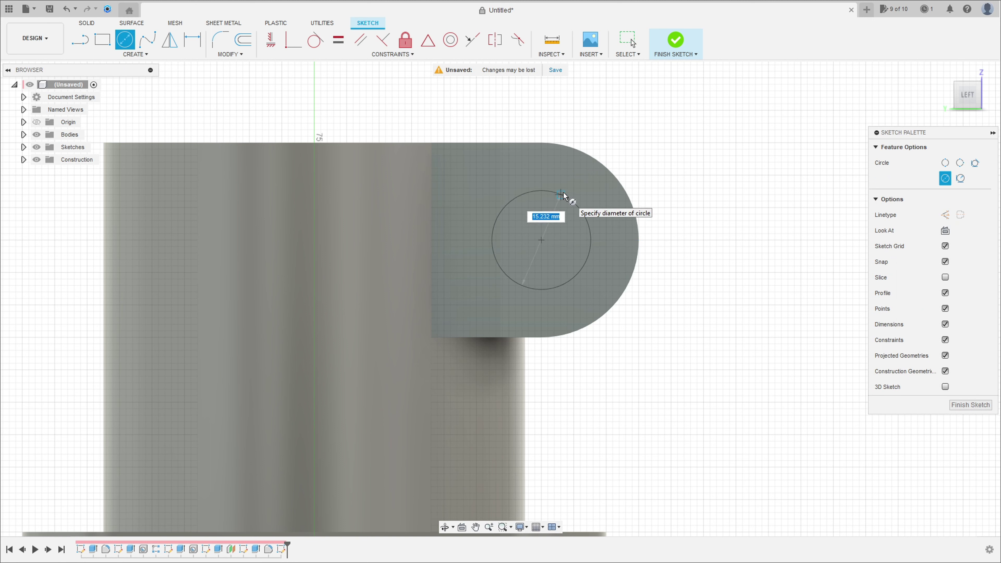
{"action": "key", "text": "Tab"}
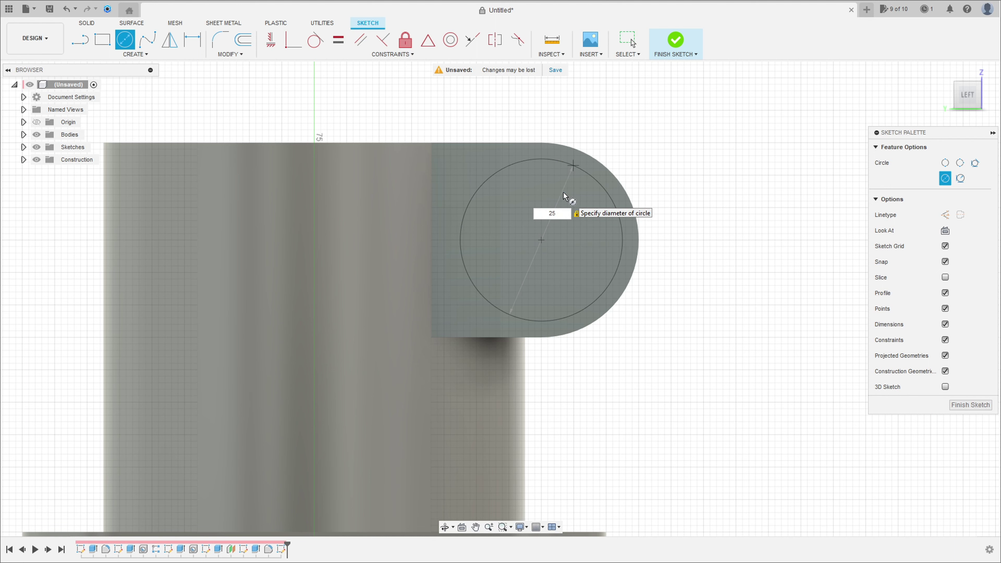
{"action": "key", "text": "Return"}
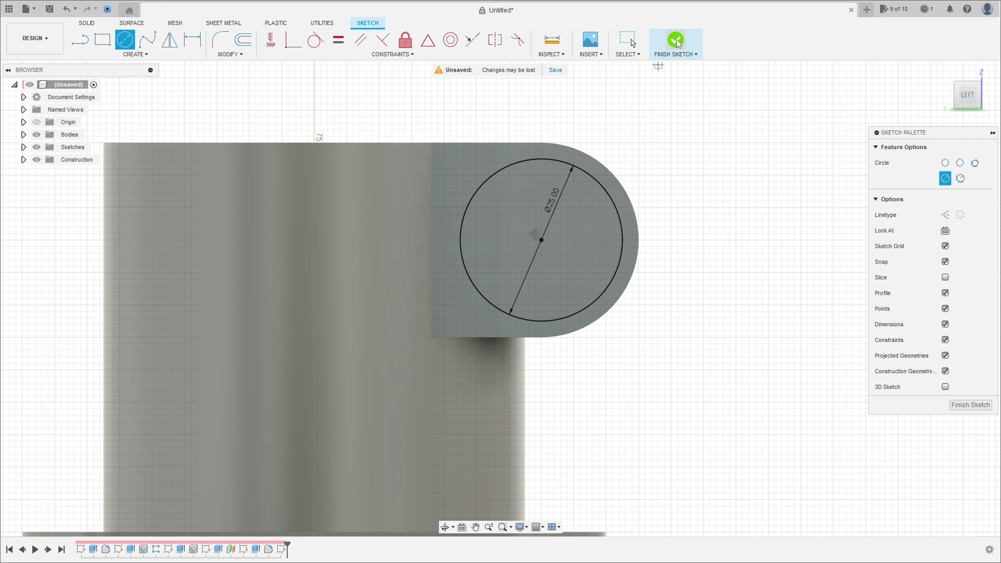
{"action": "left_click", "coordinate": [675, 40]}
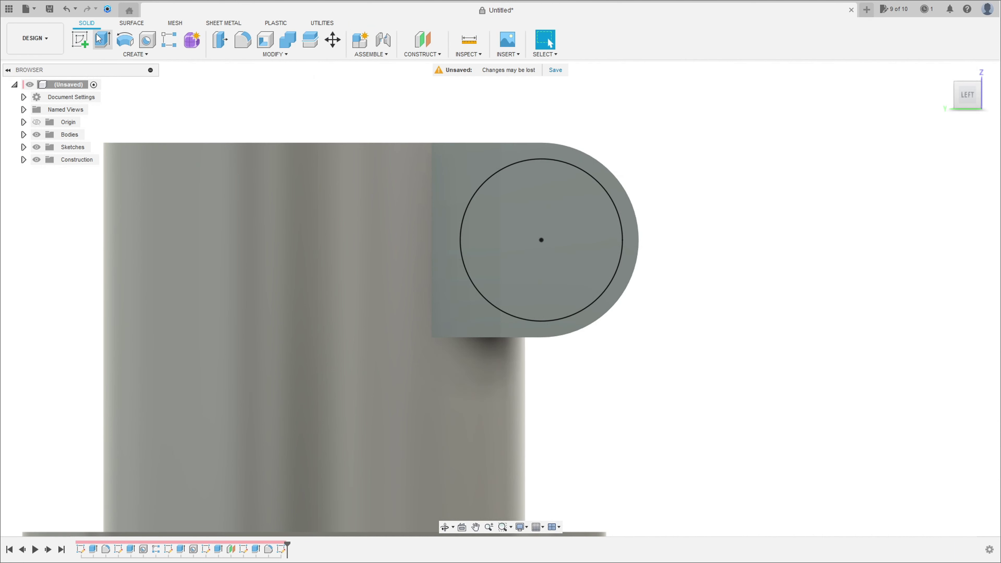
{"action": "left_click", "coordinate": [102, 39]}
Extrude the 25 mm circle 5 mm with Join to form a round pin on the tab.
{"action": "left_click", "coordinate": [573, 201]}
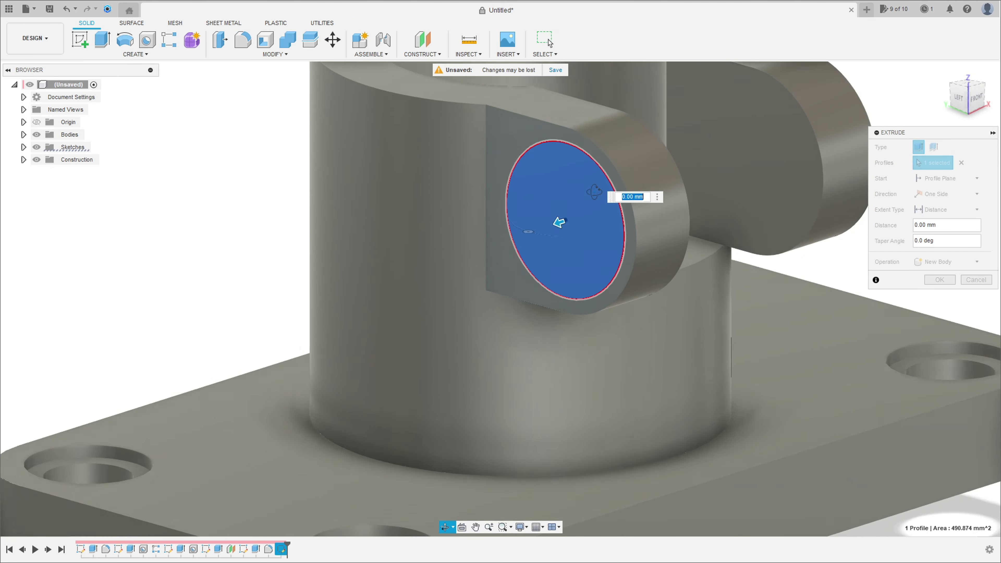
{"action": "left_click_drag", "start_coordinate": [563, 216], "coordinate": [556, 219]}
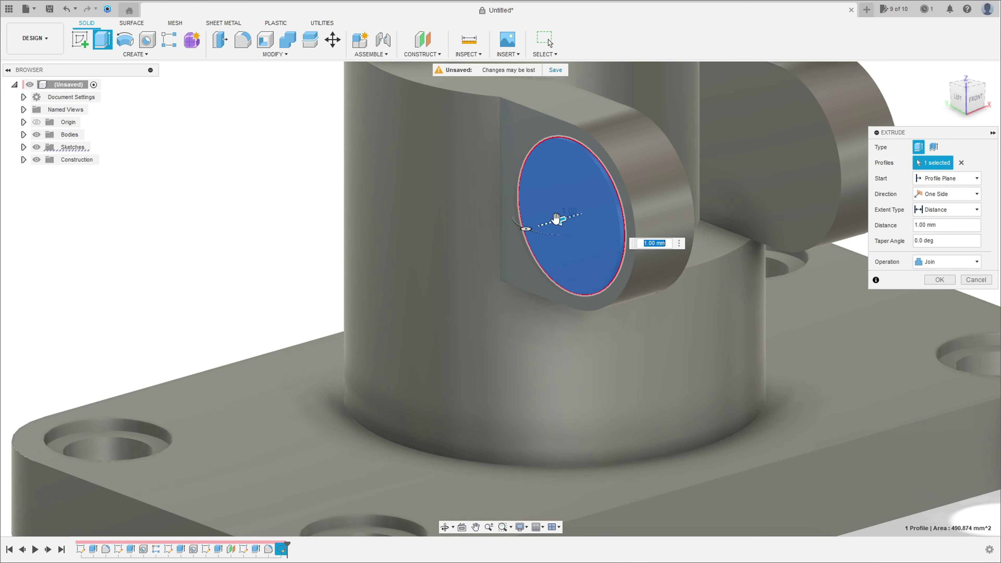
{"action": "key", "text": "Return"}
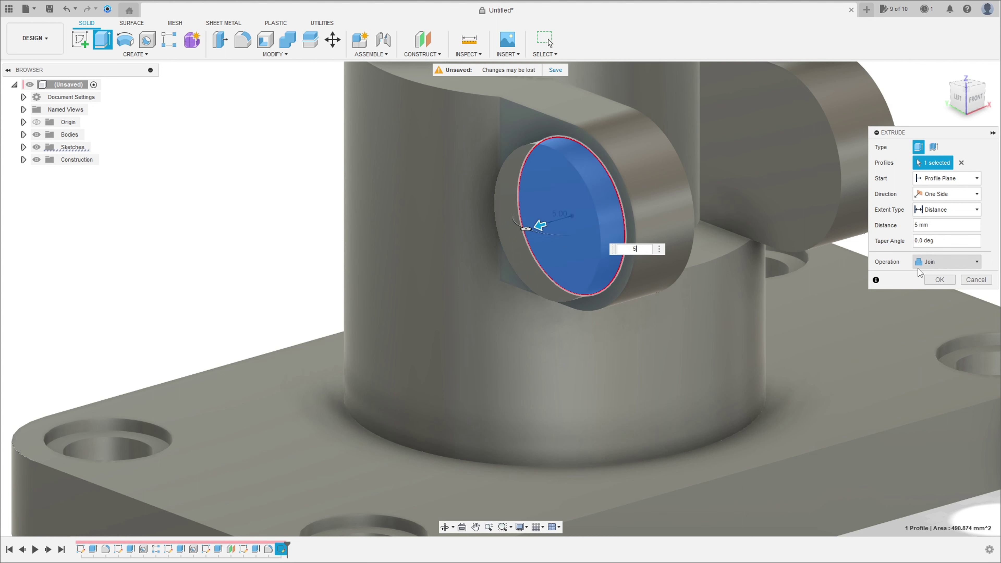
{"action": "left_click", "coordinate": [940, 280]}
{"action": "scroll", "coordinate": [625, 267], "scroll_direction": "down", "scroll_amount": 4}
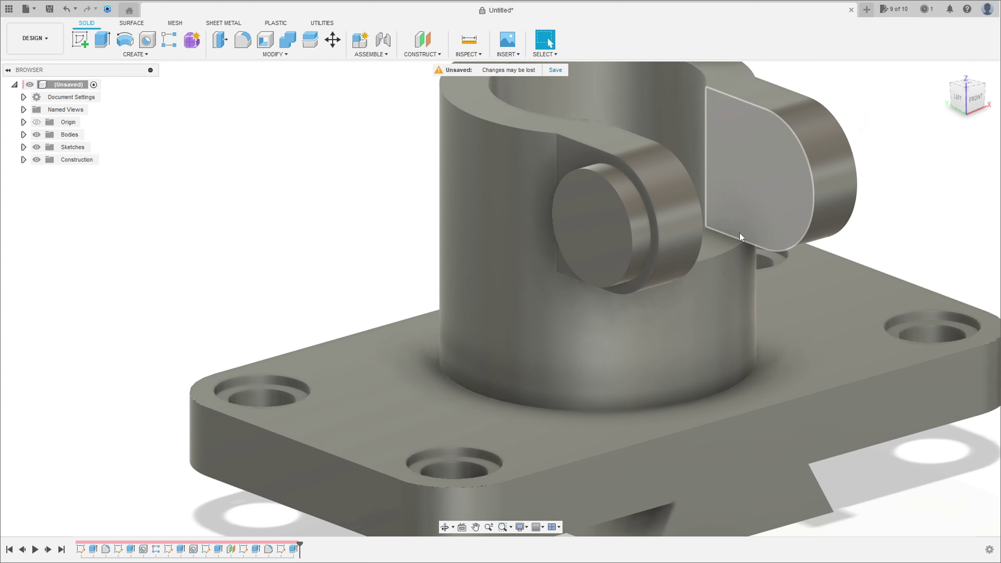
{"action": "scroll", "coordinate": [625, 266], "scroll_direction": "down", "scroll_amount": 4}
{"action": "scroll", "coordinate": [625, 266], "scroll_direction": "down", "scroll_amount": 3}
{"action": "key", "text": "Escape"}
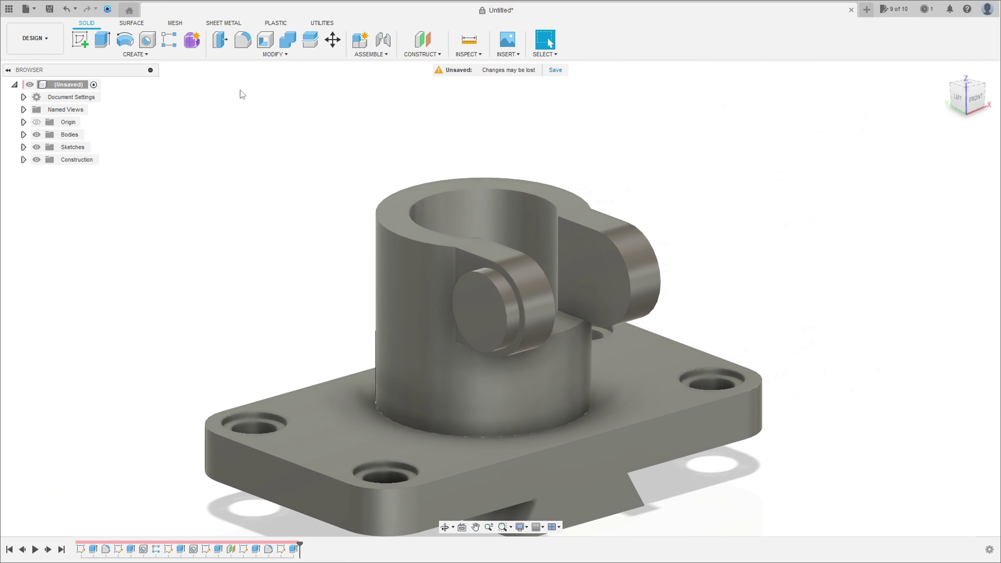
{"action": "left_click", "coordinate": [165, 53]}
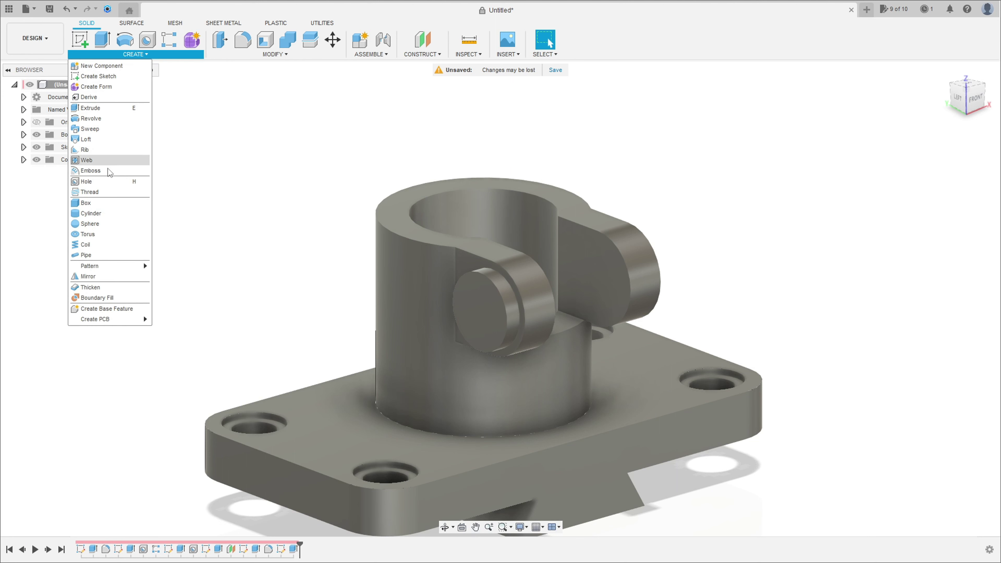
Mirror the pin extrusion feature across the centre origin plane onto the opposite clamp tab.
{"action": "left_click", "coordinate": [96, 278]}
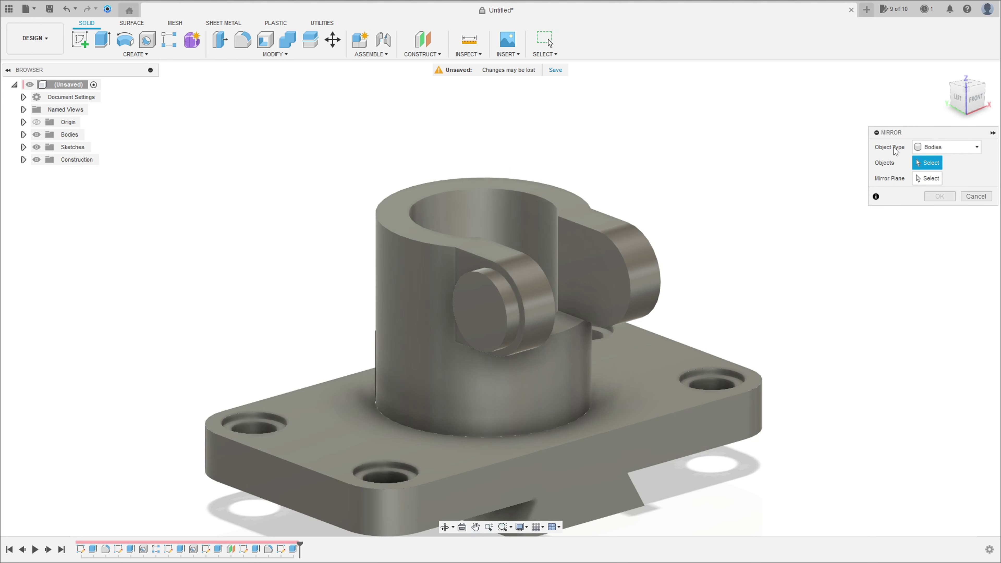
{"action": "left_click", "coordinate": [947, 147]}
{"action": "left_click", "coordinate": [937, 185]}
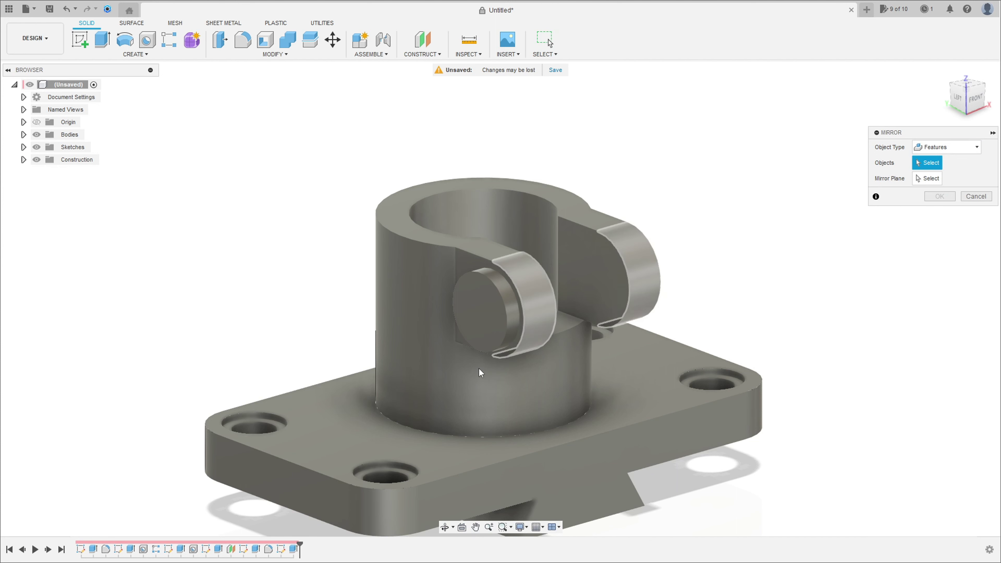
{"action": "left_click", "coordinate": [293, 551]}
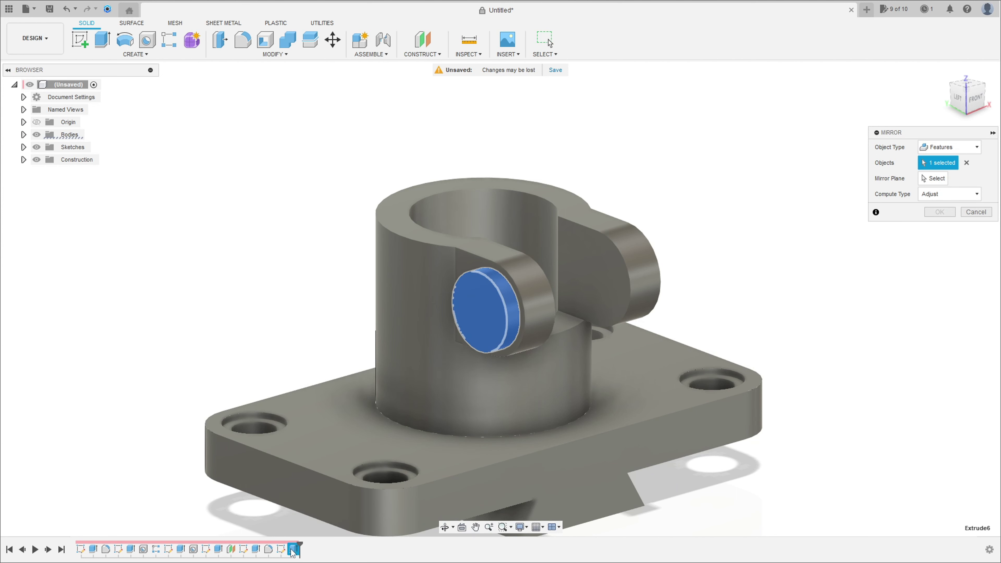
{"action": "left_click", "coordinate": [933, 181]}
{"action": "middle_click_drag", "start_coordinate": [816, 215], "coordinate": [783, 278], "text": "shift"}
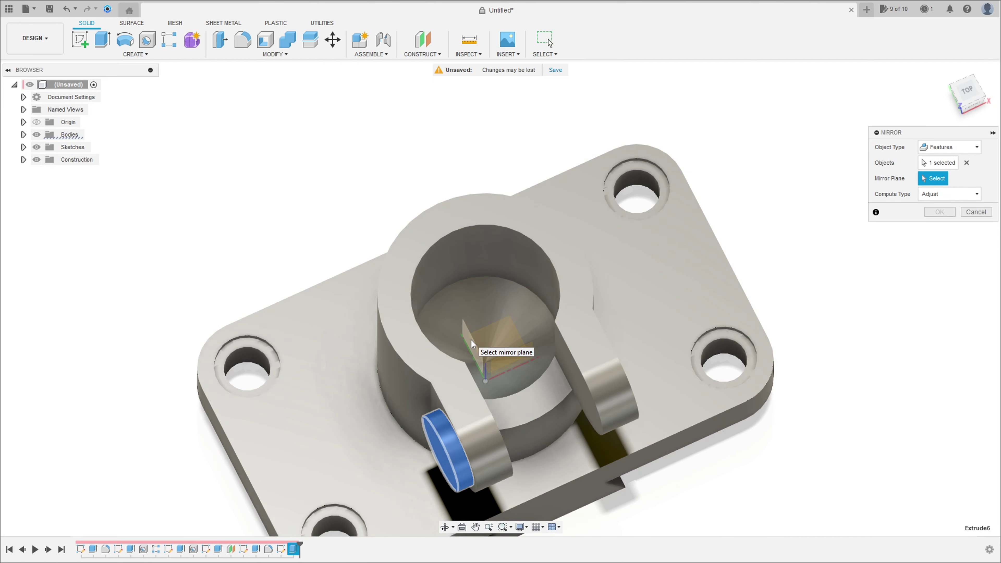
{"action": "left_click", "coordinate": [471, 339]}
{"action": "mouse_move", "coordinate": [499, 352]}
{"action": "middle_mouse_down", "text": "shift"}
{"action": "mouse_move", "coordinate": [551, 294]}
{"action": "mouse_move", "coordinate": [521, 291]}
{"action": "mouse_move", "coordinate": [529, 296]}
{"action": "middle_mouse_up", "text": "shift"}
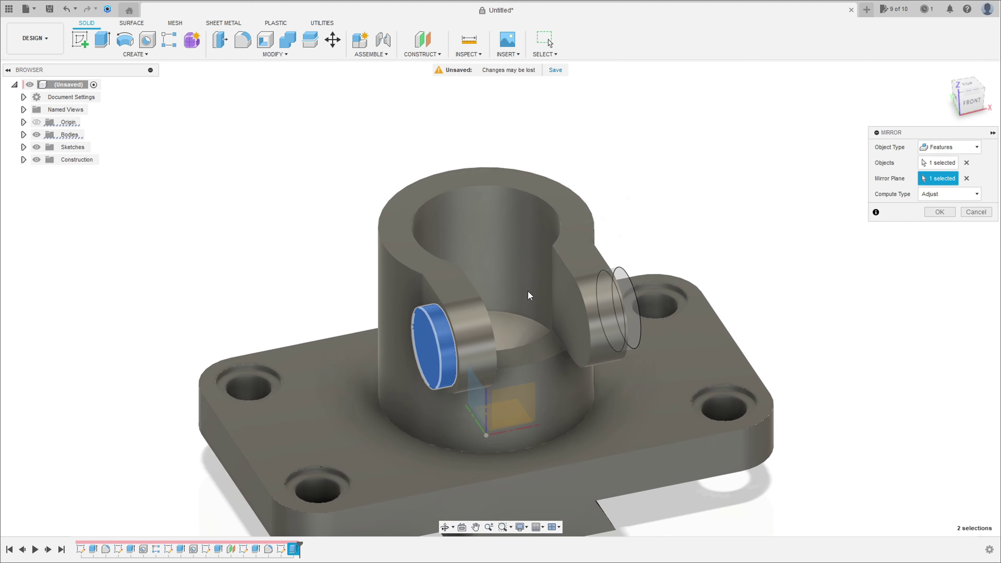
{"action": "left_click", "coordinate": [941, 213]}
{"action": "mouse_move", "coordinate": [854, 230]}
{"action": "middle_mouse_down", "text": "shift"}
{"action": "mouse_move", "coordinate": [798, 223]}
{"action": "mouse_move", "coordinate": [870, 224]}
{"action": "middle_mouse_up", "text": "shift"}
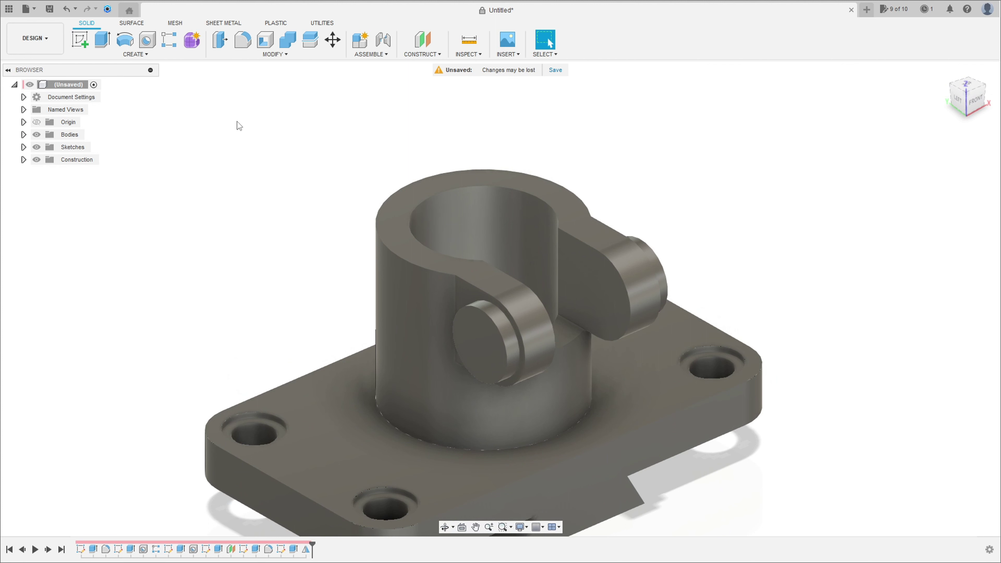
Place a 15 mm diameter hole centred on the pin's circular face.
{"action": "key", "text": "h"}
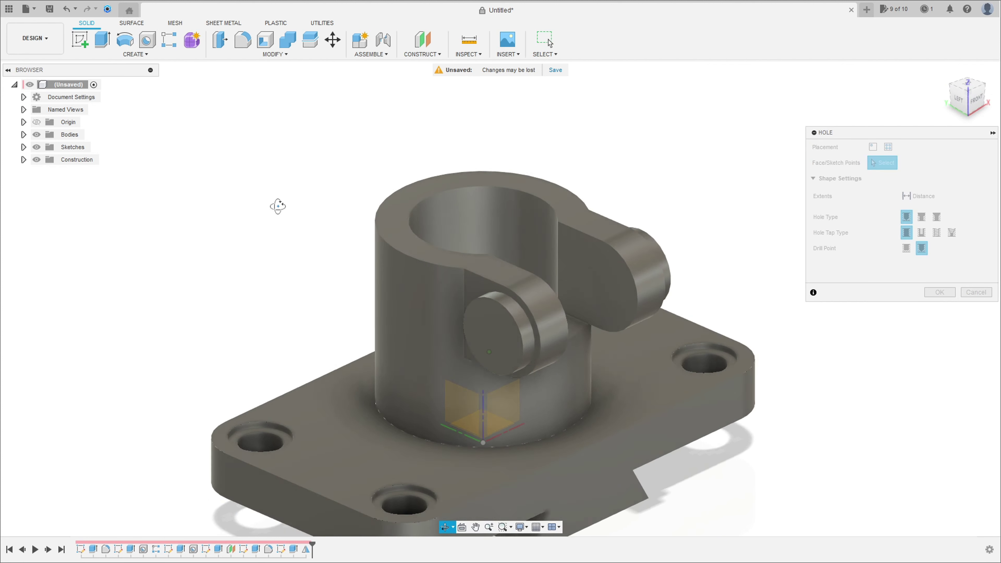
{"action": "mouse_move", "coordinate": [275, 206]}
{"action": "middle_mouse_down", "text": "shift"}
{"action": "mouse_move", "coordinate": [537, 287]}
{"action": "mouse_move", "coordinate": [556, 309]}
{"action": "middle_mouse_up", "text": "shift"}
{"action": "left_click", "coordinate": [556, 309]}
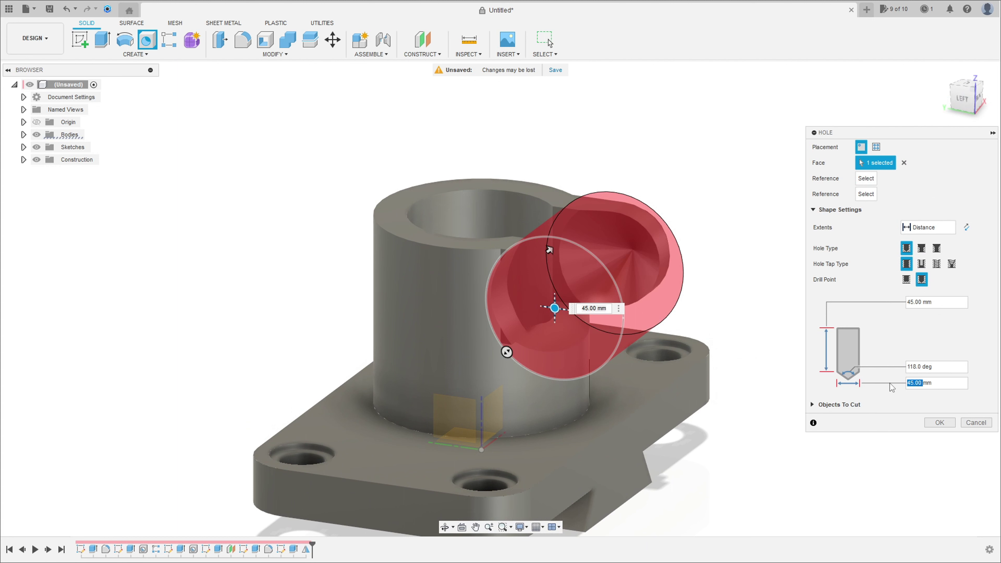
{"action": "key", "text": "Tab"}
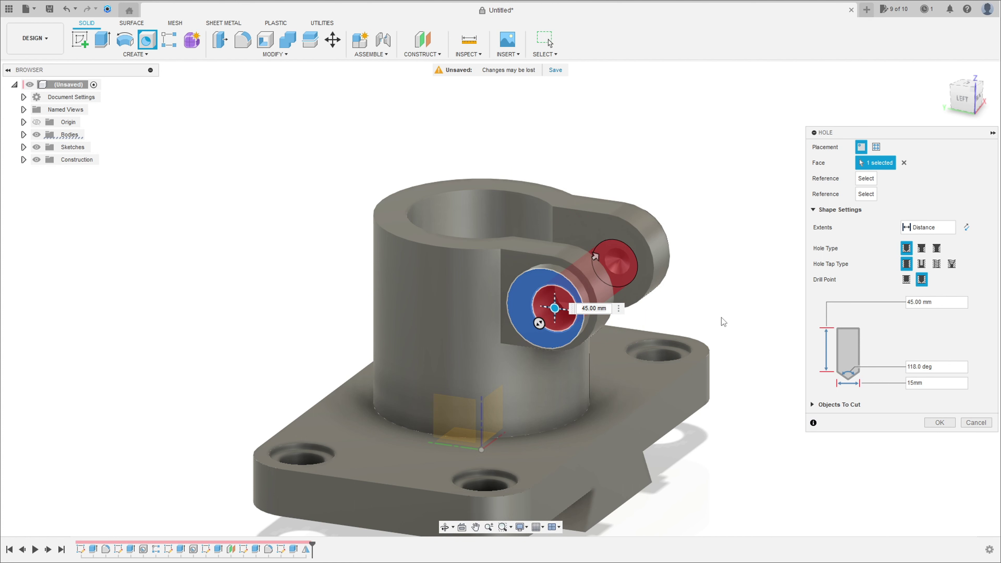
{"action": "middle_click_drag", "start_coordinate": [722, 318], "coordinate": [725, 280], "text": "shift"}
{"action": "scroll", "coordinate": [591, 229], "scroll_direction": "up", "scroll_amount": 5}
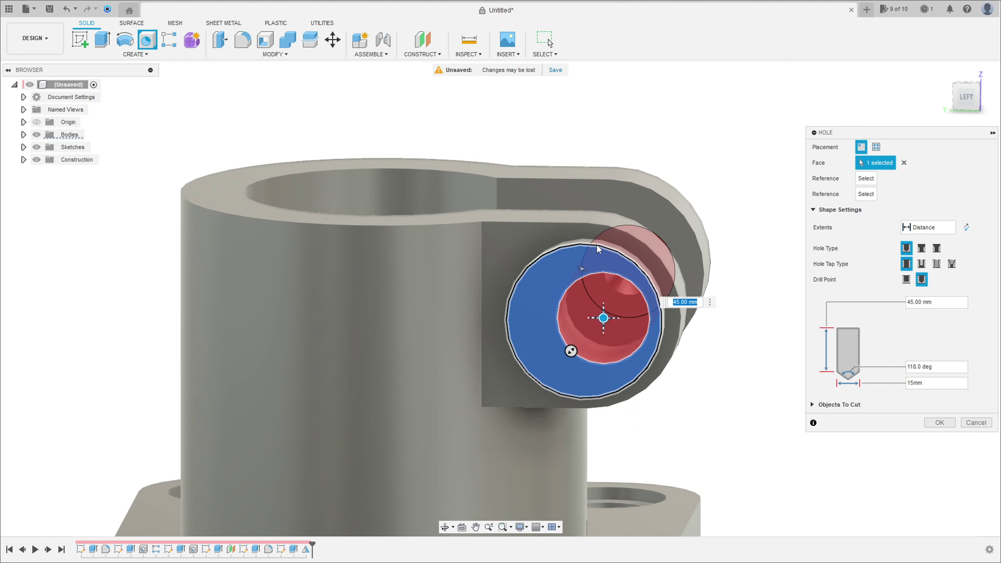
{"action": "left_click_drag", "start_coordinate": [604, 318], "coordinate": [584, 321]}
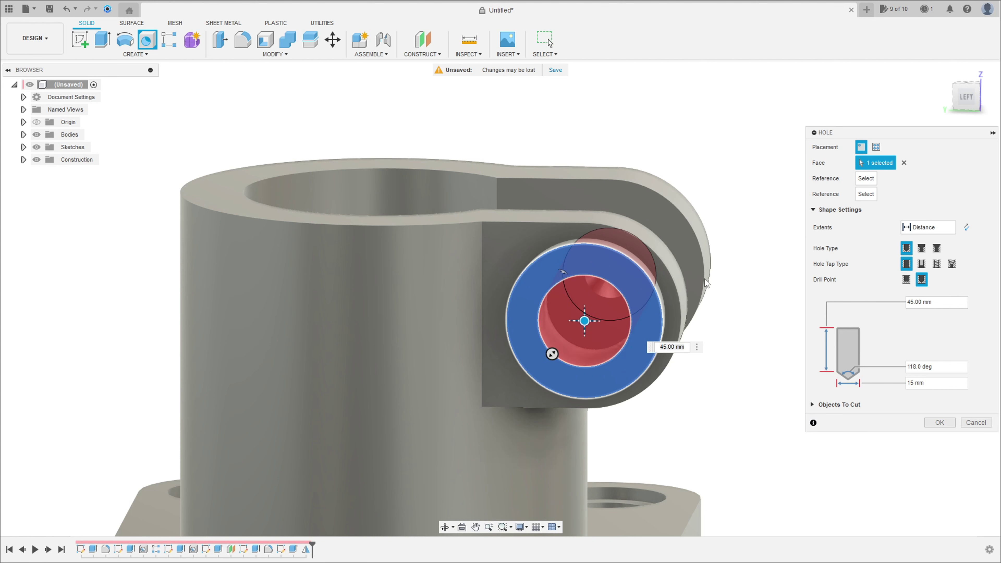
{"action": "middle_click_drag", "start_coordinate": [708, 284], "coordinate": [650, 278], "text": "shift"}
Set the hole extent to All so it passes through both pins and tabs.
{"action": "left_click", "coordinate": [929, 227]}
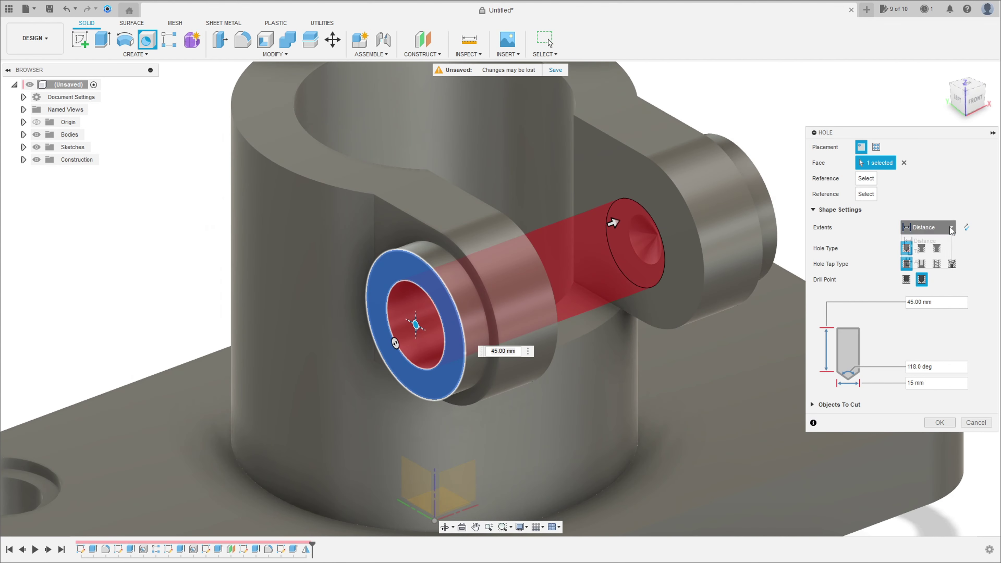
{"action": "left_click", "coordinate": [922, 262]}
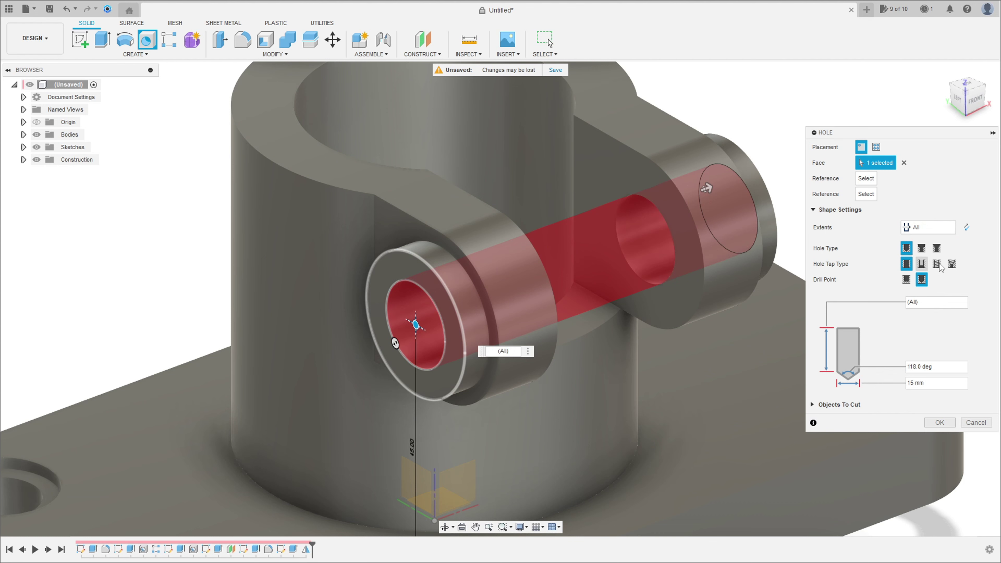
{"action": "left_click", "coordinate": [939, 424]}
{"action": "scroll", "coordinate": [897, 262], "scroll_direction": "down", "scroll_amount": 5}
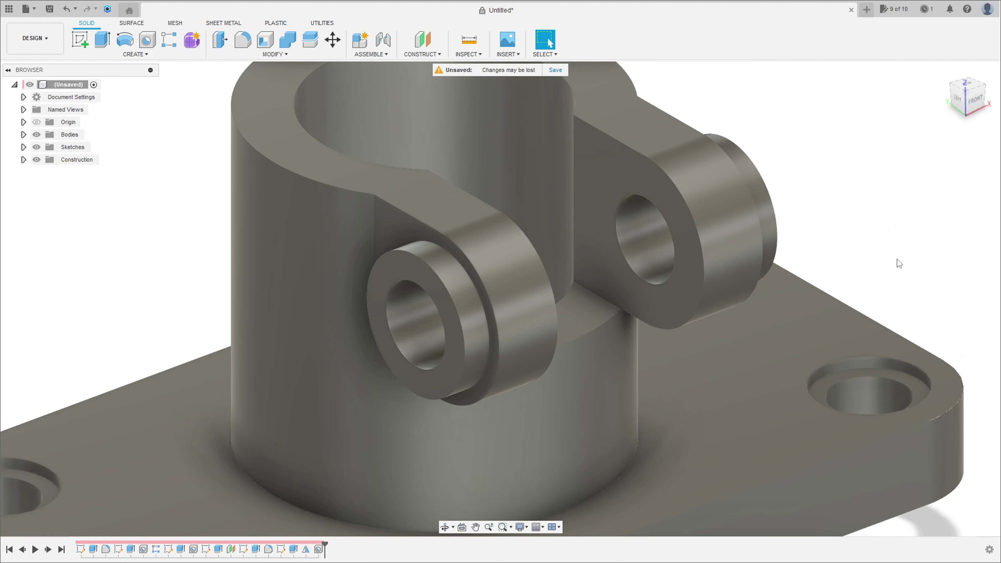
{"action": "mouse_move", "coordinate": [896, 261]}
{"action": "middle_mouse_down", "text": "shift"}
{"action": "mouse_move", "coordinate": [907, 257]}
{"action": "mouse_move", "coordinate": [863, 291]}
{"action": "mouse_move", "coordinate": [856, 235]}
{"action": "mouse_move", "coordinate": [778, 224]}
{"action": "mouse_move", "coordinate": [469, 235]}
{"action": "mouse_move", "coordinate": [519, 242]}
{"action": "middle_mouse_up", "text": "shift"}
{"action": "scroll", "coordinate": [928, 246], "scroll_direction": "up", "scroll_amount": 3}
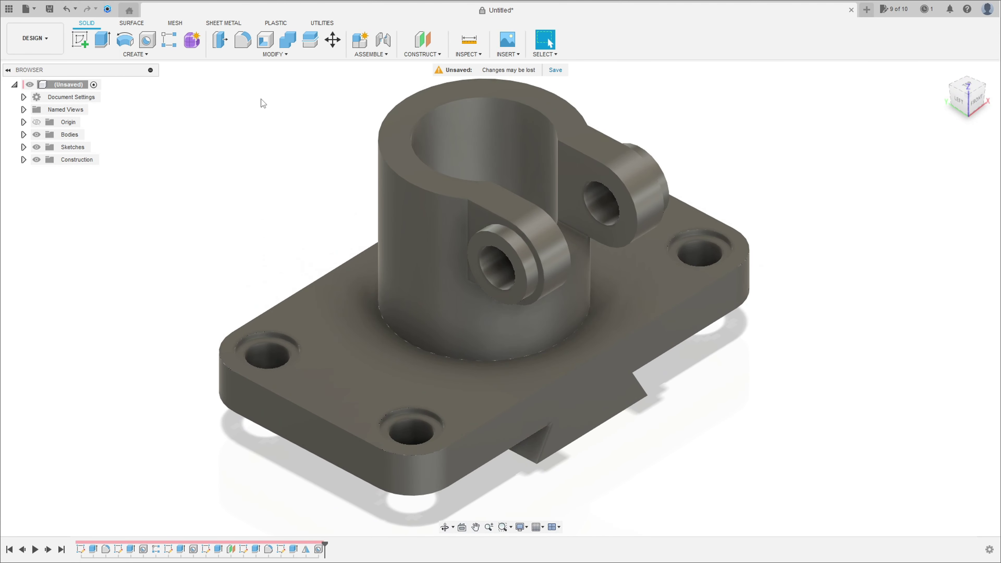
Select both lug hole outer edges for a standard 2 mm fillet.
{"action": "left_click", "coordinate": [261, 57]}
{"action": "left_click", "coordinate": [258, 77]}
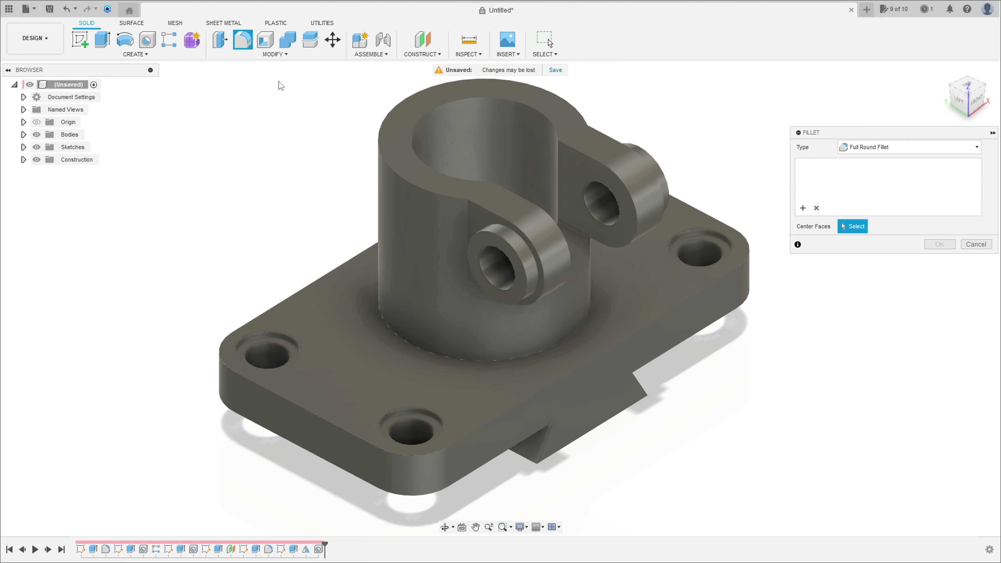
{"action": "scroll", "coordinate": [528, 242], "scroll_direction": "up", "scroll_amount": 5}
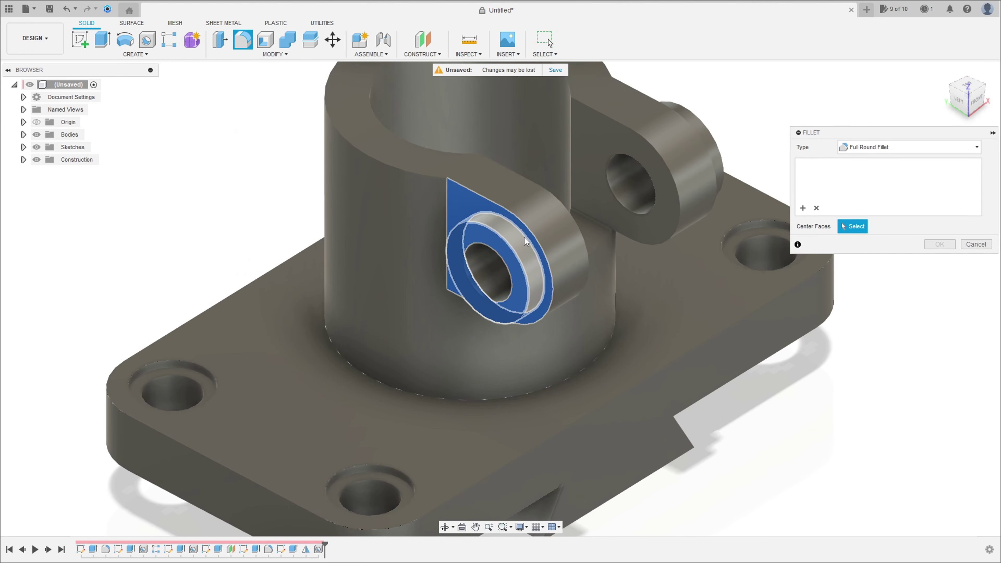
{"action": "scroll", "coordinate": [529, 242], "scroll_direction": "up", "scroll_amount": 2}
{"action": "left_click", "coordinate": [932, 150]}
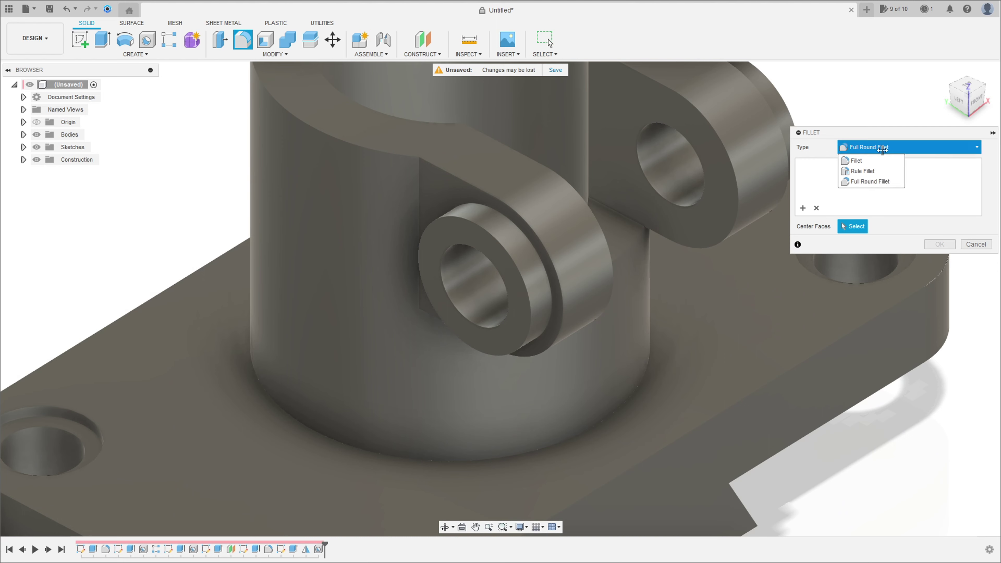
{"action": "left_click", "coordinate": [861, 161]}
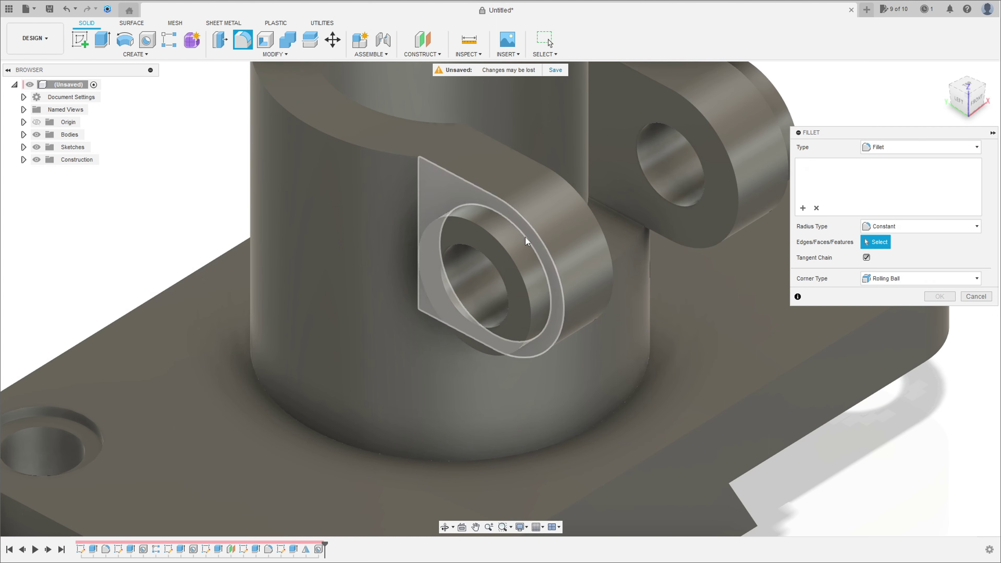
{"action": "left_click", "coordinate": [521, 236]}
{"action": "scroll", "coordinate": [621, 239], "scroll_direction": "down", "scroll_amount": 3}
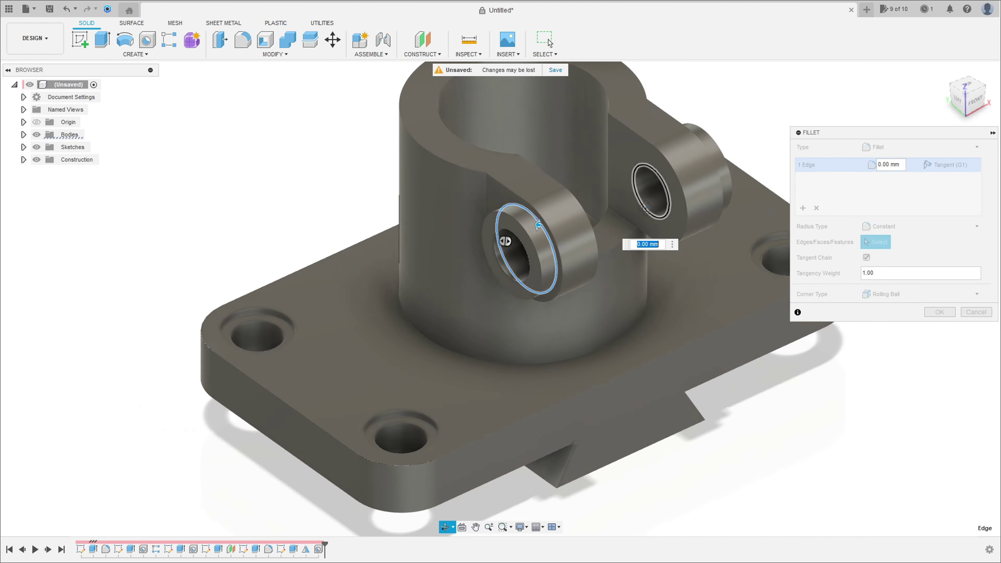
{"action": "middle_click_drag", "start_coordinate": [621, 238], "coordinate": [701, 197], "text": "shift"}
{"action": "left_click", "coordinate": [701, 194]}
{"action": "type", "text": "2"}
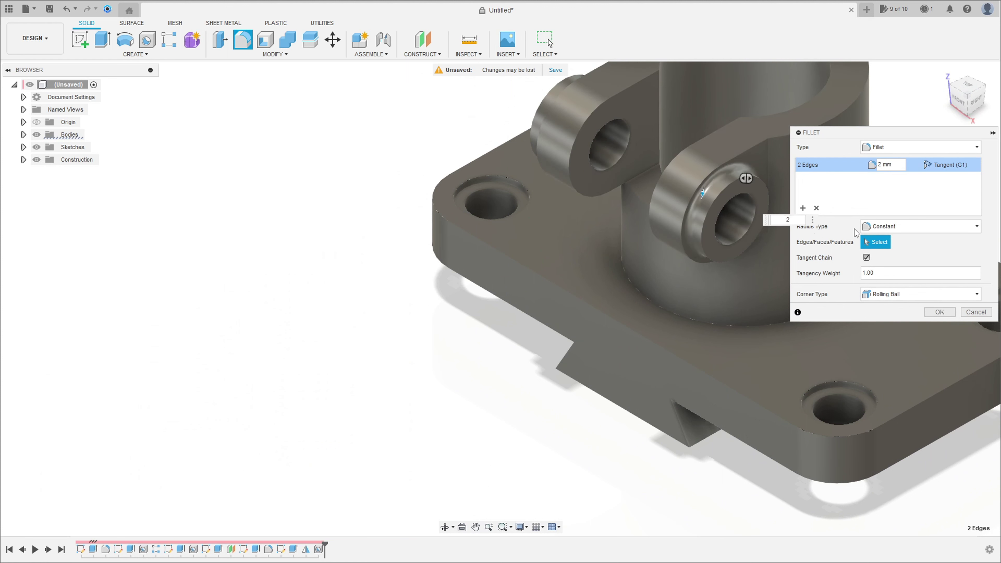
Add a 5 mm fillet set on the cylinder base and lug-cylinder junction edges, then apply.
{"action": "left_click", "coordinate": [804, 208]}
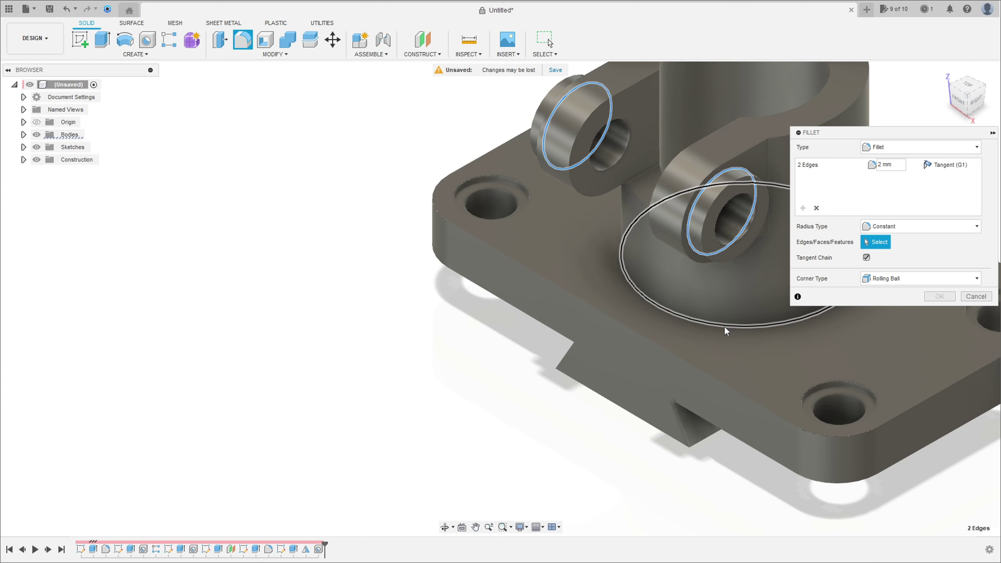
{"action": "left_click", "coordinate": [725, 326]}
{"action": "middle_click_drag", "start_coordinate": [749, 182], "coordinate": [591, 178], "text": "shift"}
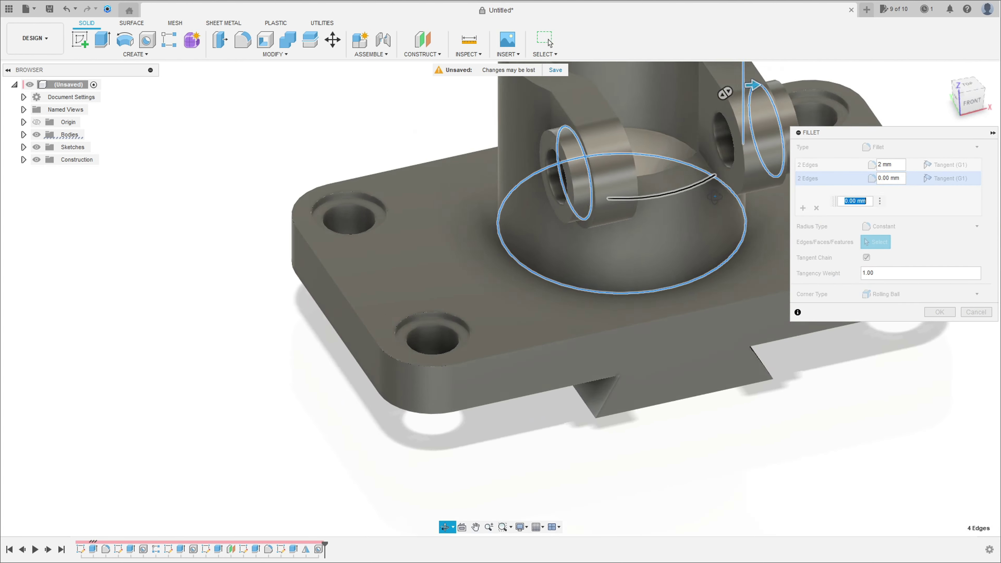
{"action": "left_click", "coordinate": [589, 180]}
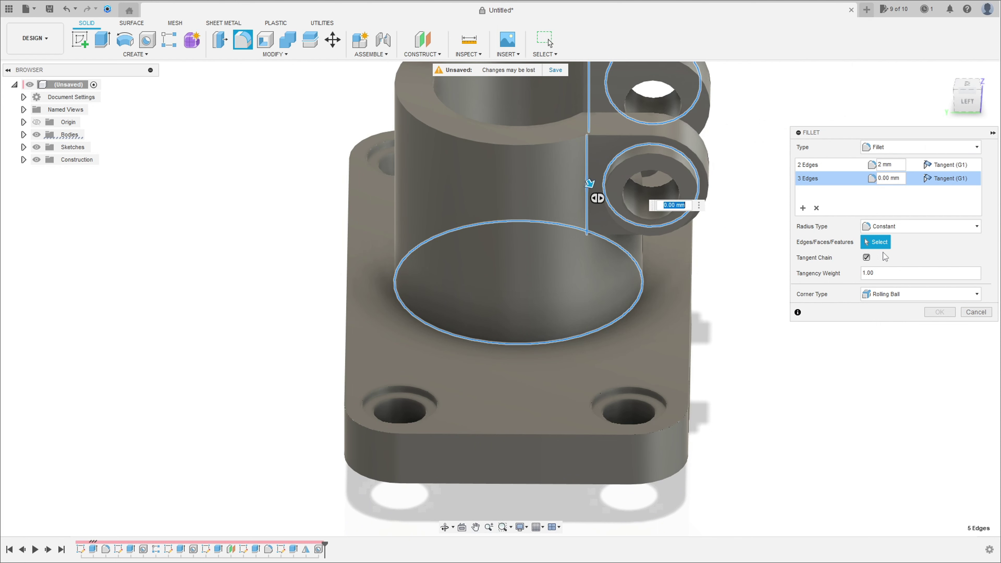
{"action": "type", "text": "5"}
{"action": "key", "text": "Return"}
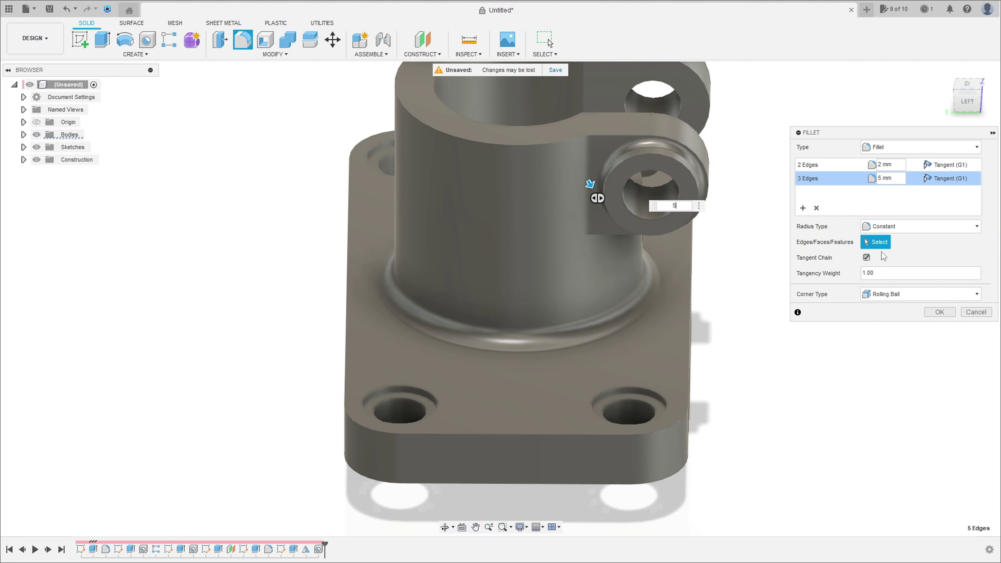
{"action": "left_click", "coordinate": [940, 312]}
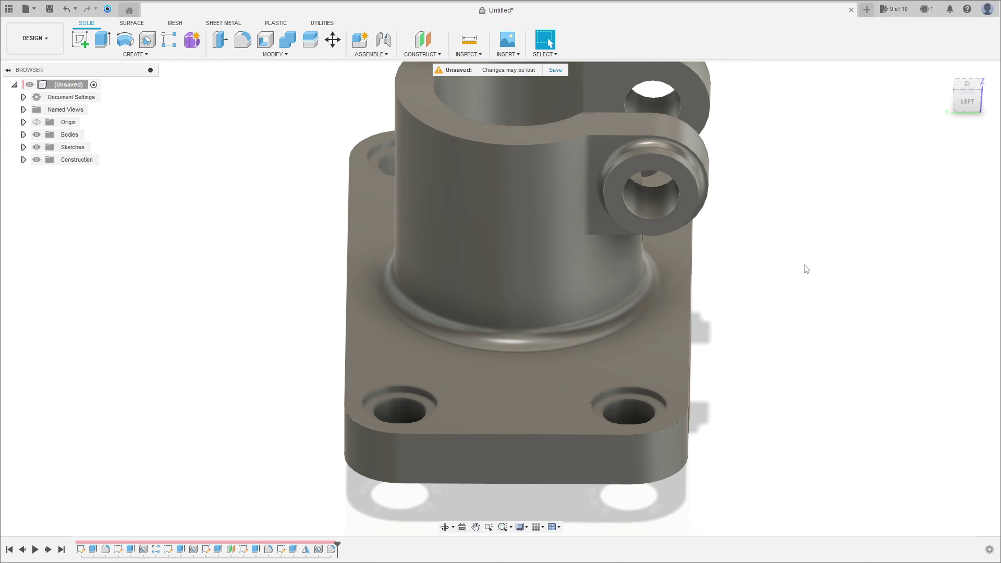
{"action": "scroll", "coordinate": [806, 269], "scroll_direction": "down", "scroll_amount": 5}
{"action": "mouse_move", "coordinate": [823, 253]}
{"action": "middle_mouse_down", "text": "shift"}
{"action": "mouse_move", "coordinate": [845, 223]}
{"action": "mouse_move", "coordinate": [730, 228]}
{"action": "middle_mouse_up", "text": "shift"}
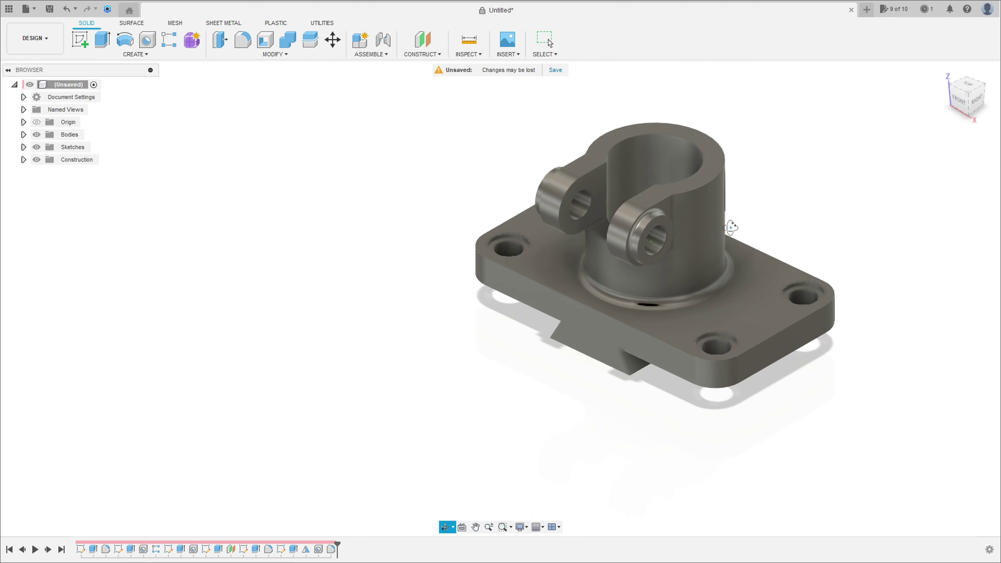
{"action": "key", "text": "Escape"}
Start a chamfer on the left lug's outer and inner hole edges.
{"action": "left_click", "coordinate": [263, 57]}
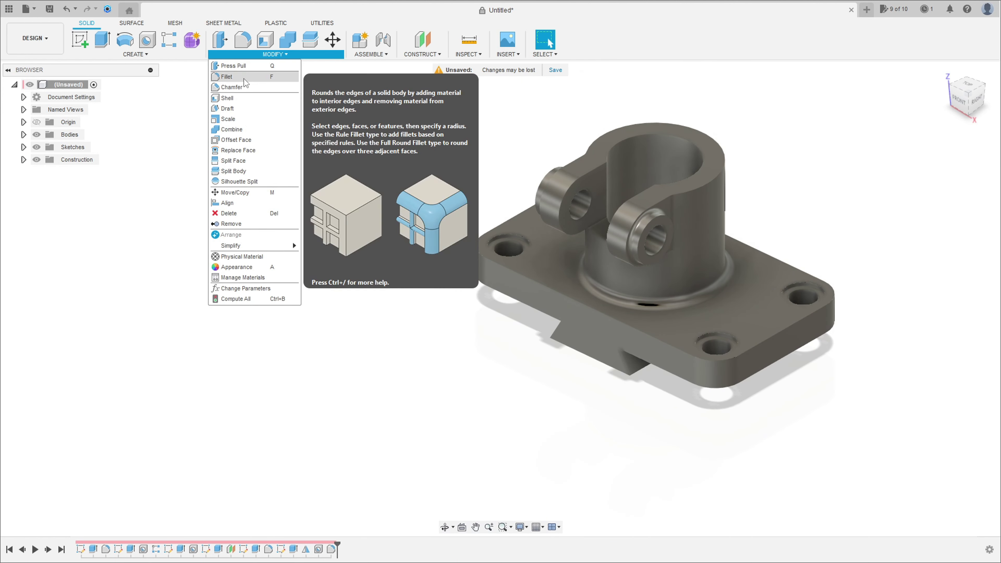
{"action": "left_click", "coordinate": [240, 86]}
{"action": "scroll", "coordinate": [580, 165], "scroll_direction": "up", "scroll_amount": 2}
{"action": "scroll", "coordinate": [579, 166], "scroll_direction": "up", "scroll_amount": 4}
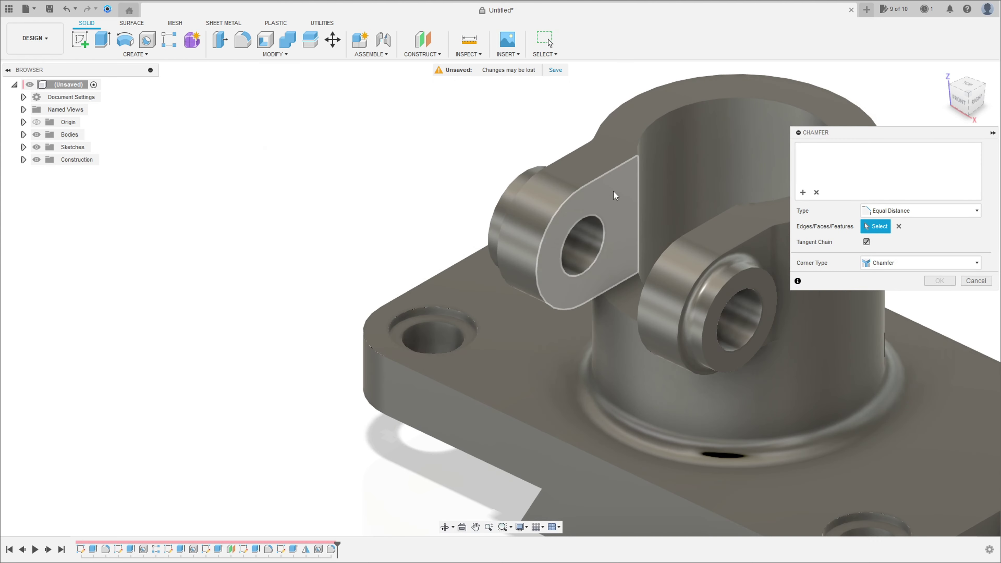
{"action": "left_click", "coordinate": [603, 229]}
{"action": "middle_click_drag", "start_coordinate": [604, 229], "coordinate": [472, 244], "text": "shift"}
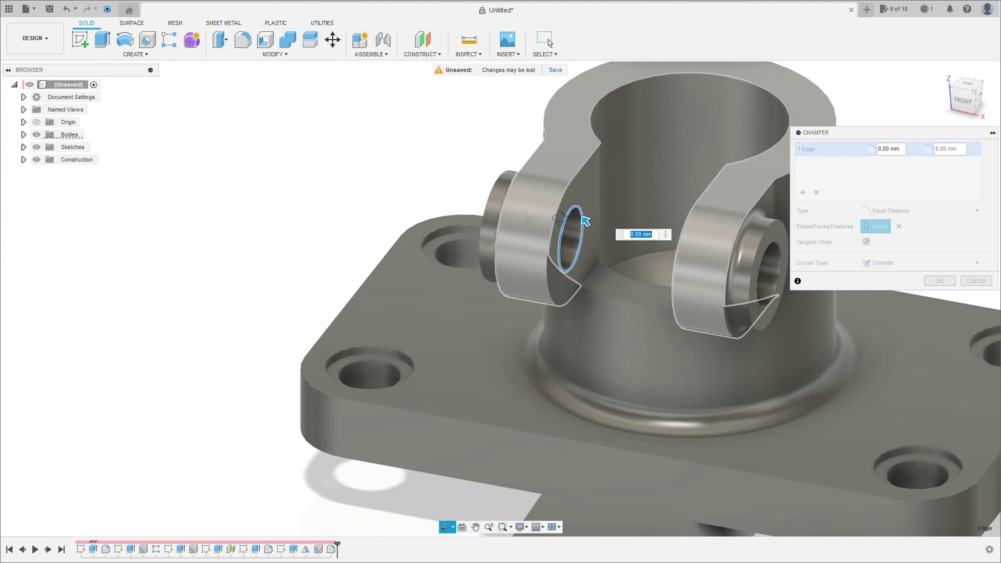
{"action": "left_click", "coordinate": [472, 245]}
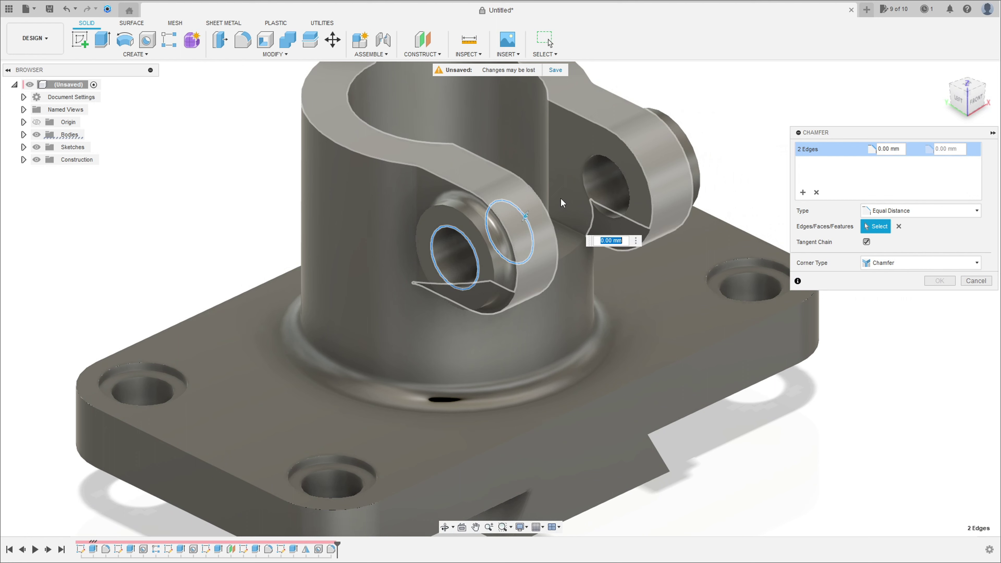
Add the right lug's hole edges and the main bore's top edge, applying a 1 mm chamfer.
{"action": "left_click", "coordinate": [585, 174]}
{"action": "middle_click_drag", "start_coordinate": [585, 174], "coordinate": [538, 177], "text": "shift"}
{"action": "scroll", "coordinate": [538, 176], "scroll_direction": "down", "scroll_amount": 3}
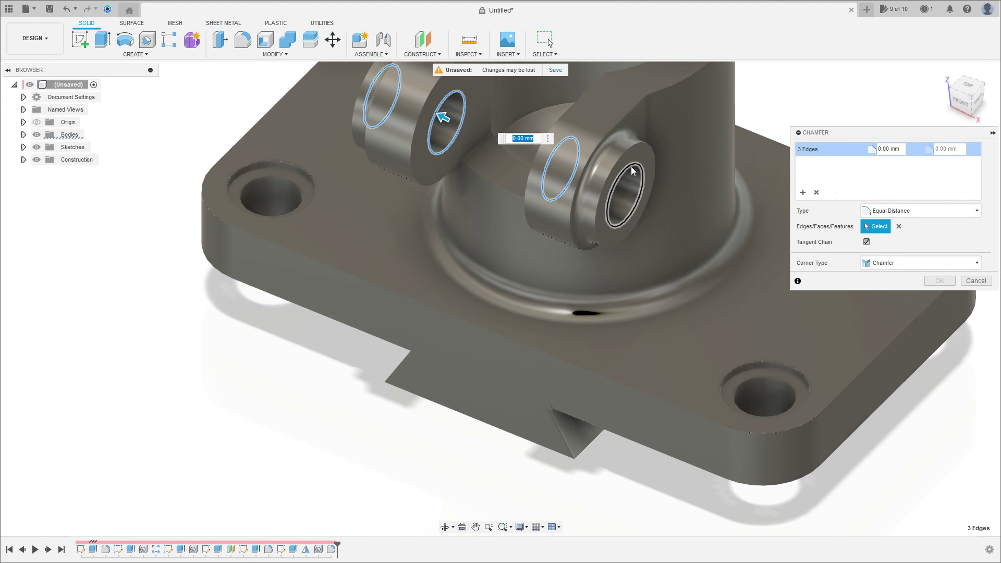
{"action": "left_click", "coordinate": [631, 174]}
{"action": "middle_click_drag", "start_coordinate": [631, 174], "coordinate": [581, 357], "text": "shift"}
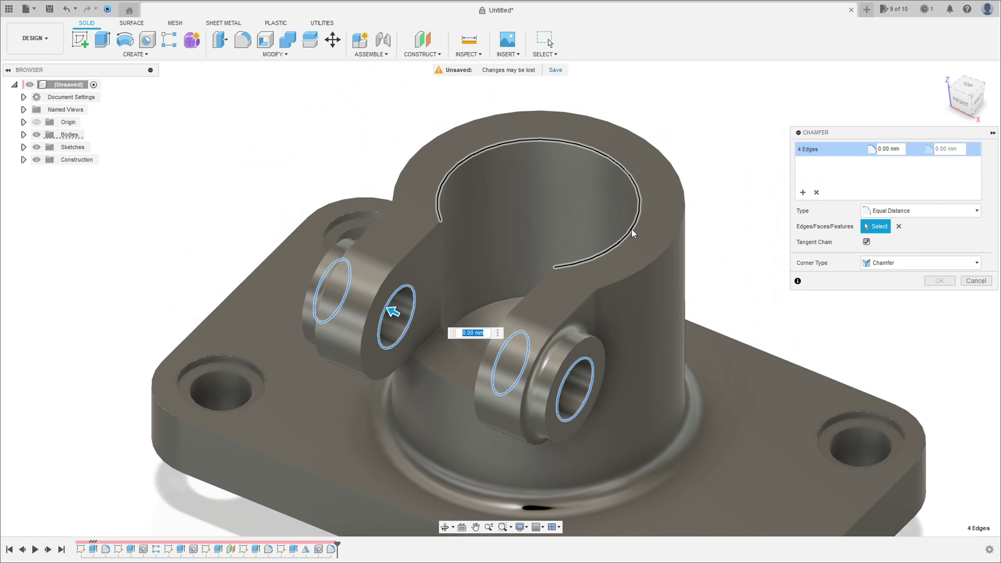
{"action": "left_click", "coordinate": [631, 228]}
{"action": "type", "text": "1"}
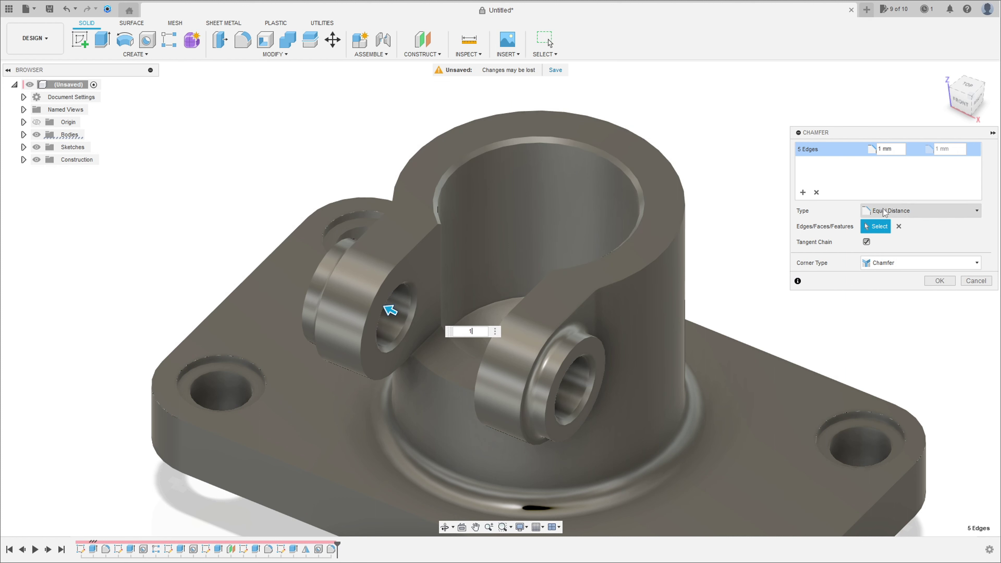
{"action": "left_click", "coordinate": [939, 282]}
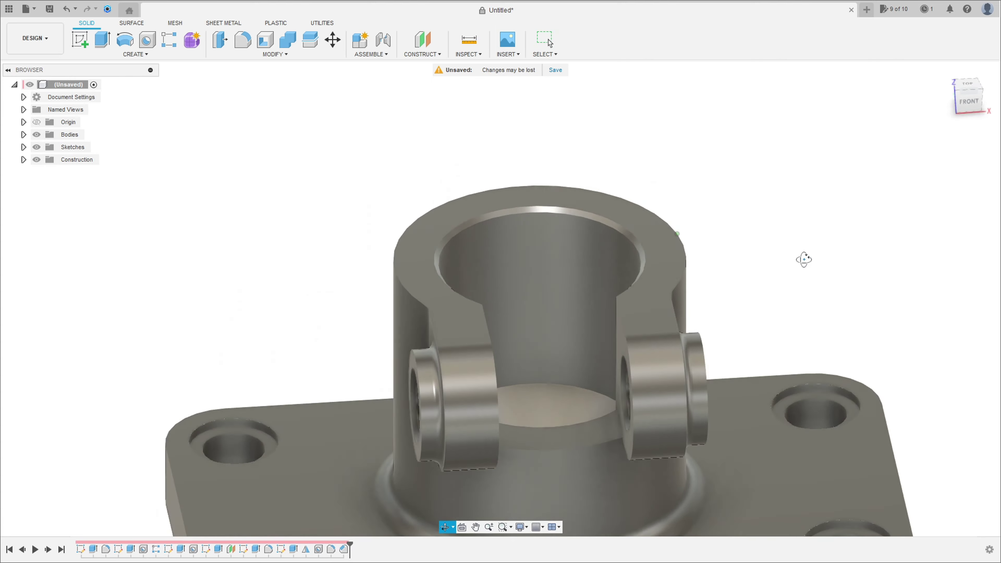
Orbit to an isometric view of the whole part and start a new sketch.
{"action": "mouse_move", "coordinate": [758, 271]}
{"action": "middle_mouse_down", "text": "shift"}
{"action": "mouse_move", "coordinate": [825, 219]}
{"action": "mouse_move", "coordinate": [490, 228]}
{"action": "middle_mouse_up", "text": "shift"}
{"action": "scroll", "coordinate": [824, 237], "scroll_direction": "down", "scroll_amount": 3}
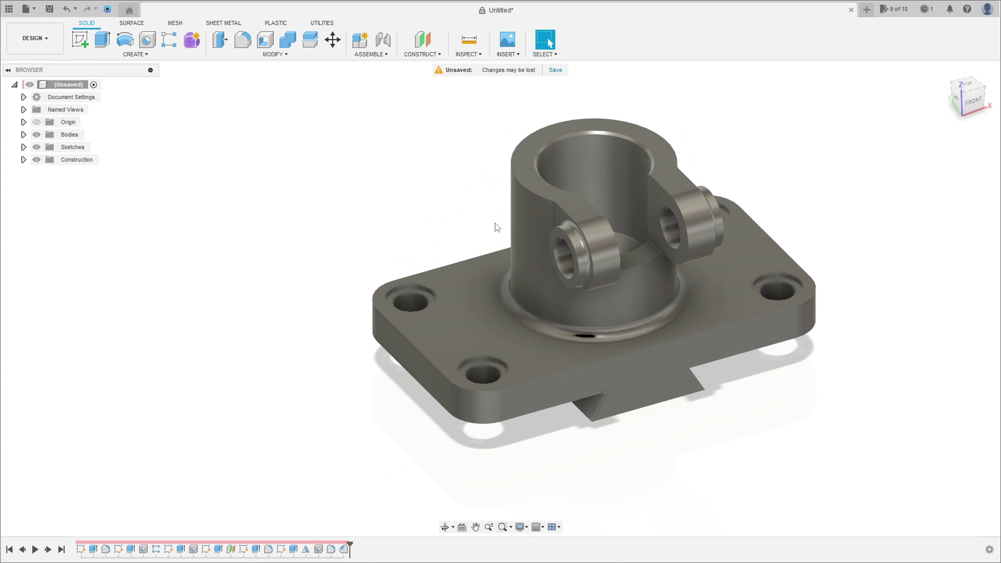
{"action": "left_click", "coordinate": [83, 43]}
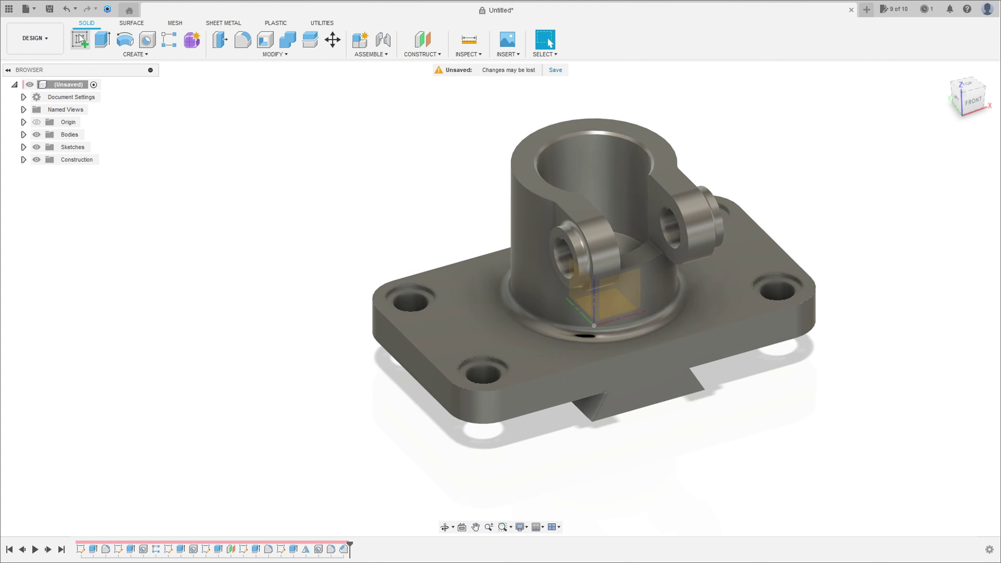
Place the sketch on the XZ plane and project the whole body's outline into it.
{"action": "left_click", "coordinate": [621, 287]}
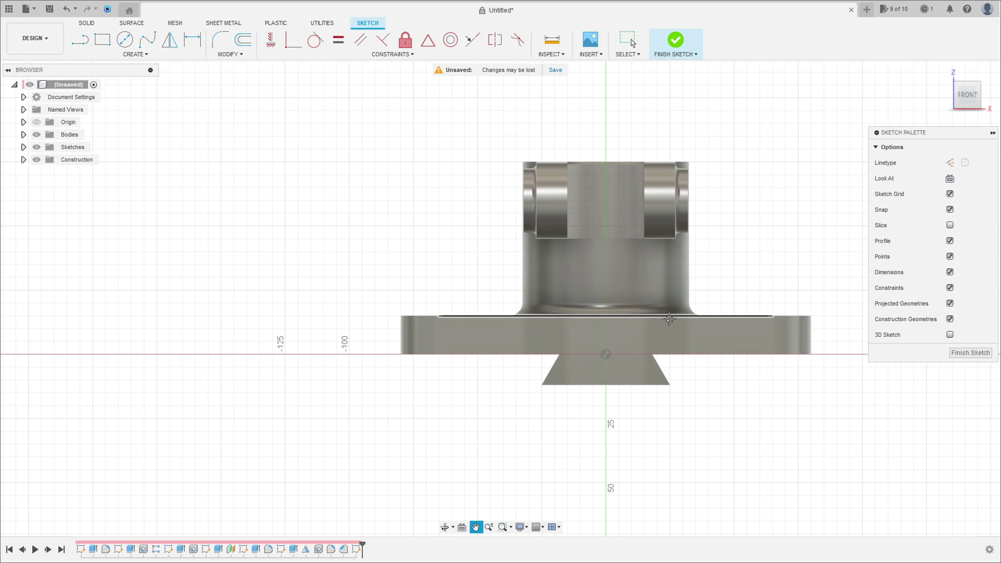
{"action": "scroll", "coordinate": [470, 254], "scroll_direction": "up", "scroll_amount": 3}
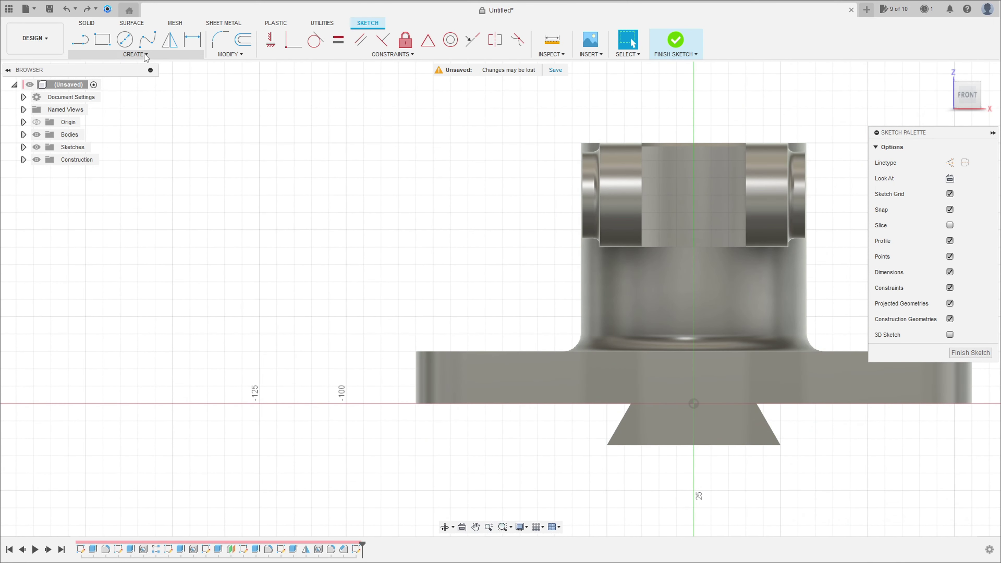
{"action": "left_click", "coordinate": [135, 54]}
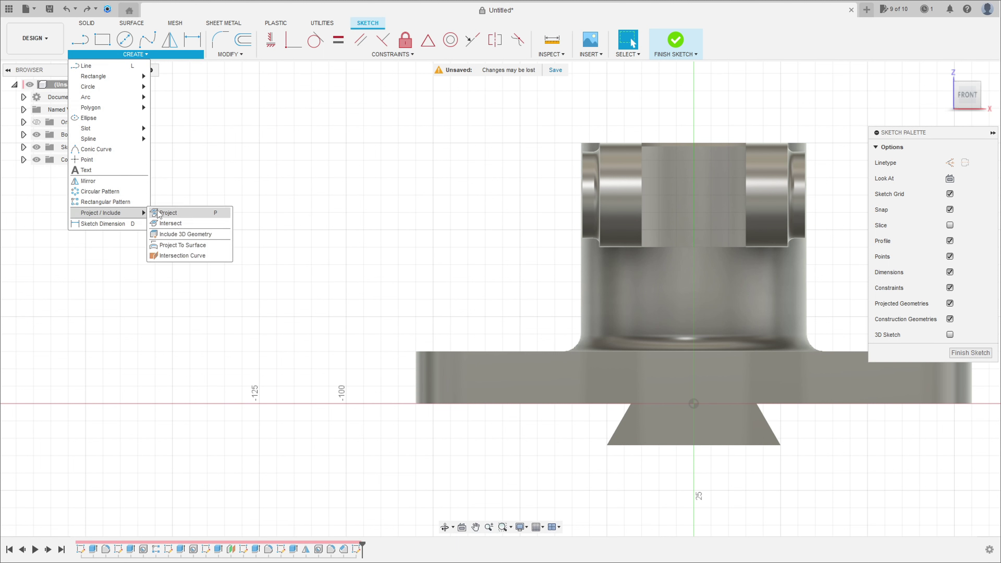
{"action": "left_click", "coordinate": [162, 213]}
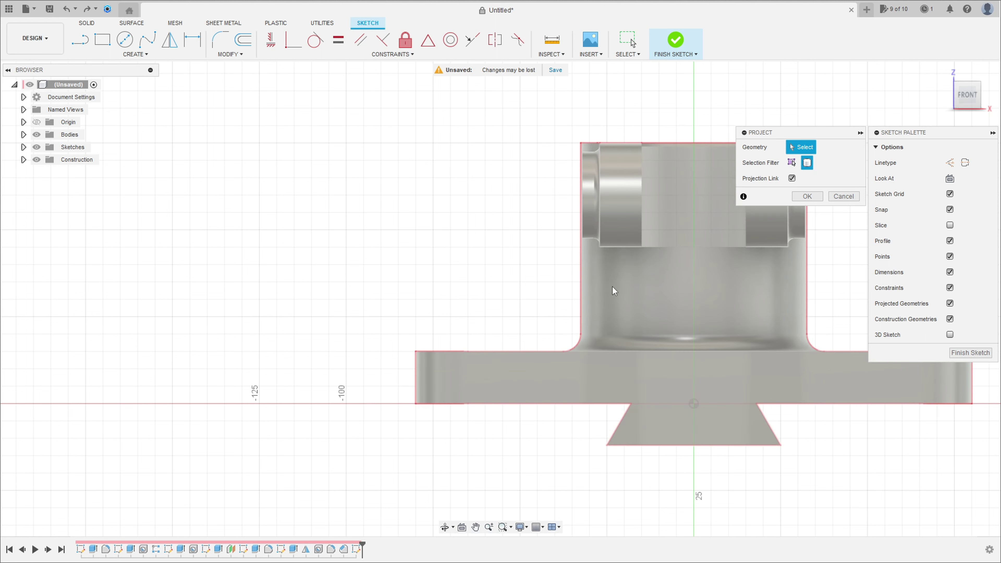
{"action": "left_click", "coordinate": [680, 275]}
{"action": "left_click", "coordinate": [806, 197]}
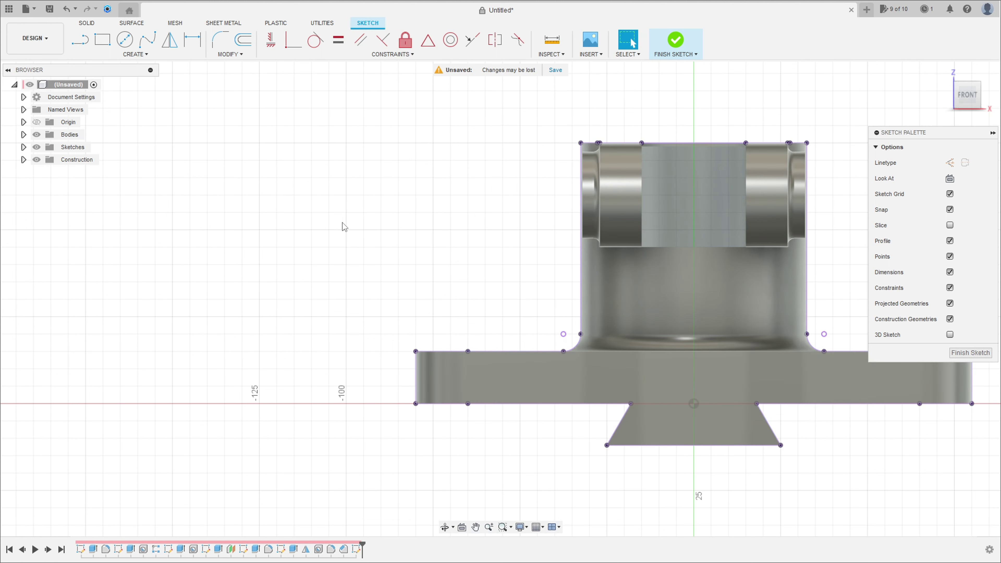
Draw the diagonal rib line from the cylinder wall to the base plate, 10 mm below the cylinder top.
{"action": "left_click", "coordinate": [80, 40]}
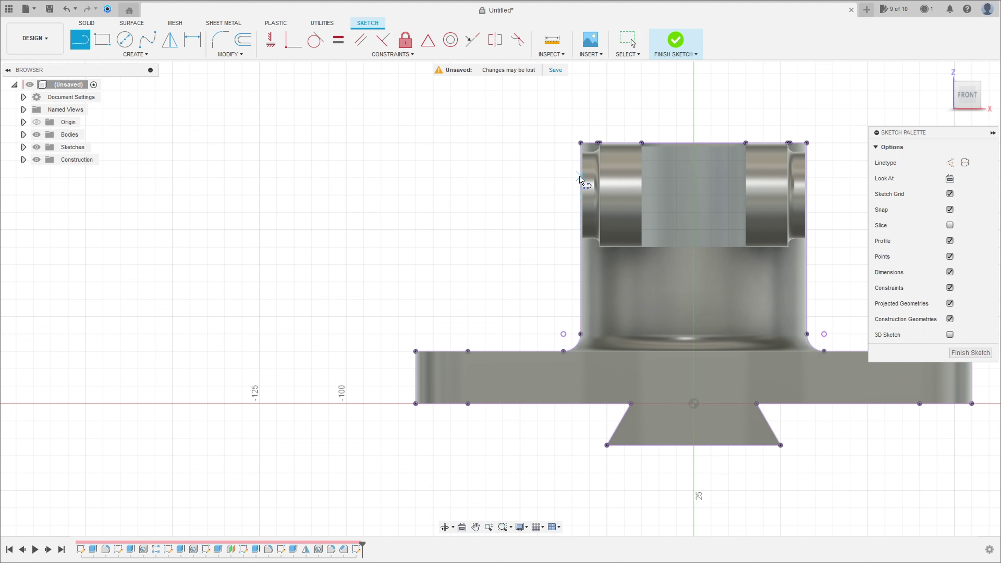
{"action": "left_click", "coordinate": [581, 177]}
{"action": "double_click", "coordinate": [474, 352]}
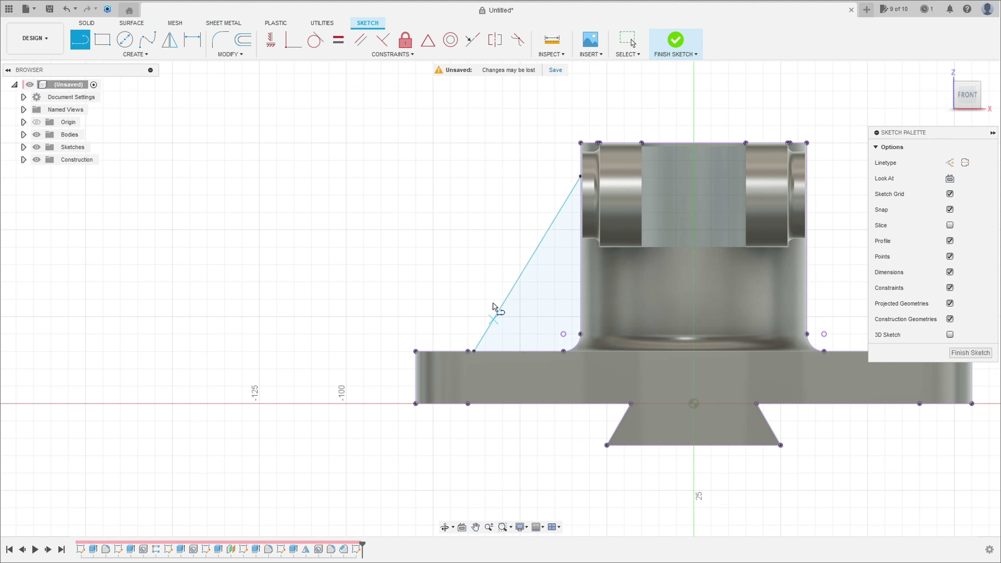
{"action": "left_click", "coordinate": [193, 39]}
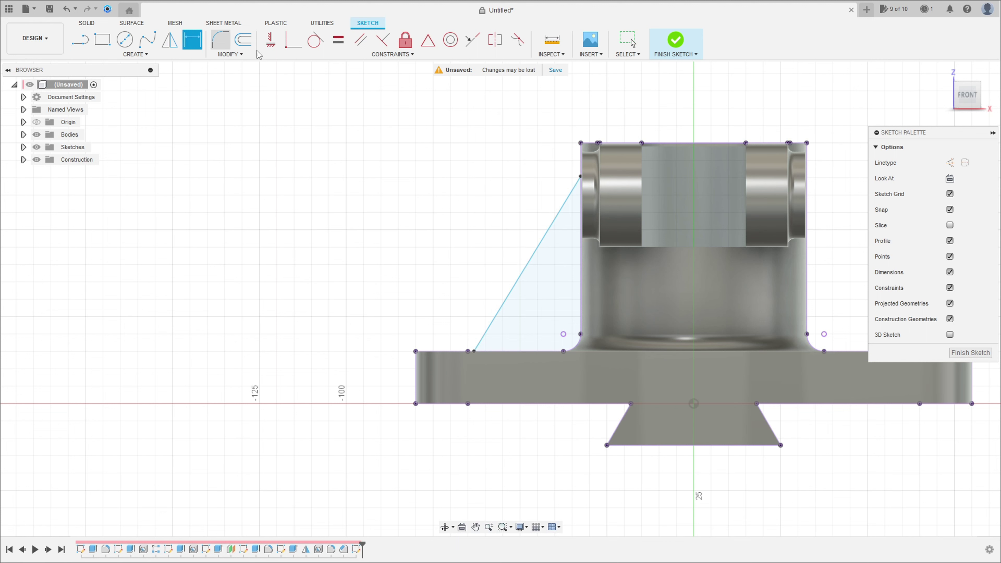
{"action": "left_click", "coordinate": [581, 177]}
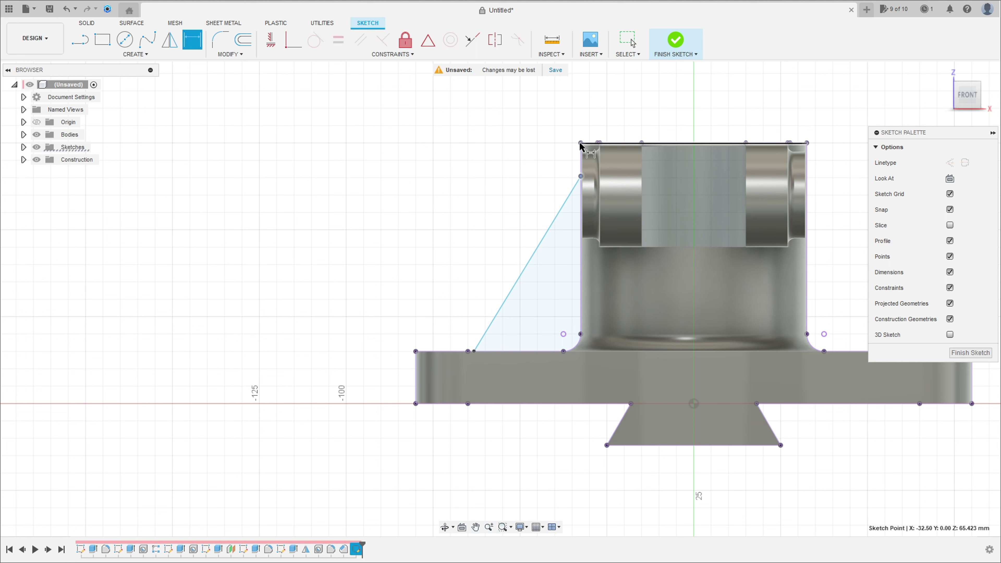
{"action": "left_click", "coordinate": [580, 144]}
{"action": "left_click", "coordinate": [512, 157]}
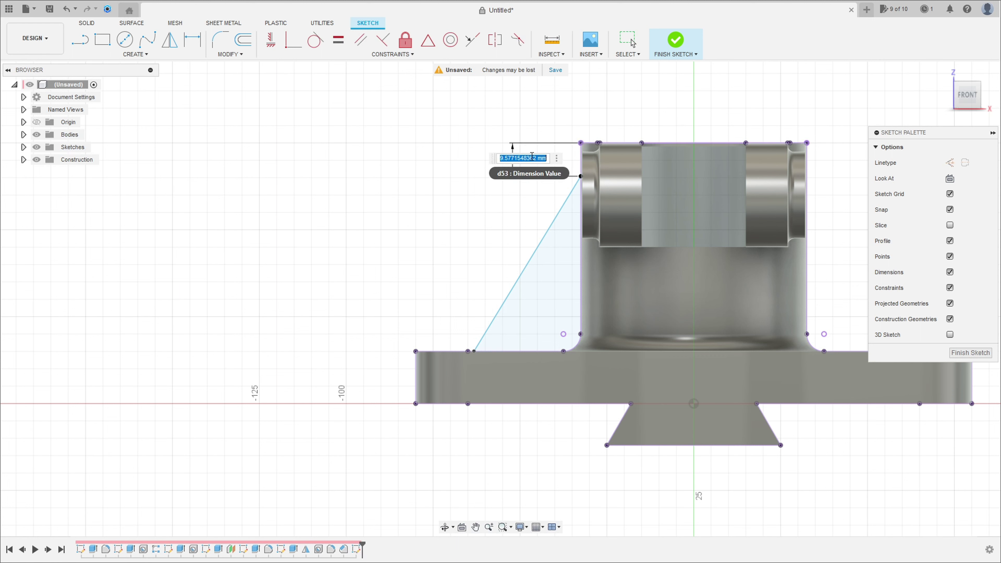
{"action": "type", "text": "0"}
{"action": "key", "text": "Return"}
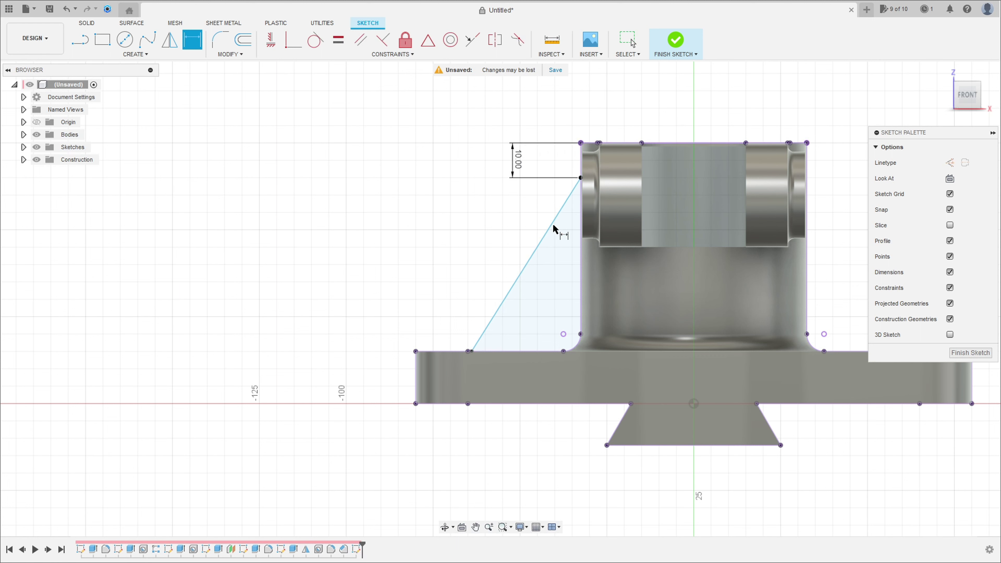
Set a 30° angle between the rib line and the vertical wall, then finish the sketch.
{"action": "left_click", "coordinate": [554, 225]}
{"action": "left_click", "coordinate": [577, 252]}
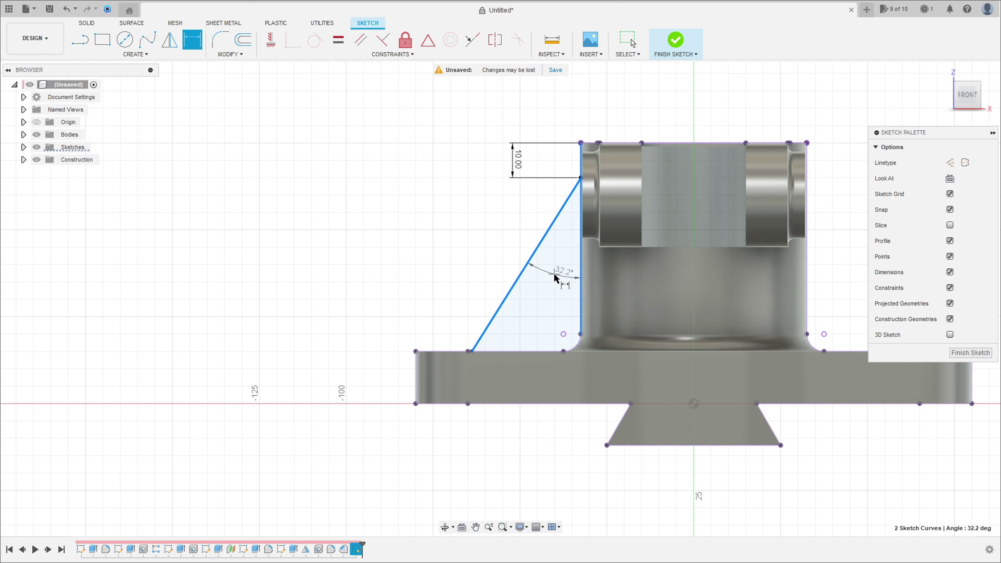
{"action": "left_click", "coordinate": [556, 275]}
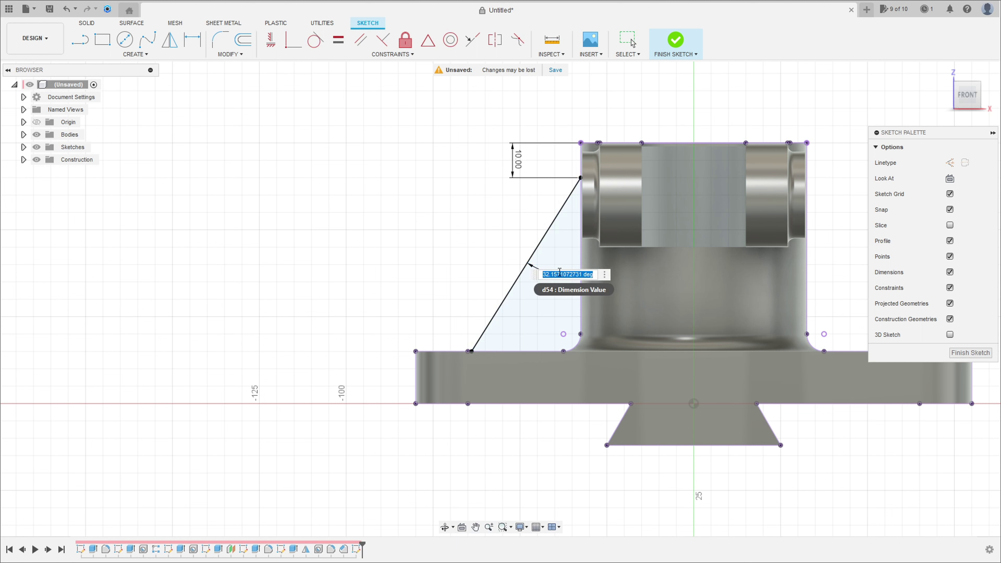
{"action": "type", "text": "30"}
{"action": "key", "text": "Return"}
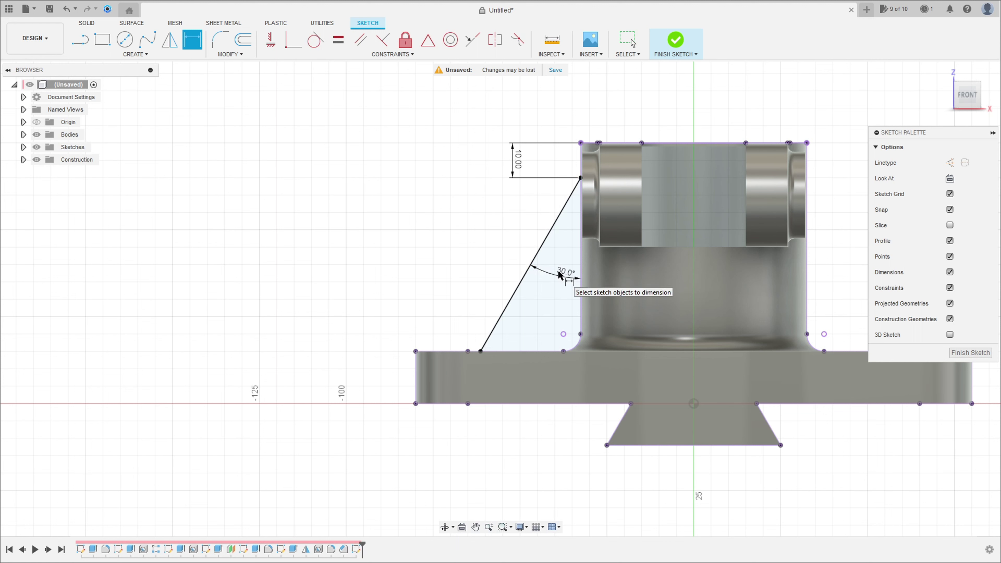
{"action": "left_click", "coordinate": [675, 40]}
{"action": "left_click", "coordinate": [136, 54]}
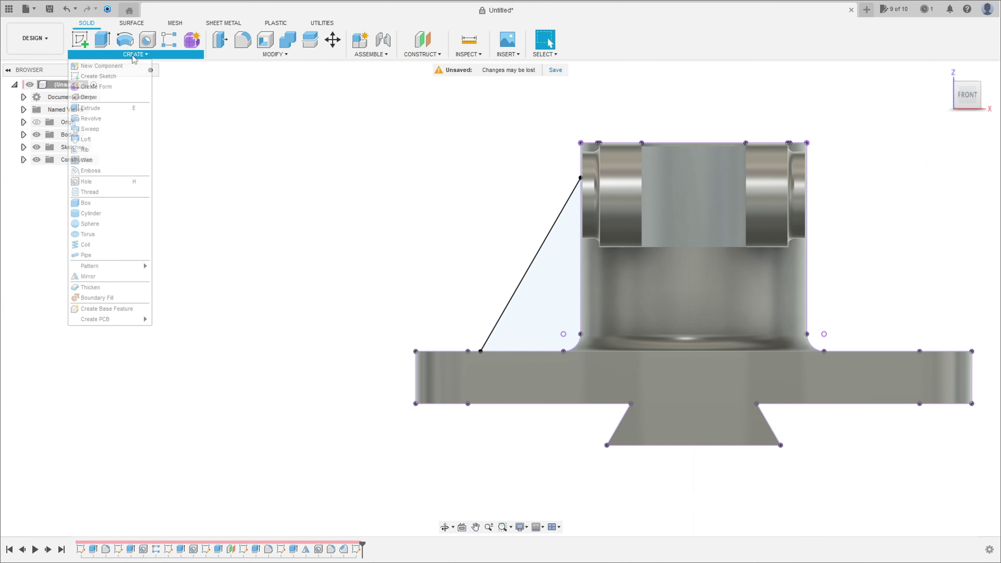
Create a 10 mm thick rib from the slanted line, flipped to fill toward the cylinder.
{"action": "left_click", "coordinate": [106, 150]}
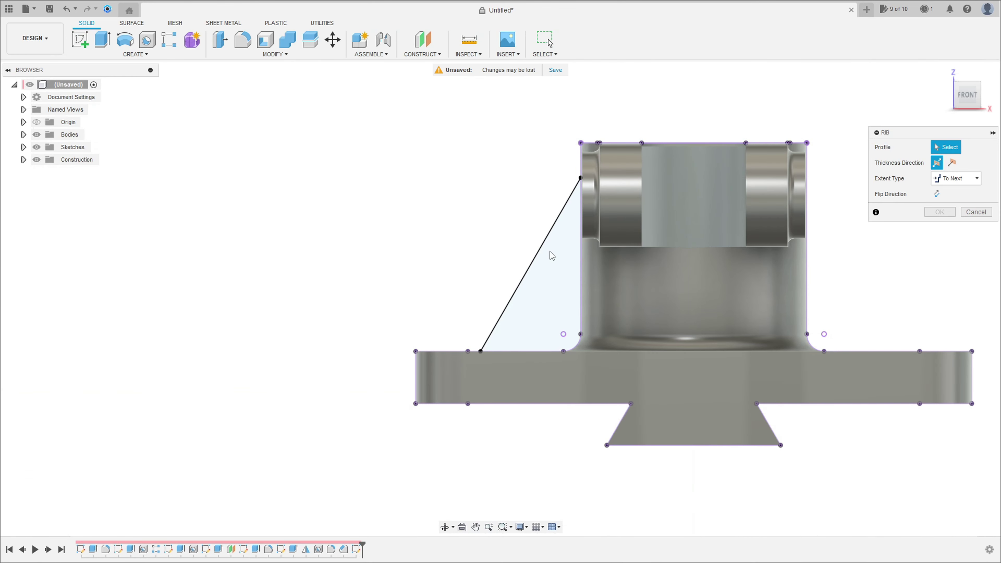
{"action": "left_click", "coordinate": [540, 251]}
{"action": "middle_click_drag", "start_coordinate": [500, 231], "coordinate": [525, 238], "text": "shift"}
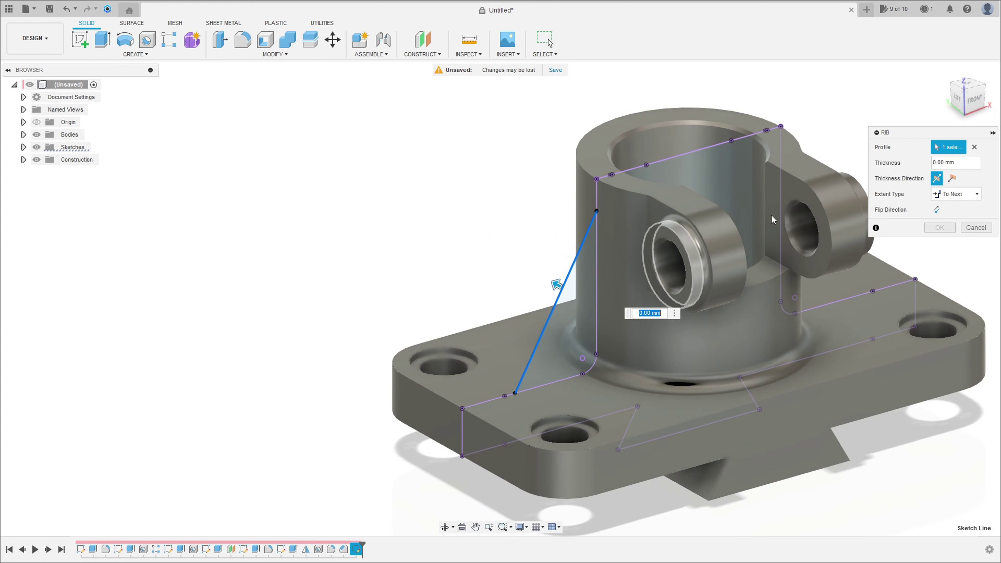
{"action": "left_click", "coordinate": [945, 162]}
{"action": "type", "text": "10"}
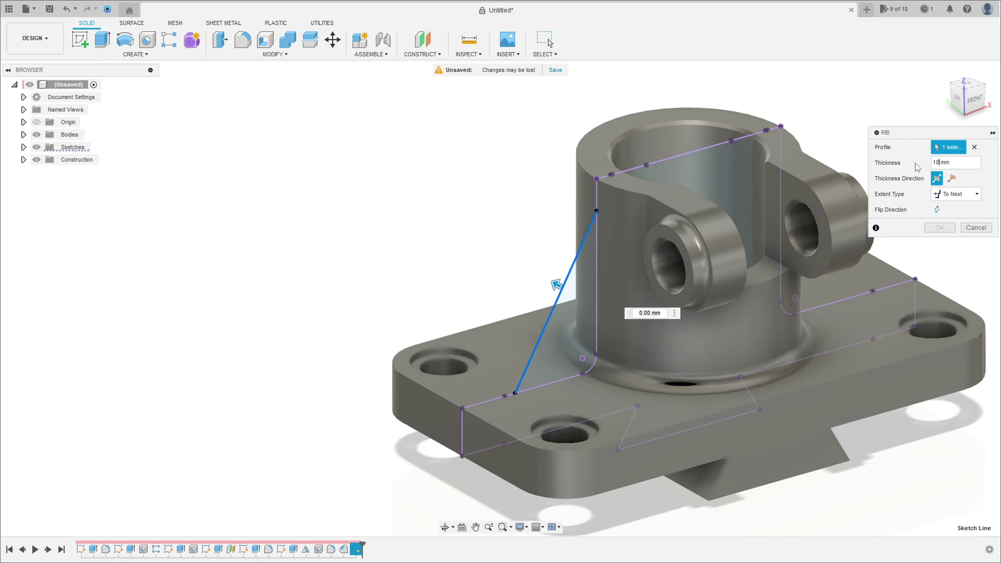
{"action": "key", "text": "Return"}
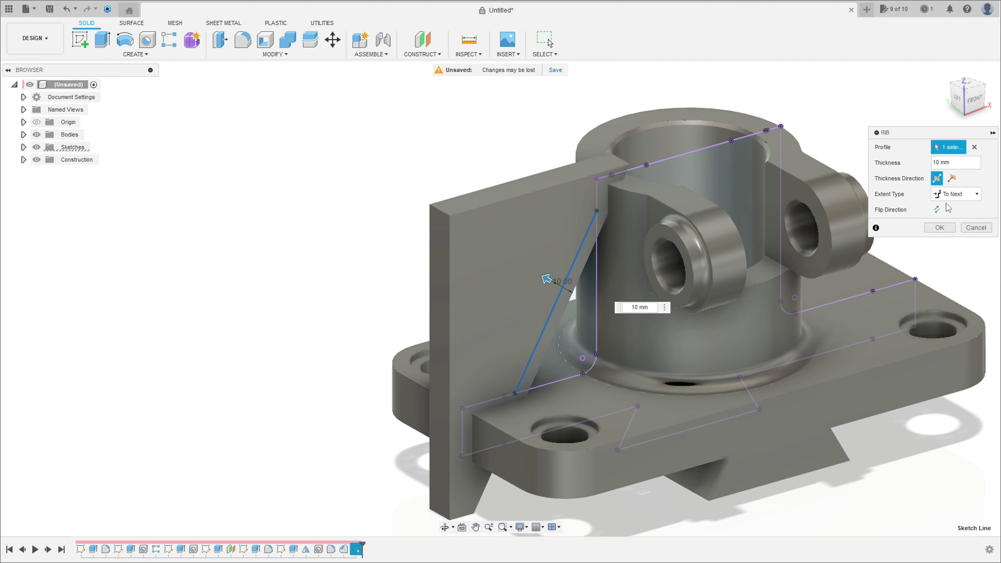
{"action": "left_click", "coordinate": [942, 212]}
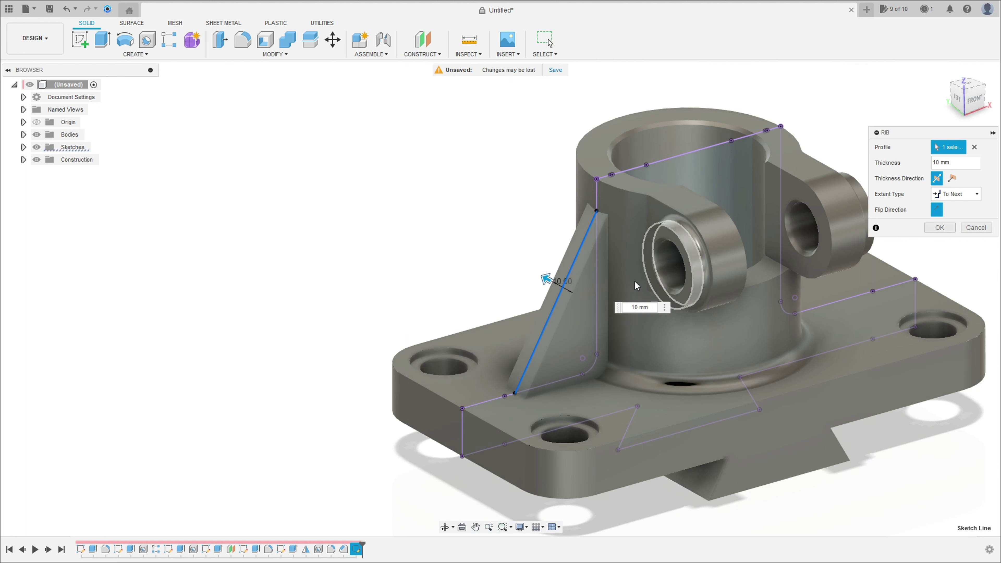
{"action": "middle_click_drag", "start_coordinate": [590, 270], "coordinate": [898, 248], "text": "shift"}
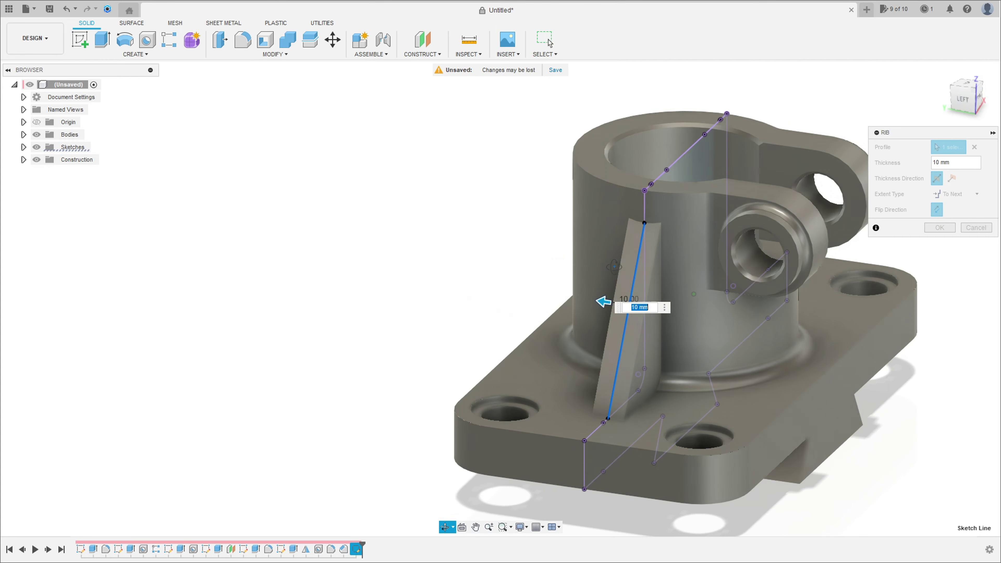
{"action": "left_click", "coordinate": [940, 228]}
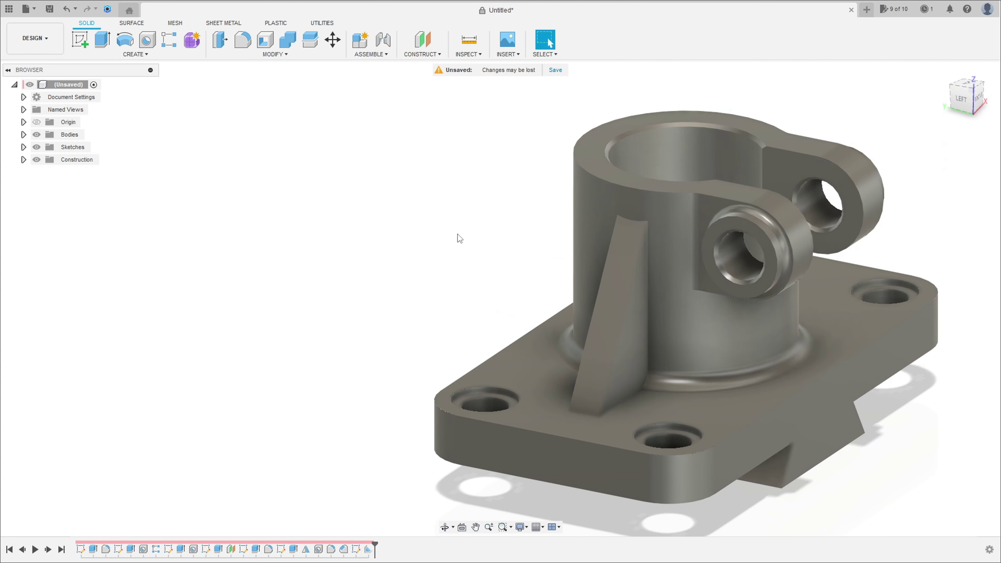
Fillet both rib edge chains against the cylinder and base plate with a 5 mm radius.
{"action": "left_click", "coordinate": [275, 54]}
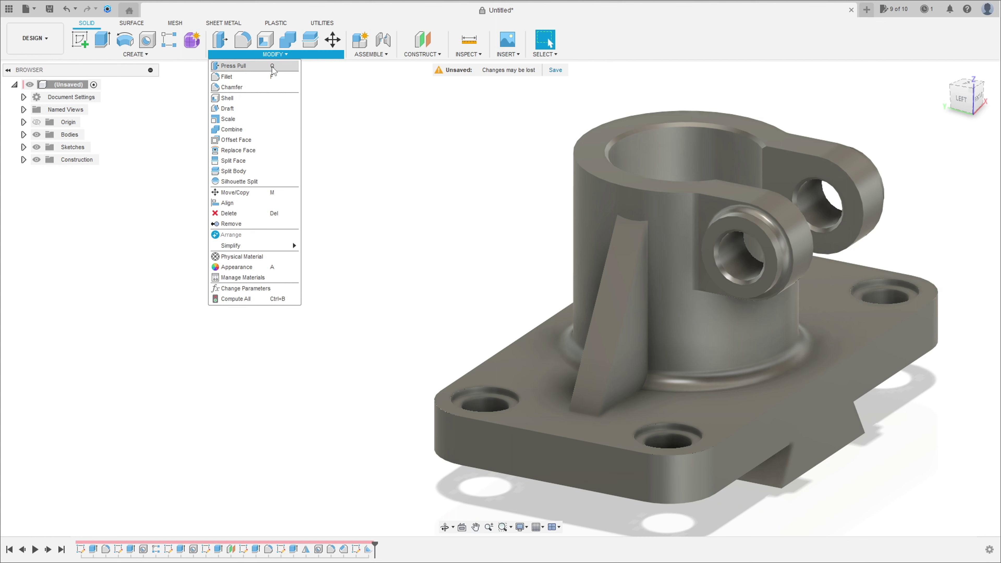
{"action": "left_click", "coordinate": [253, 84]}
{"action": "scroll", "coordinate": [646, 280], "scroll_direction": "up", "scroll_amount": 3}
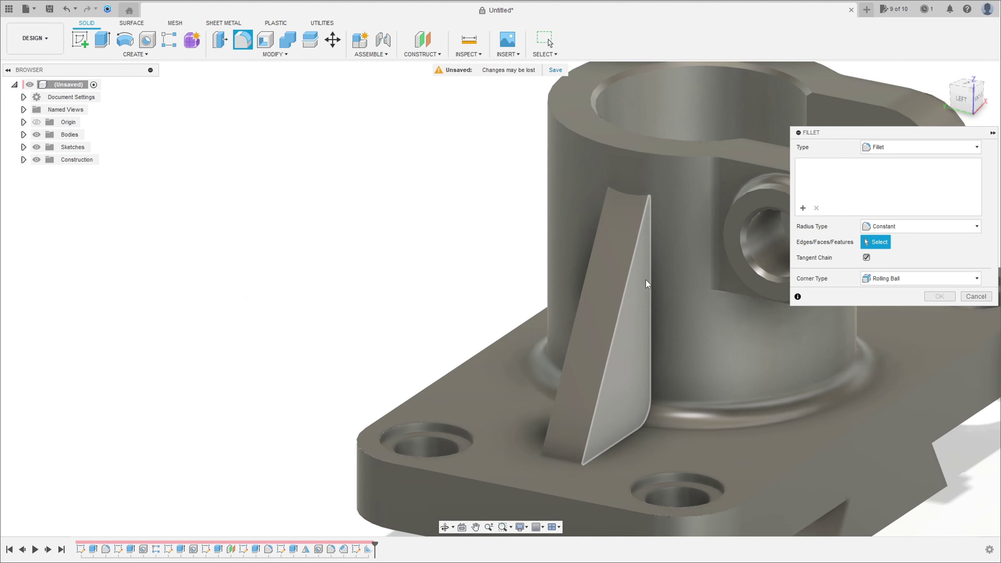
{"action": "left_click", "coordinate": [651, 254]}
{"action": "middle_click_drag", "start_coordinate": [651, 254], "coordinate": [705, 284], "text": "shift"}
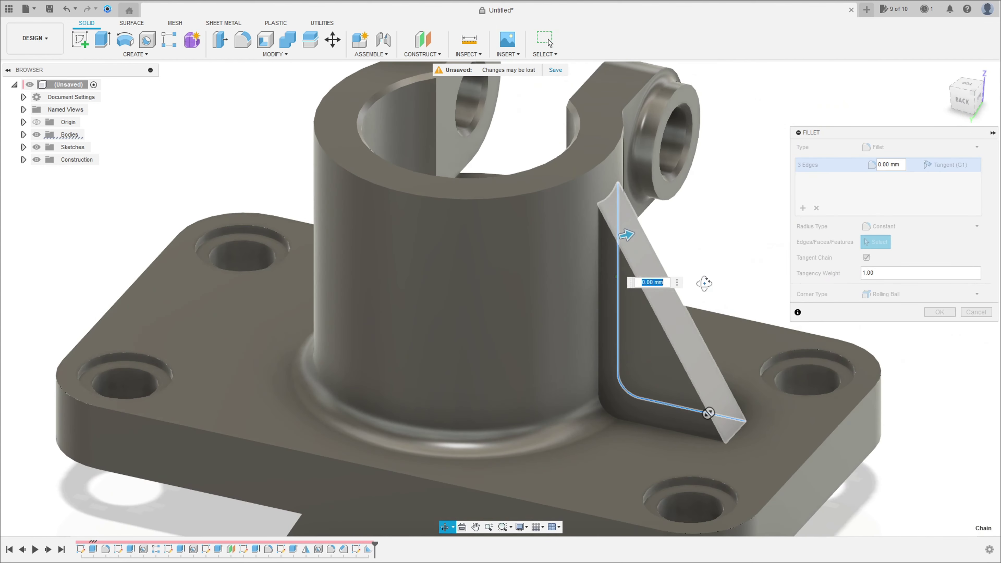
{"action": "left_click", "coordinate": [601, 356]}
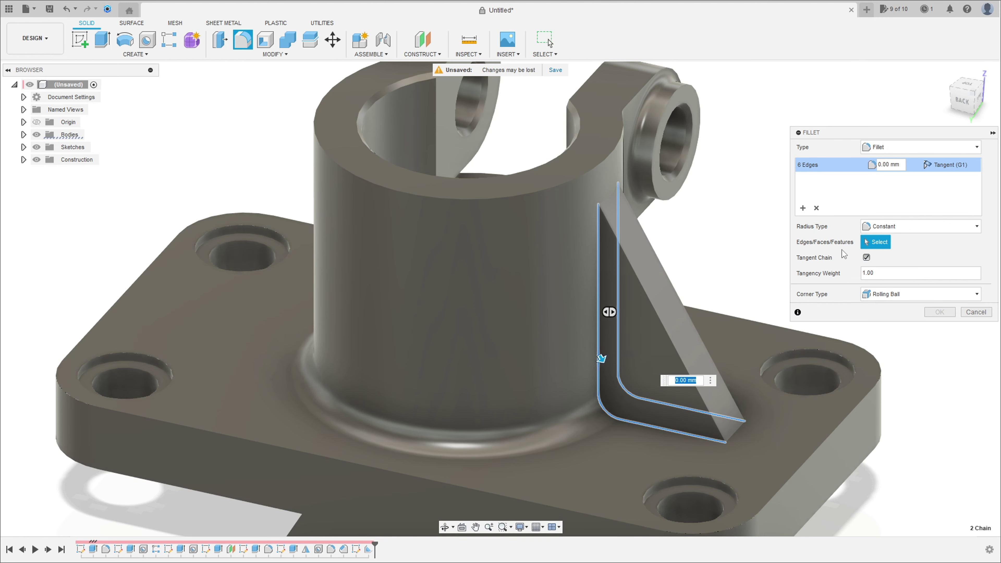
{"action": "type", "text": "5"}
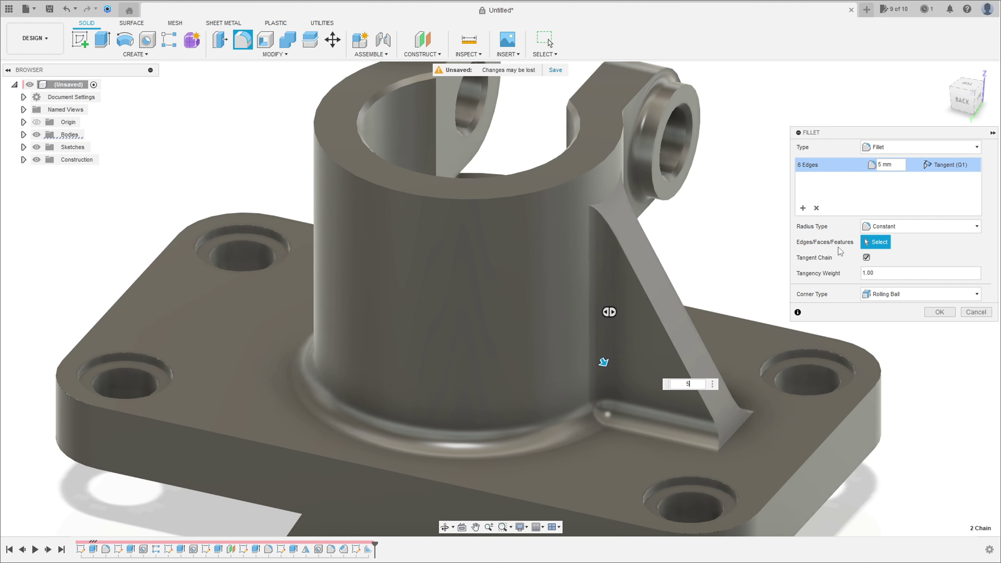
{"action": "key", "text": "Return"}
{"action": "mouse_move", "coordinate": [838, 247]}
{"action": "middle_mouse_down", "text": "shift"}
{"action": "mouse_move", "coordinate": [705, 273]}
{"action": "mouse_move", "coordinate": [493, 252]}
{"action": "middle_mouse_up", "text": "shift"}
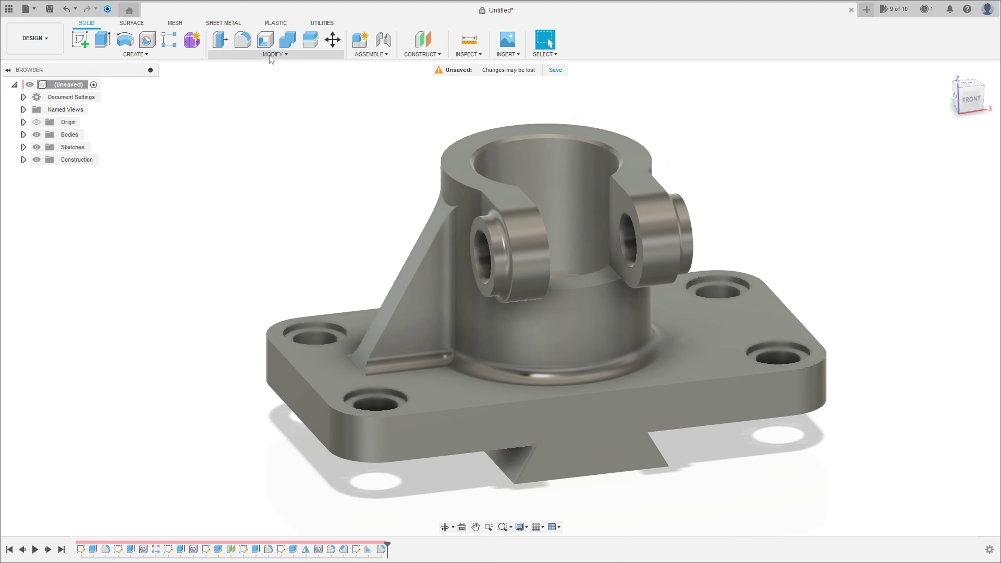
Mirror the Rib and its Fillet features across the centre plane to the opposite side.
{"action": "left_click", "coordinate": [175, 55]}
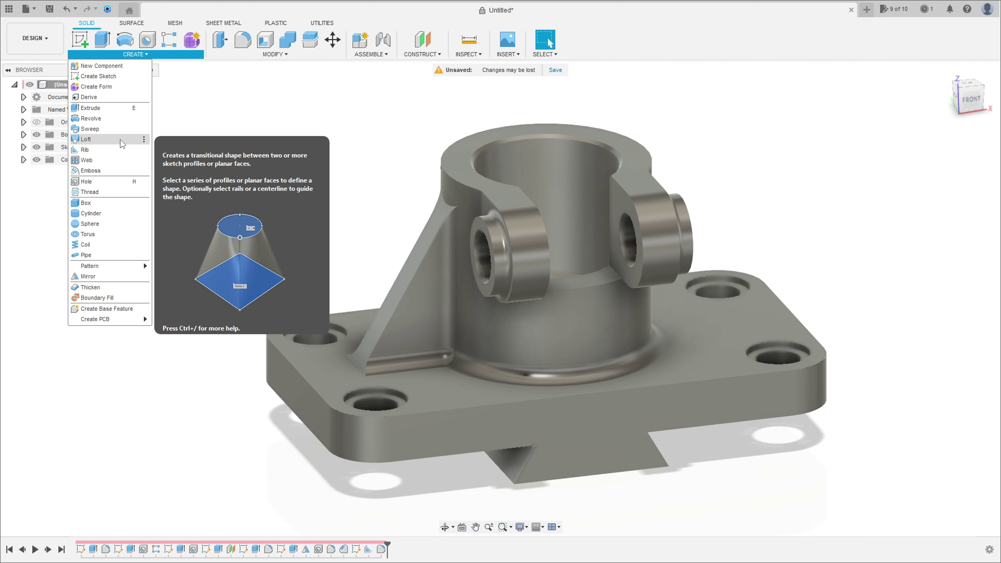
{"action": "left_click", "coordinate": [98, 277]}
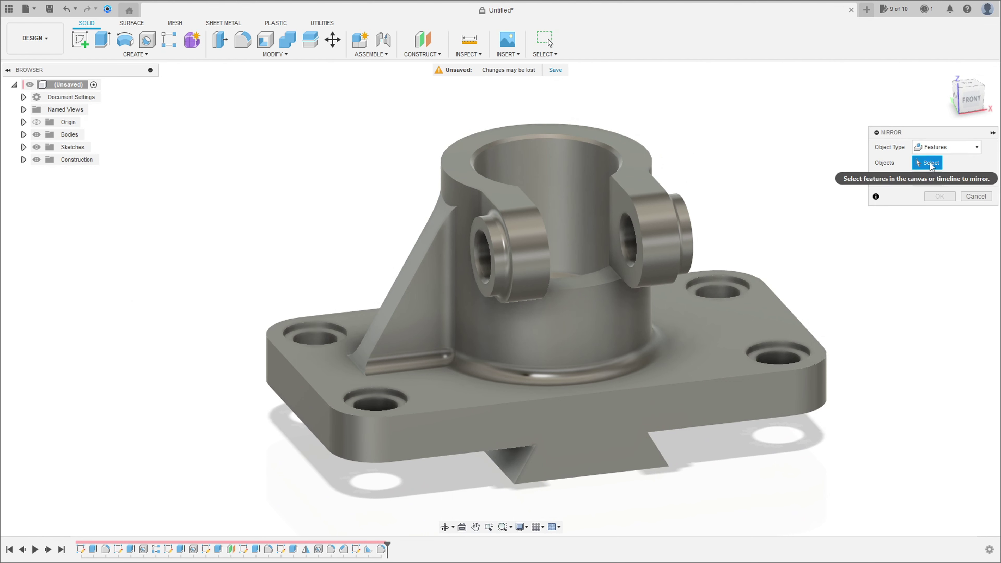
{"action": "left_click", "coordinate": [383, 551]}
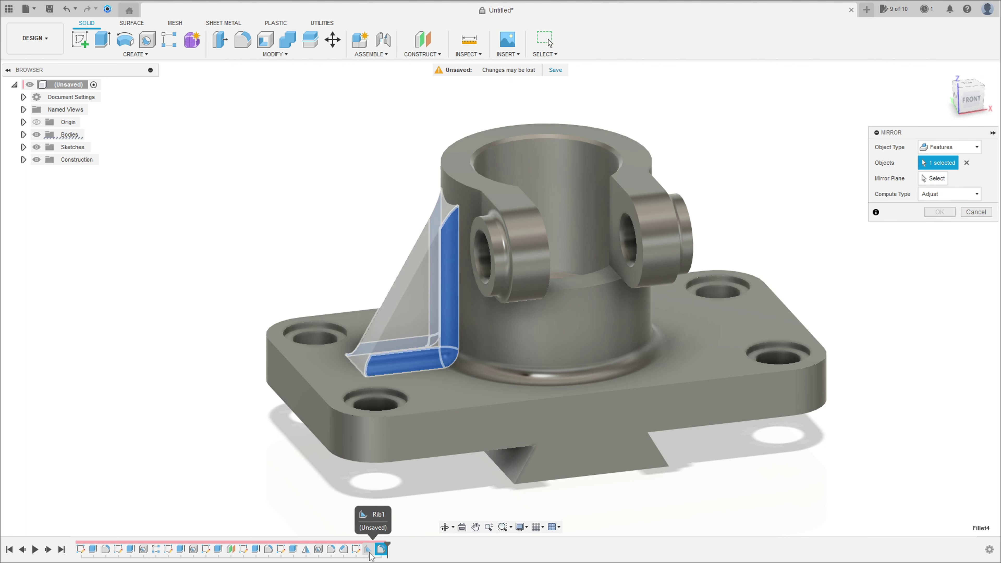
{"action": "left_click", "coordinate": [369, 549]}
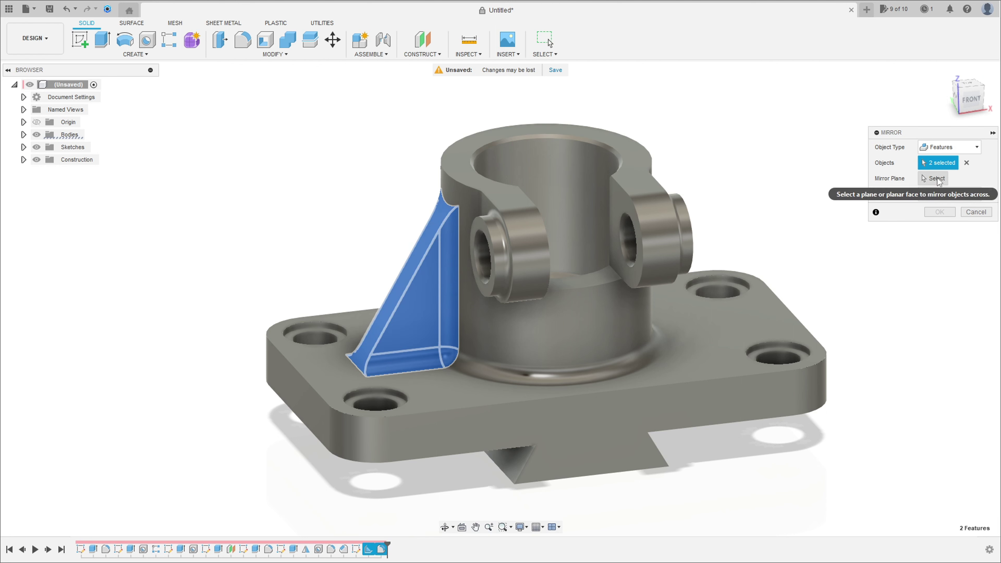
{"action": "left_click", "coordinate": [933, 178]}
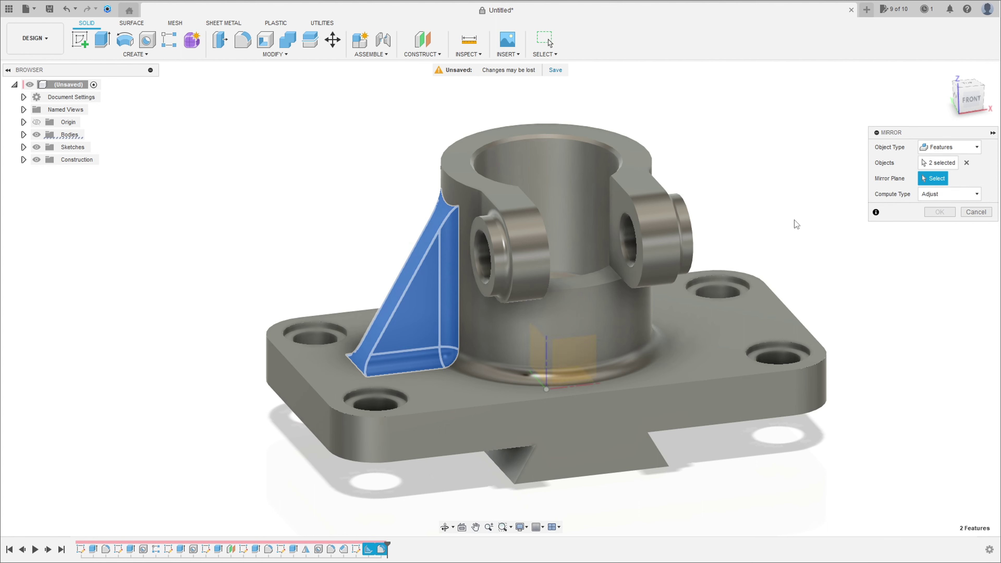
{"action": "left_click", "coordinate": [535, 348]}
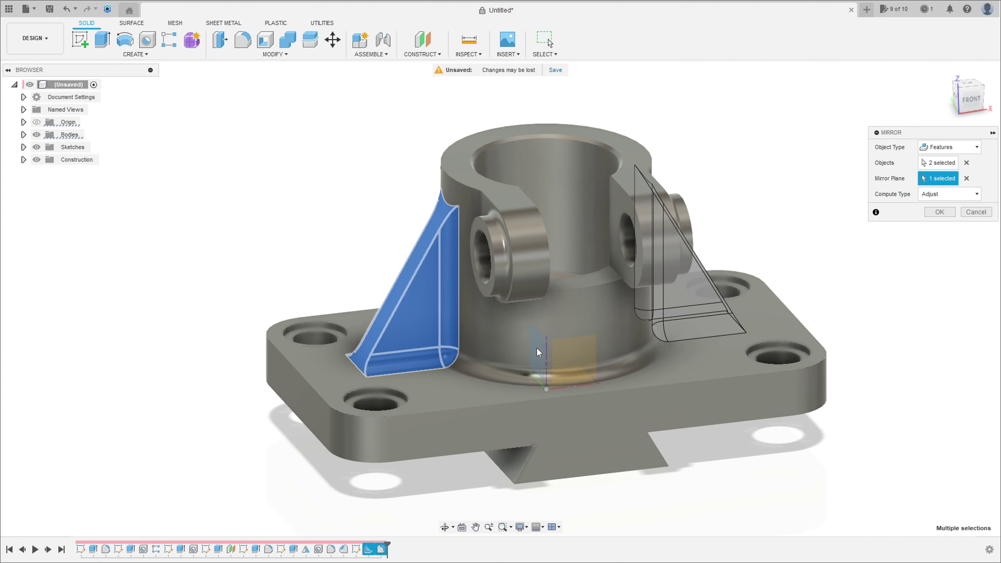
{"action": "mouse_move", "coordinate": [536, 348]}
{"action": "middle_mouse_down", "text": "shift"}
{"action": "mouse_move", "coordinate": [556, 347]}
{"action": "mouse_move", "coordinate": [517, 354]}
{"action": "mouse_move", "coordinate": [676, 343]}
{"action": "middle_mouse_up", "text": "shift"}
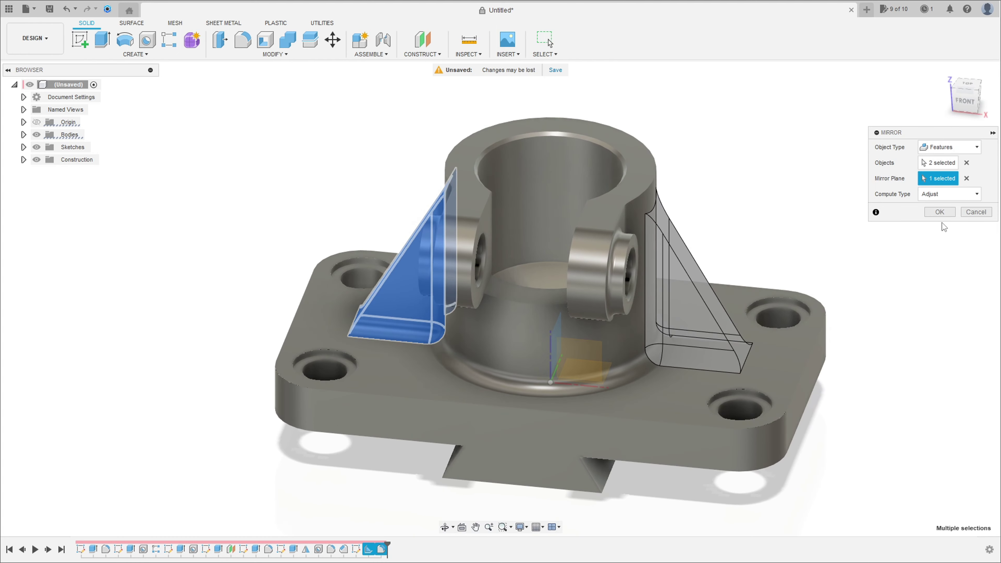
{"action": "left_click", "coordinate": [940, 213]}
{"action": "mouse_move", "coordinate": [857, 261]}
{"action": "middle_mouse_down", "text": "shift"}
{"action": "mouse_move", "coordinate": [622, 279]}
{"action": "mouse_move", "coordinate": [259, 276]}
{"action": "middle_mouse_up", "text": "shift"}
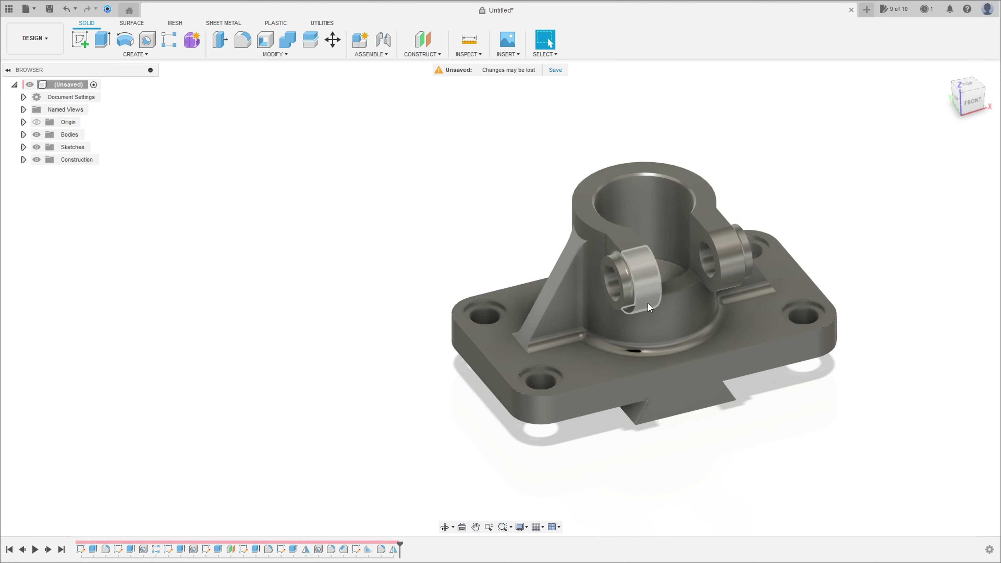